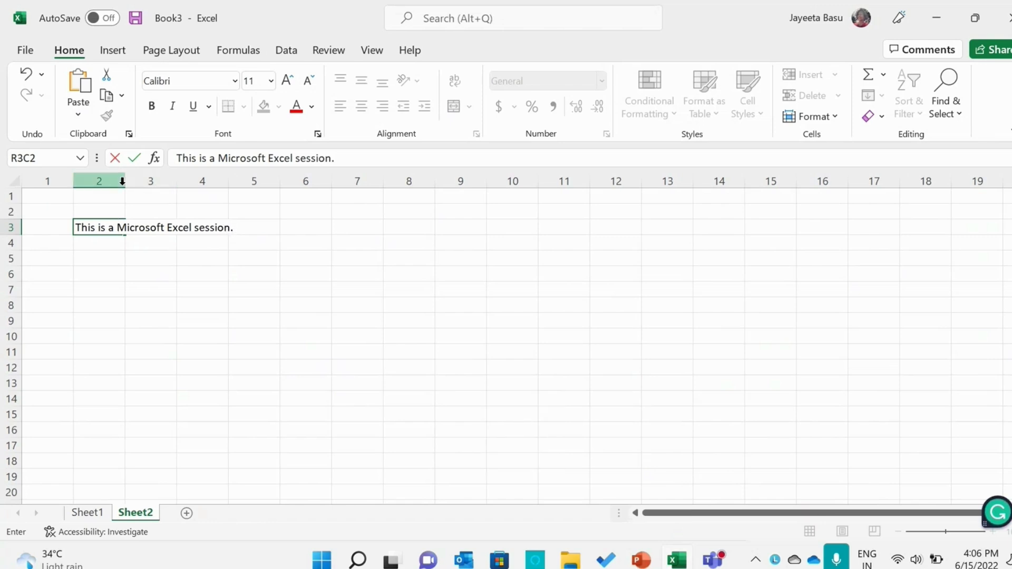
# Widen column 2 so the sentence in row 3 fits inside its cell
pyautogui.click(141, 258)
pyautogui.click(113, 227)
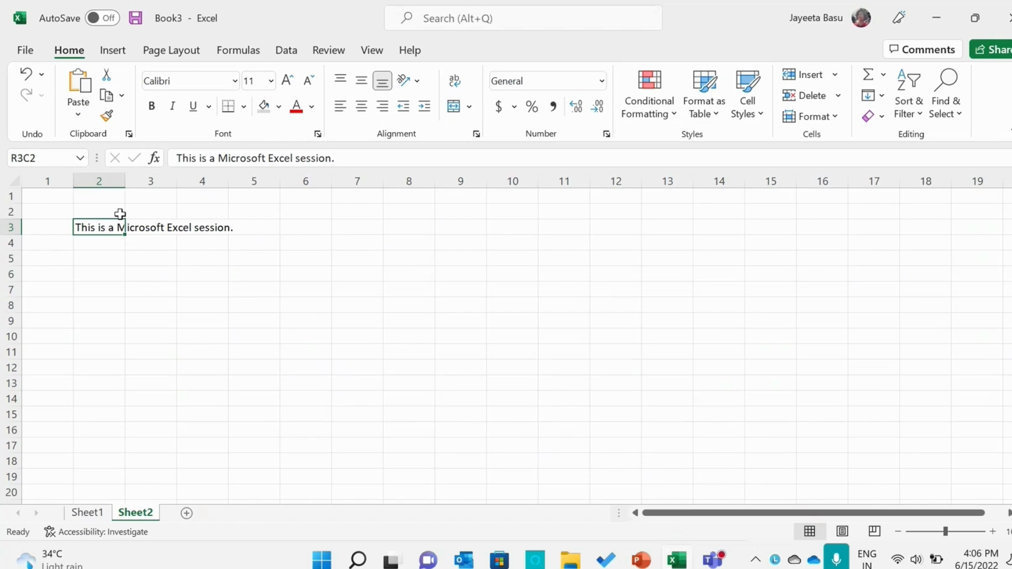
pyautogui.moveTo(126, 181); pyautogui.dragTo(235, 192)
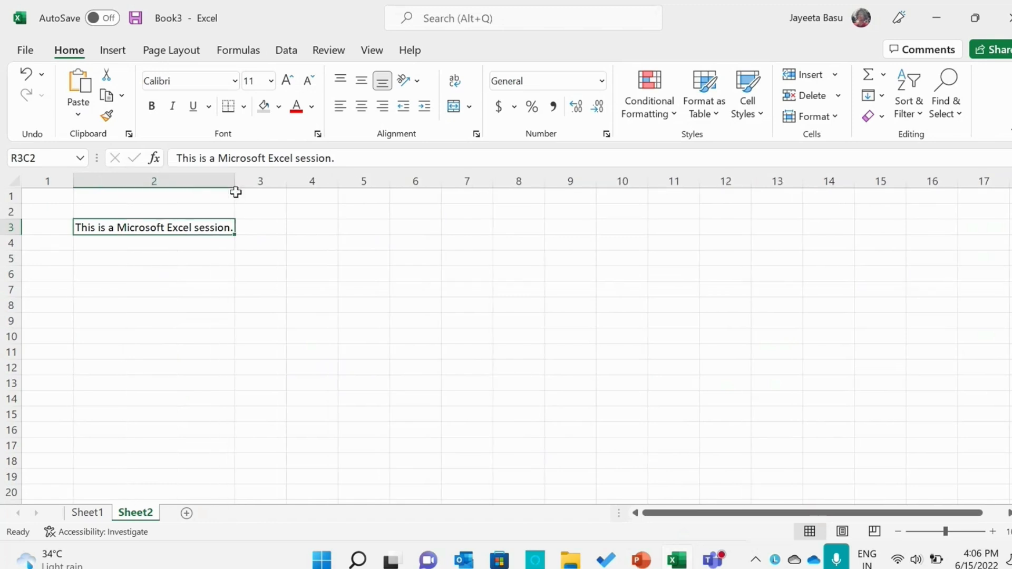
# Set the whole sentence in row 3, column 2 to the Segoe UI font at size 14
pyautogui.doubleClick(225, 228)
pyautogui.doubleClick(232, 227)
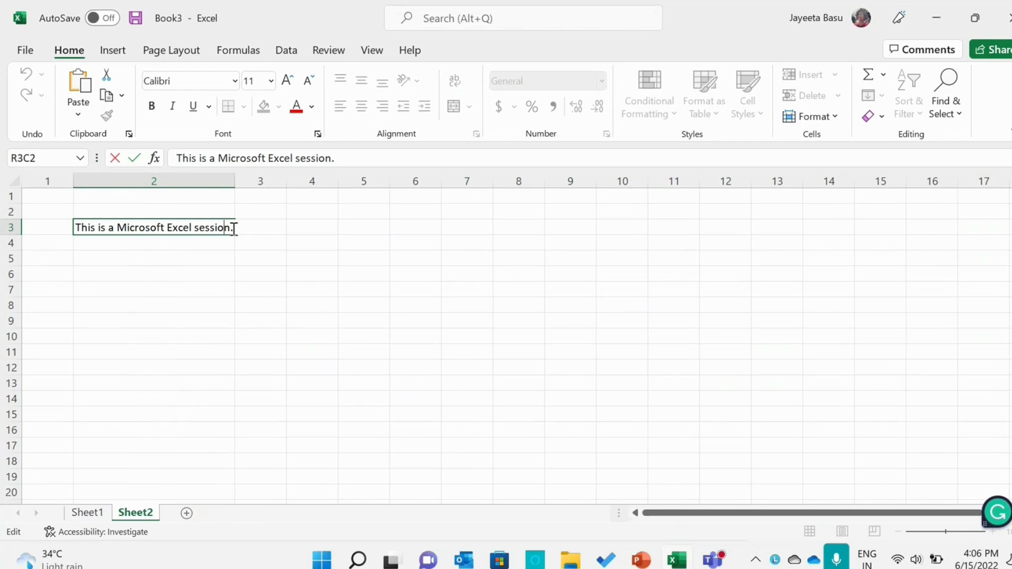
pyautogui.moveTo(231, 228); pyautogui.dragTo(61, 223)
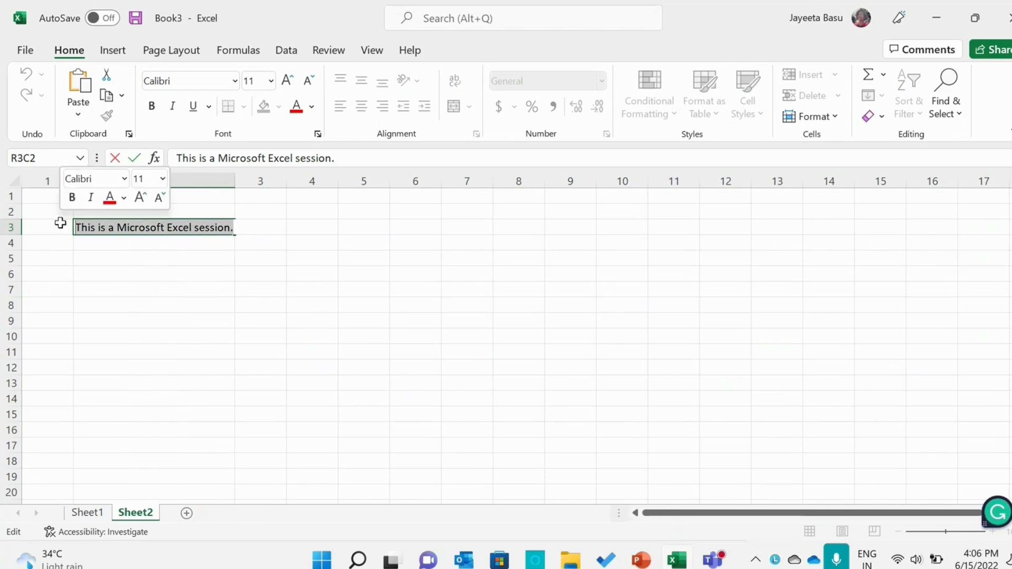
pyautogui.click(235, 82)
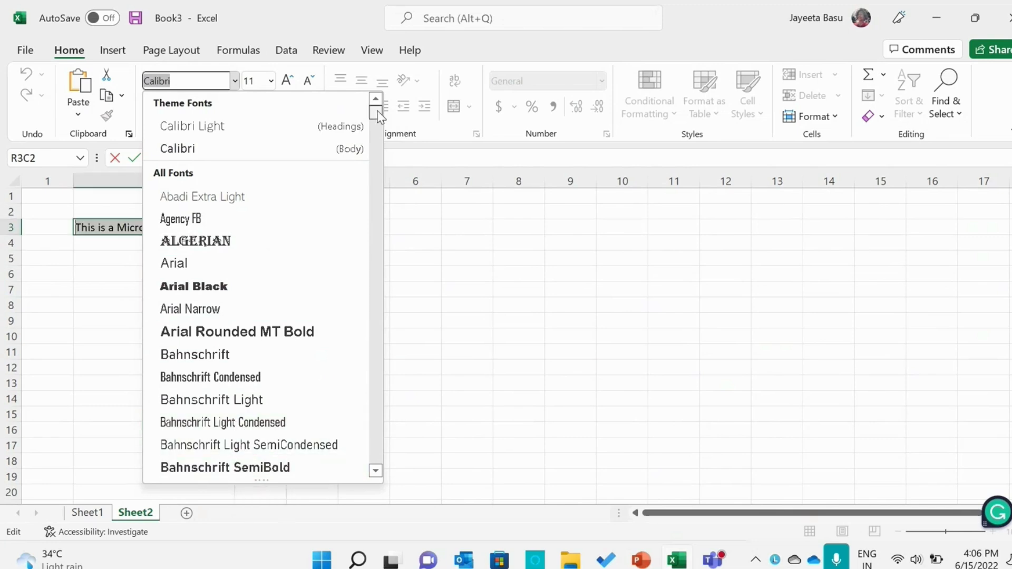
pyautogui.moveTo(377, 115); pyautogui.dragTo(372, 154)
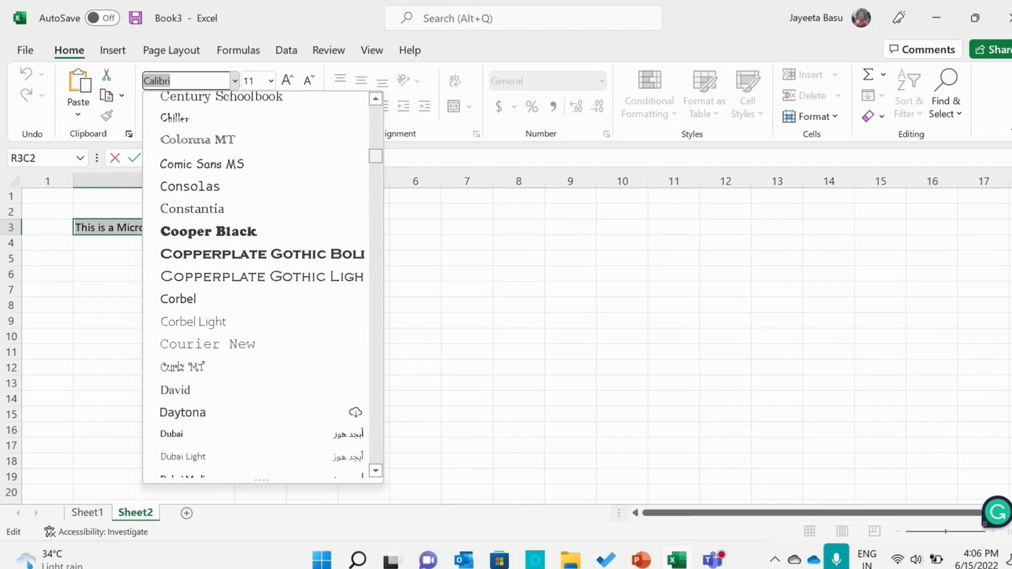
pyautogui.write('Seg')
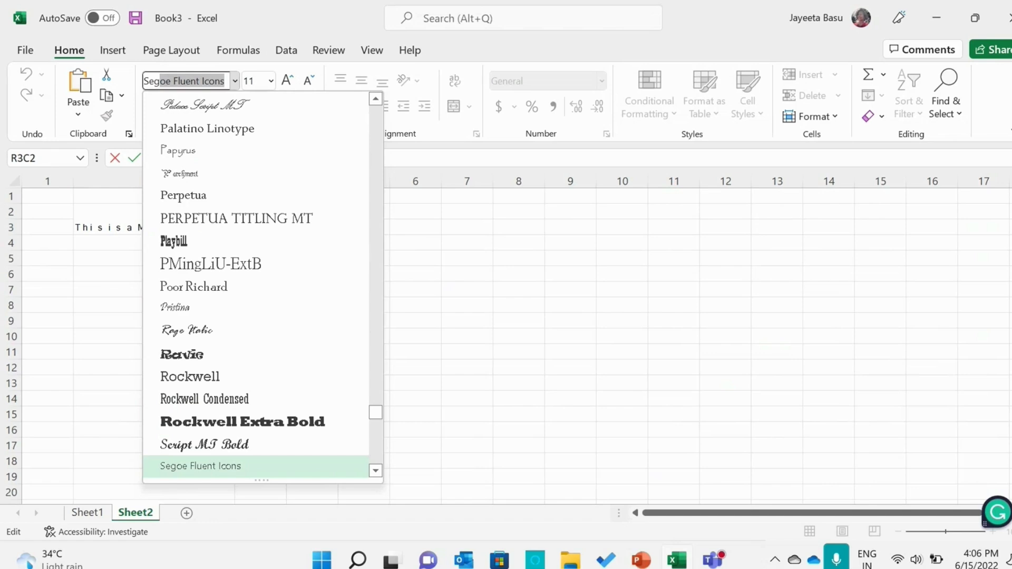
pyautogui.write('oe UI')
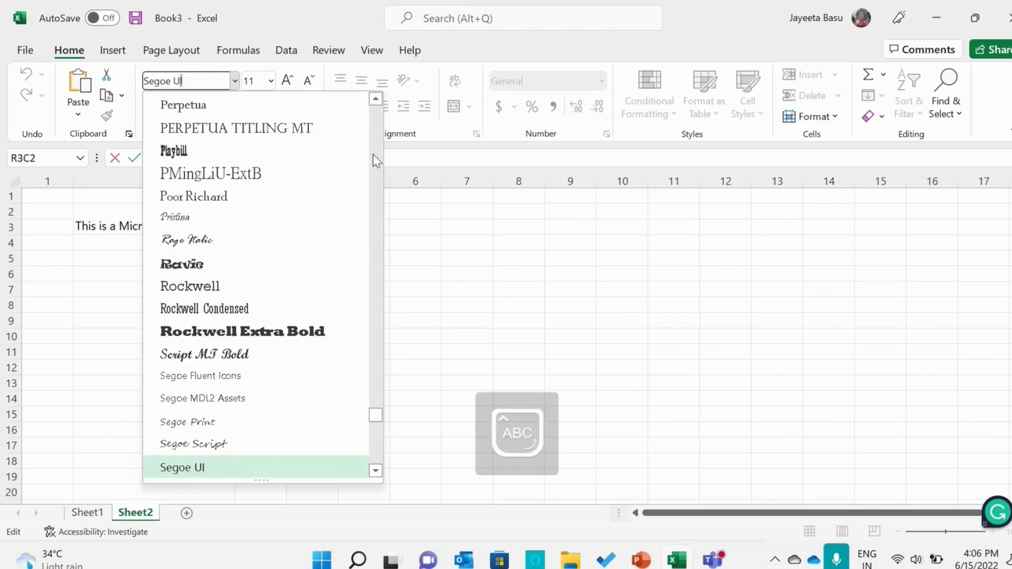
pyautogui.click(262, 469)
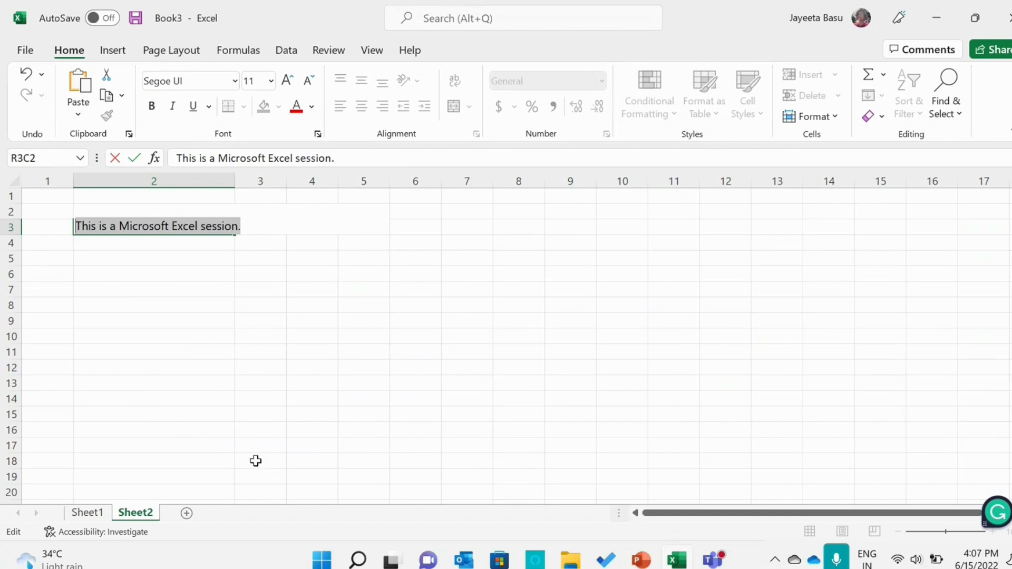
pyautogui.click(287, 81)
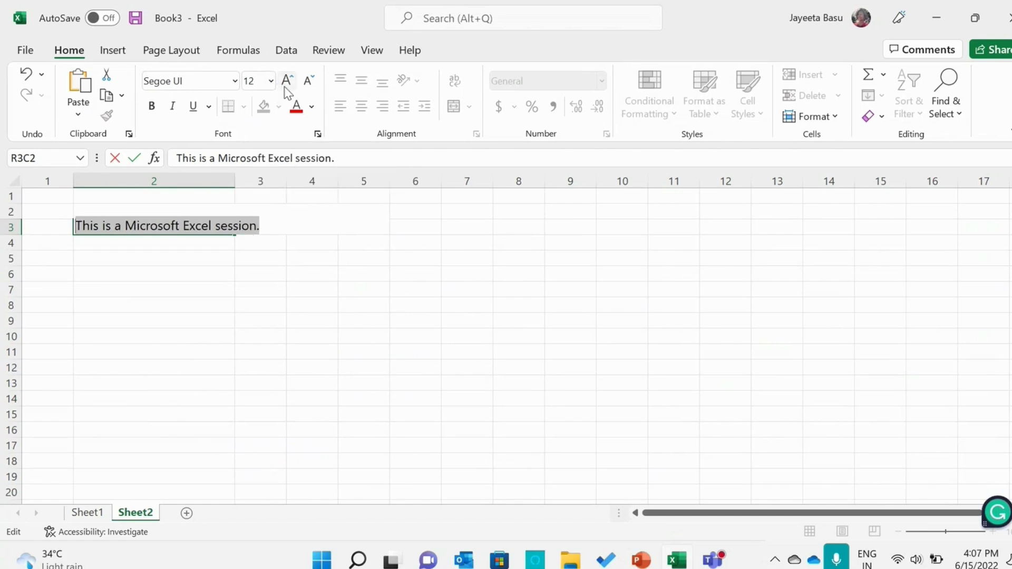
pyautogui.click(288, 80)
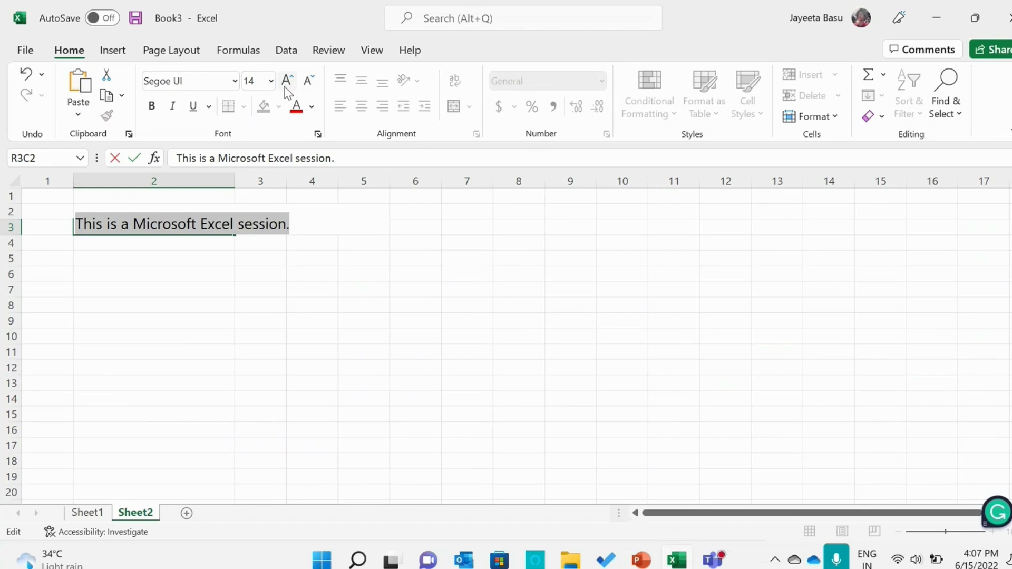
# Try bold, italic and underline one after another on the row 3 sentence, switching each off again
pyautogui.click(151, 107)
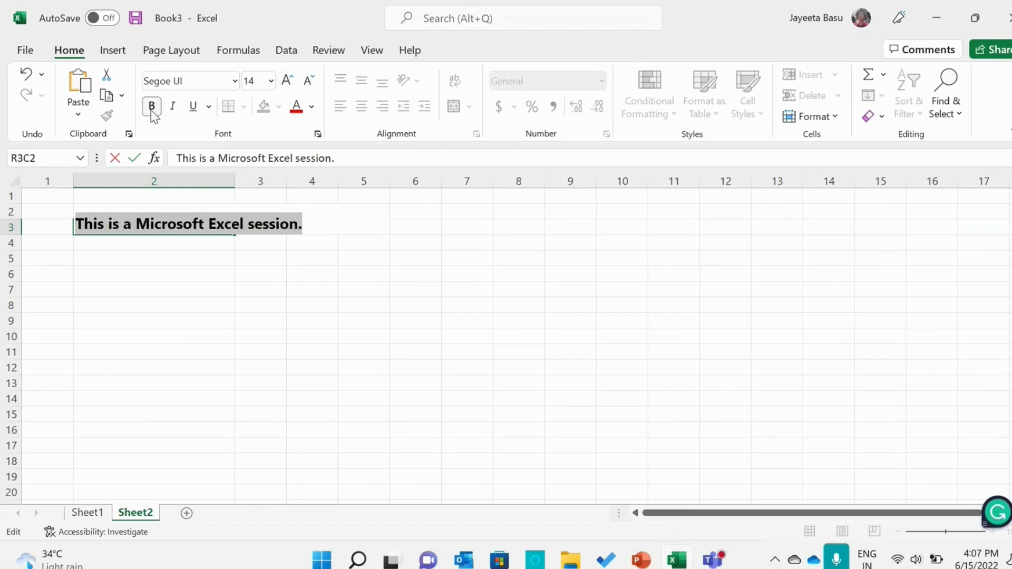
pyautogui.click(151, 108)
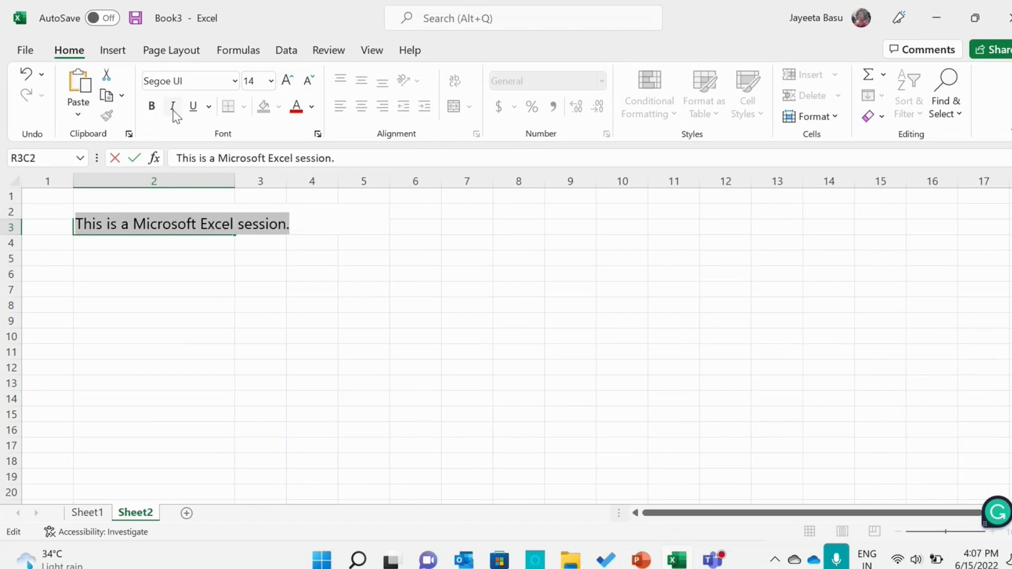
pyautogui.click(173, 108)
pyautogui.click(173, 109)
pyautogui.click(190, 107)
pyautogui.click(190, 107)
# Colour the row 3 sentence with the darkest green theme colour and make it bold
pyautogui.click(312, 107)
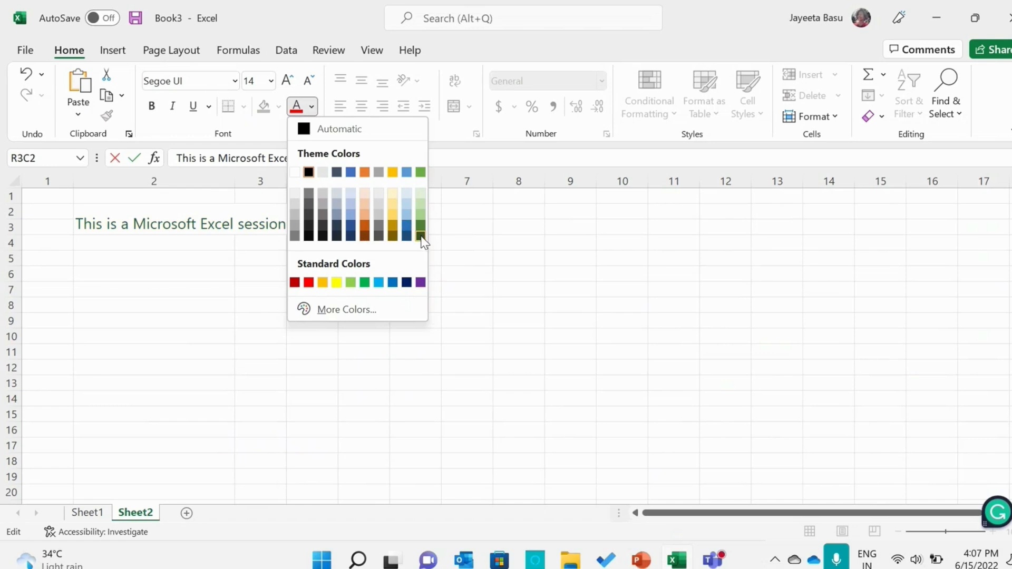
pyautogui.click(420, 236)
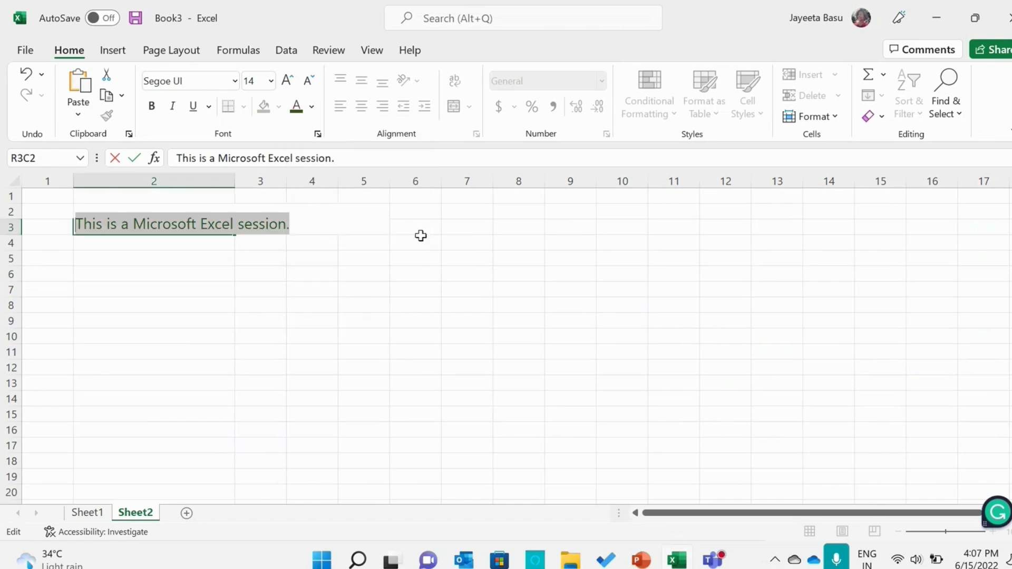
pyautogui.click(151, 106)
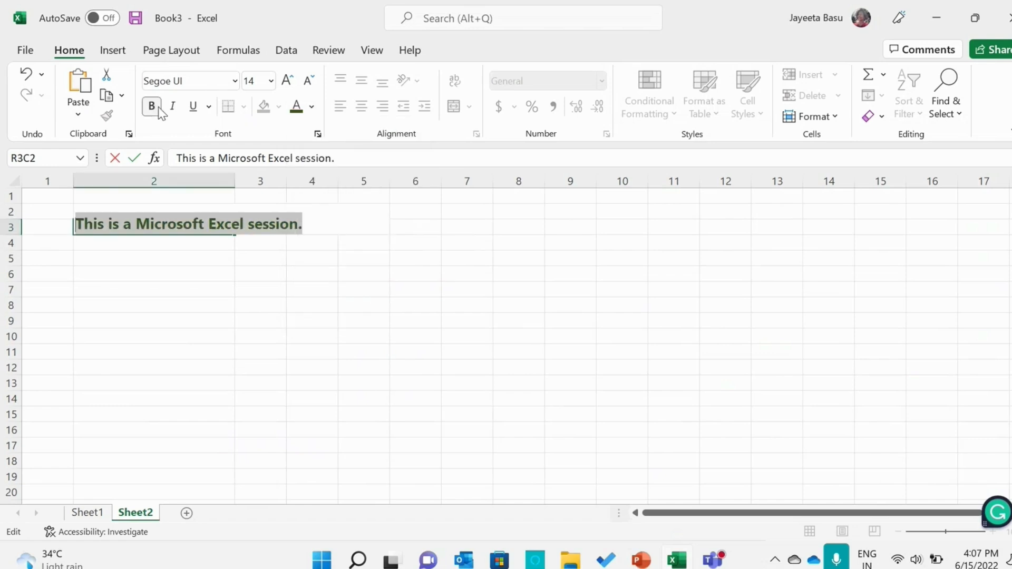
pyautogui.click(179, 261)
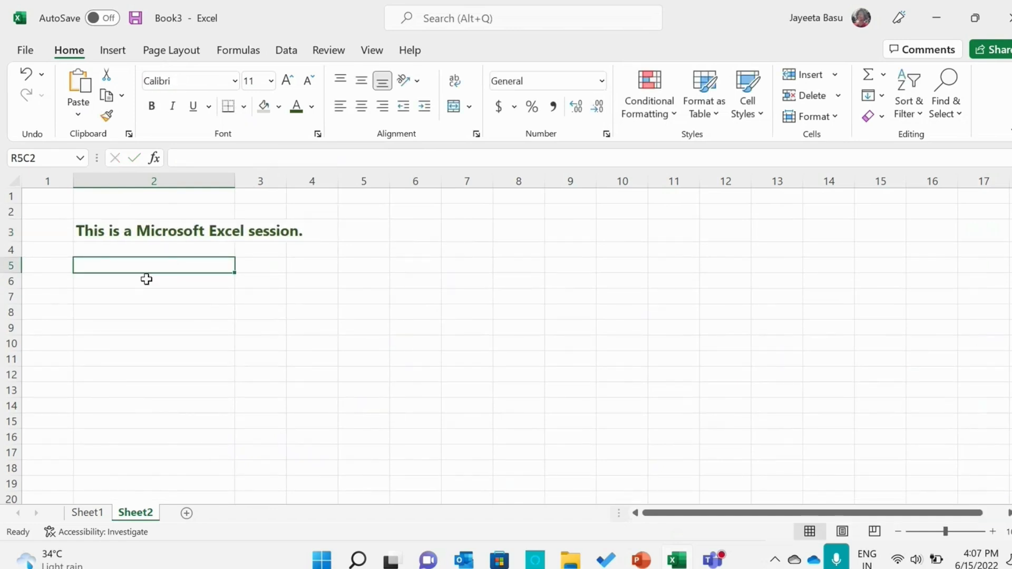
# Enter the headers Serial No., Name, Age and Address in row 5, columns 1 to 4
pyautogui.click(59, 270)
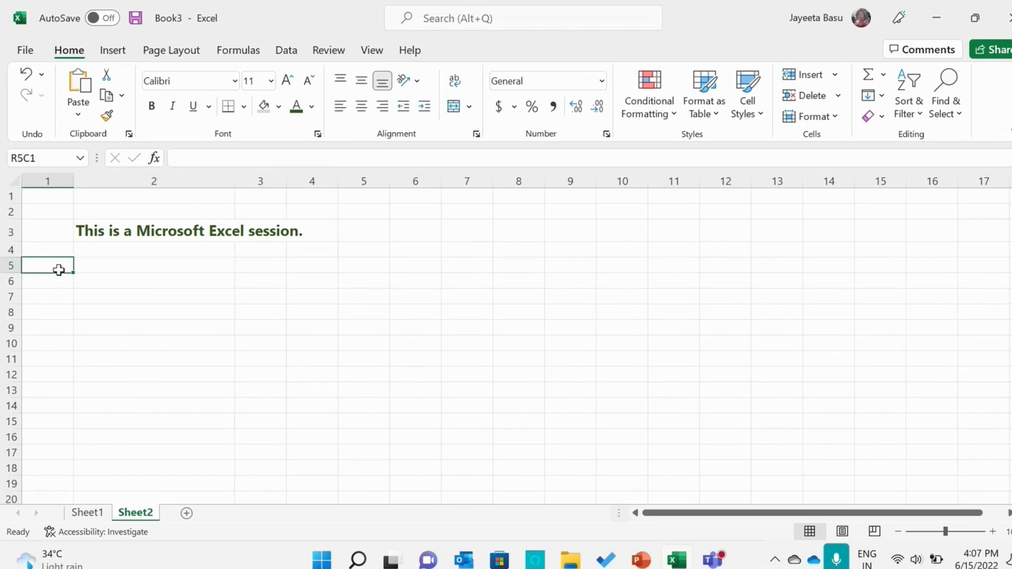
pyautogui.write('Serial ')
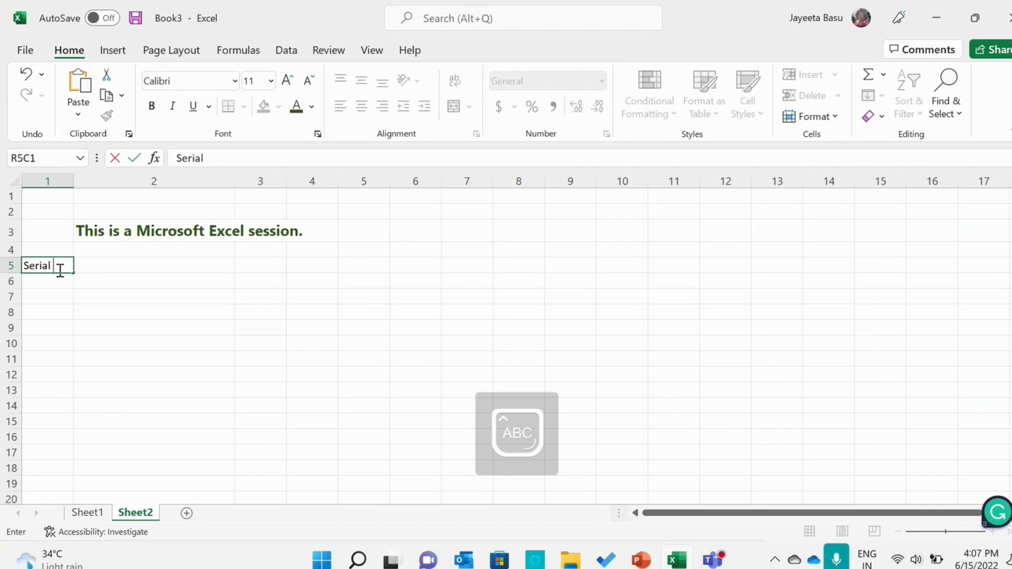
pyautogui.write('No.')
pyautogui.click(117, 264)
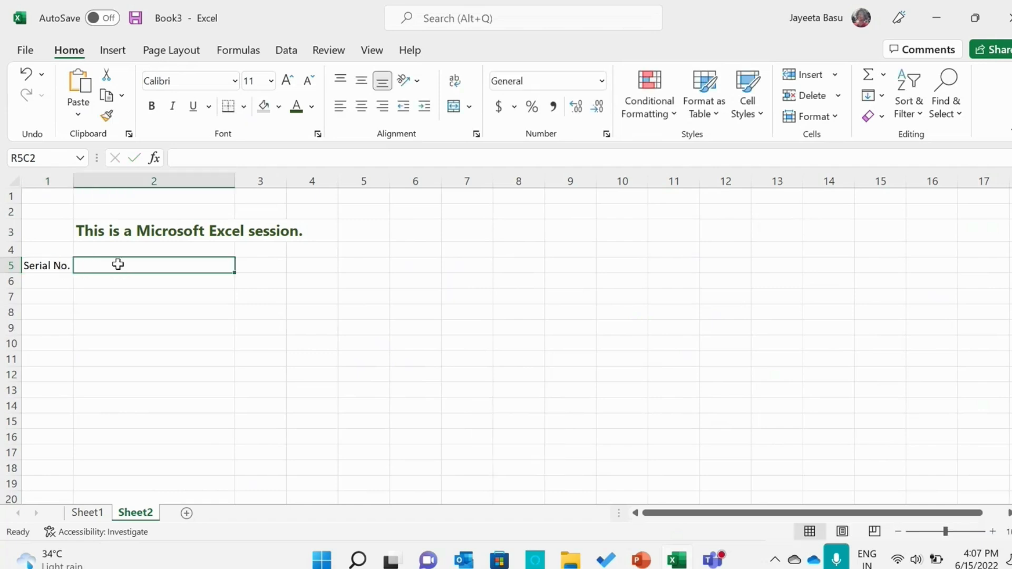
pyautogui.write('Name')
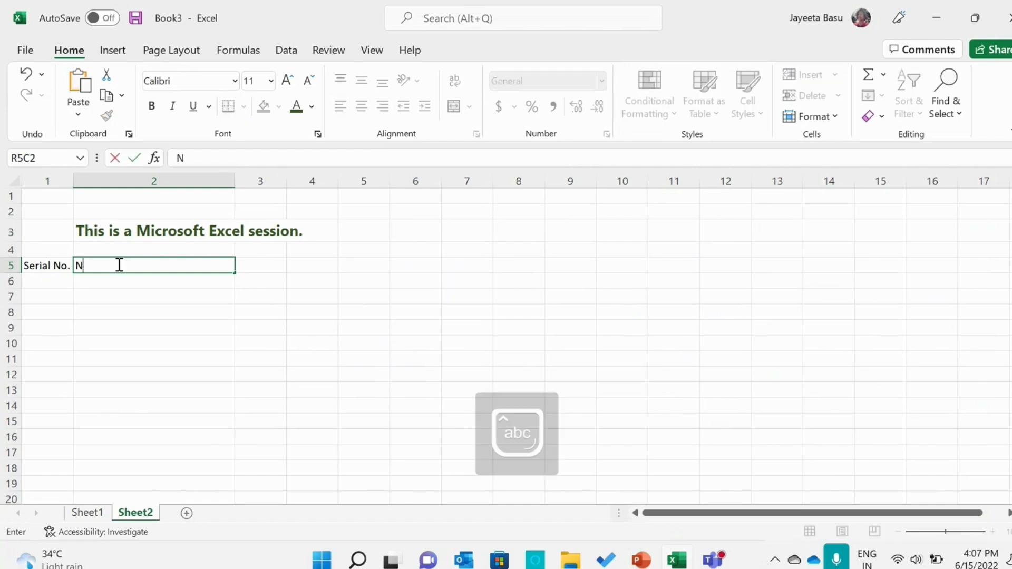
pyautogui.click(259, 264)
pyautogui.write('Age')
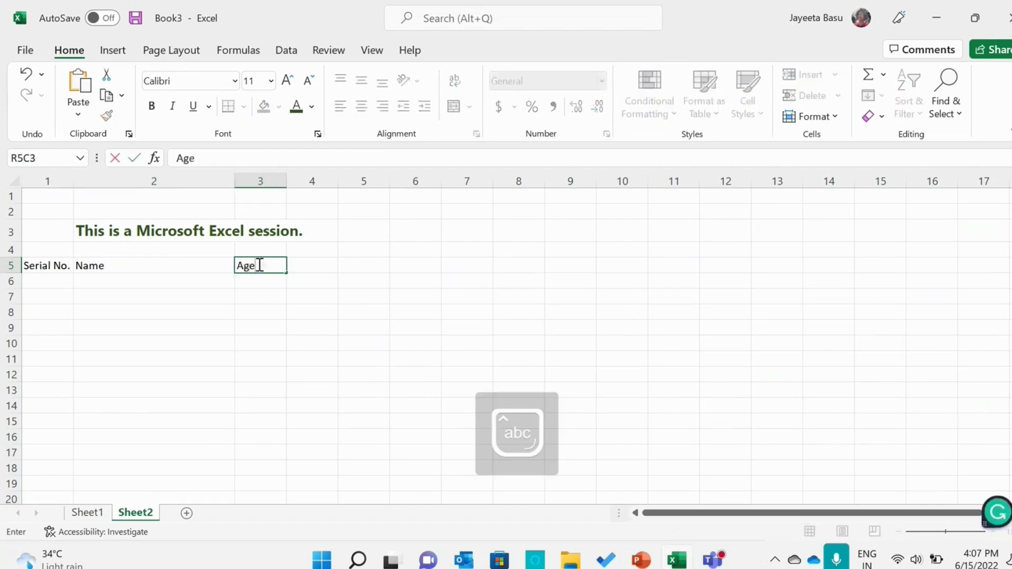
pyautogui.click(317, 265)
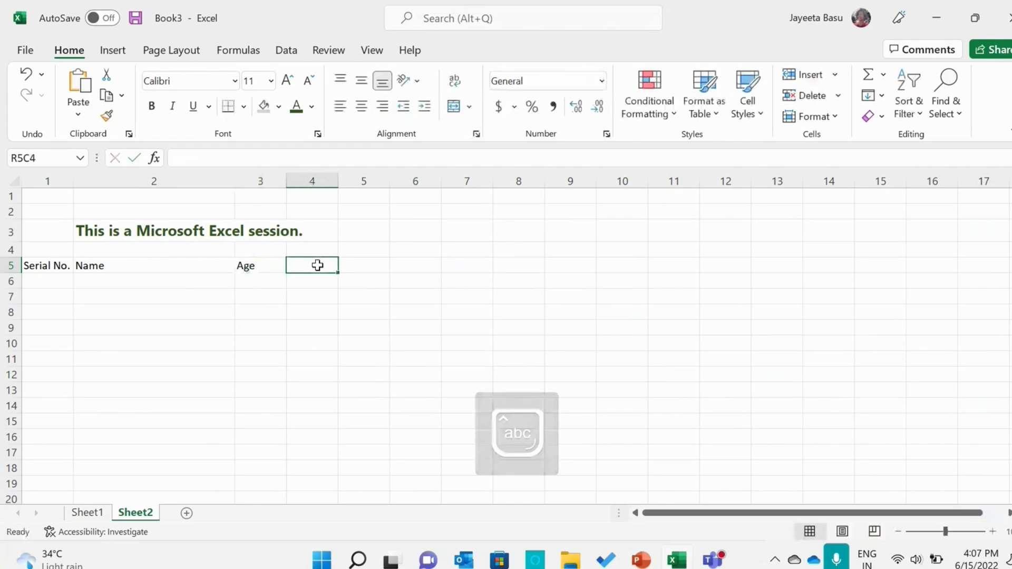
pyautogui.write('Address')
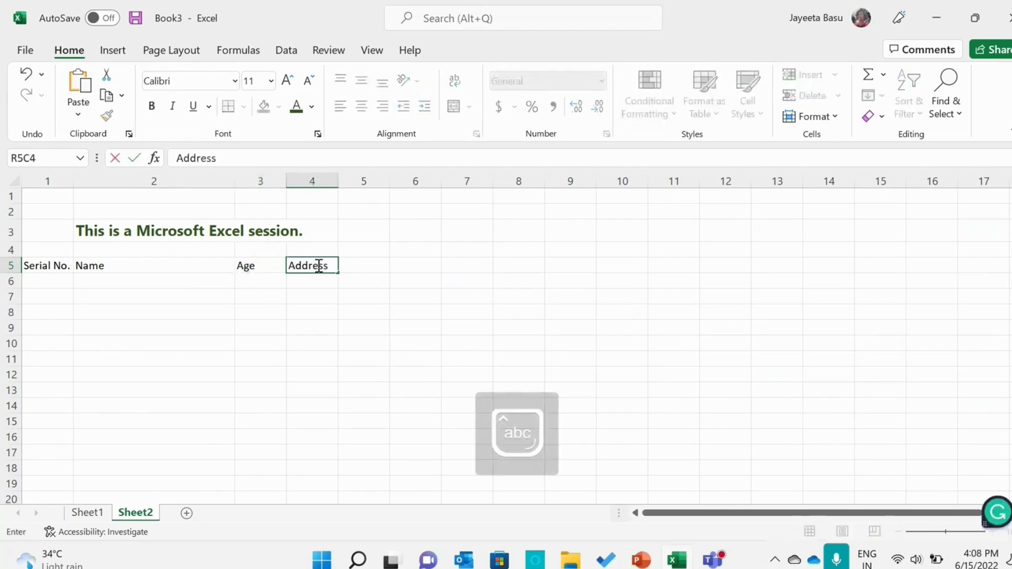
# Enter the header Phone No. in row 5, column 5 and widen that column slightly to fit it
pyautogui.click(359, 262)
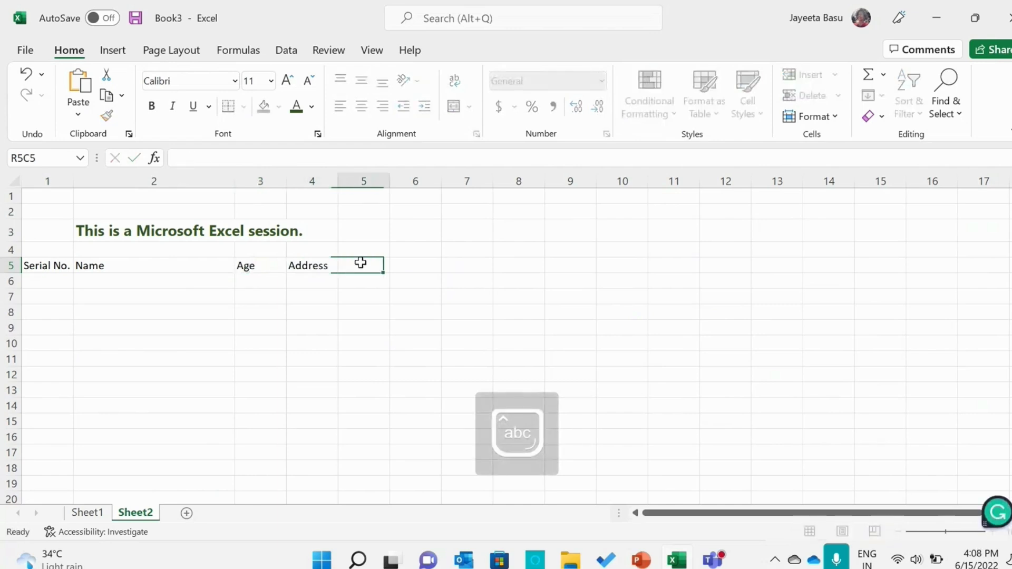
pyautogui.write('Phone No.')
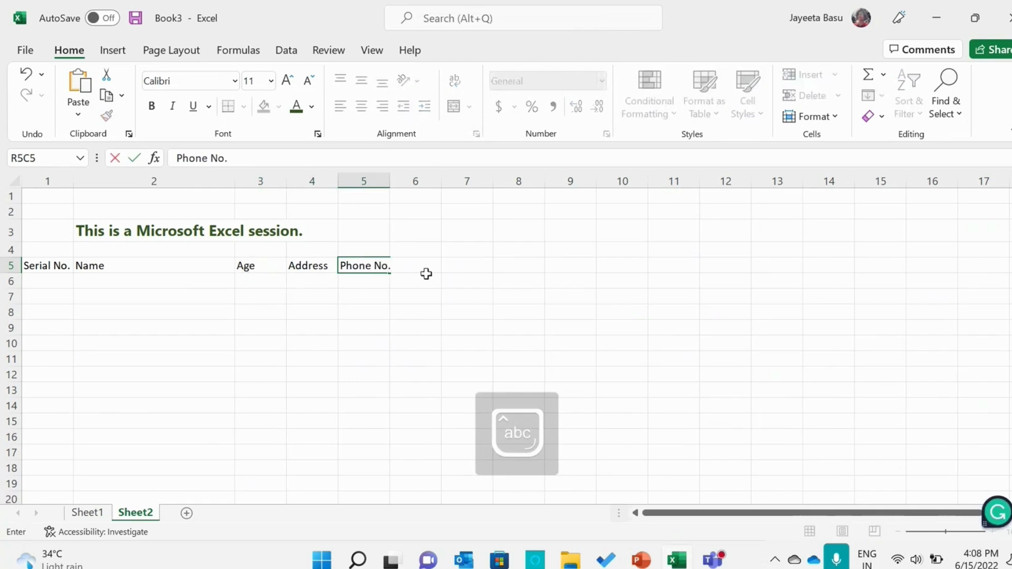
pyautogui.press('F2')
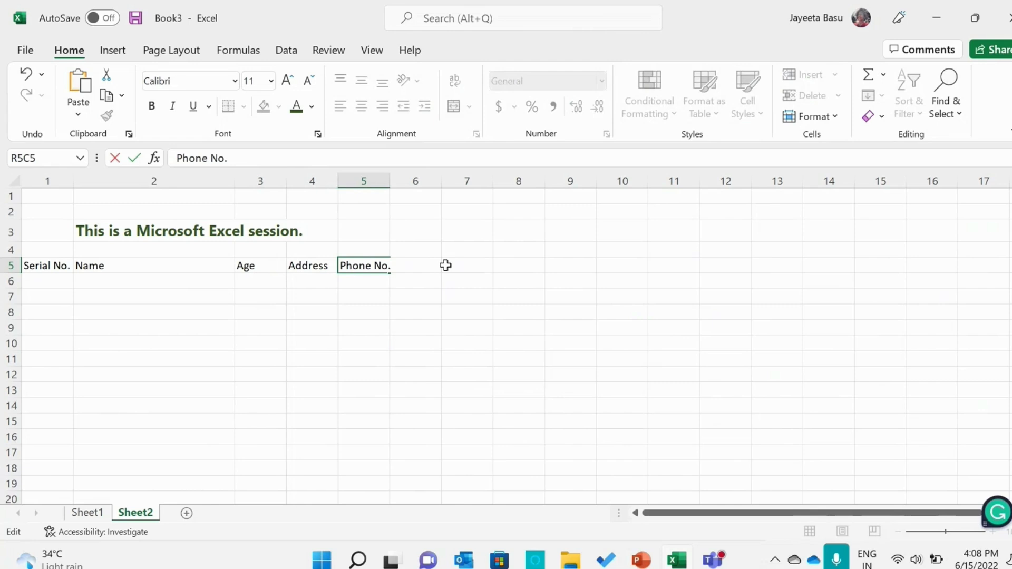
pyautogui.click(444, 264)
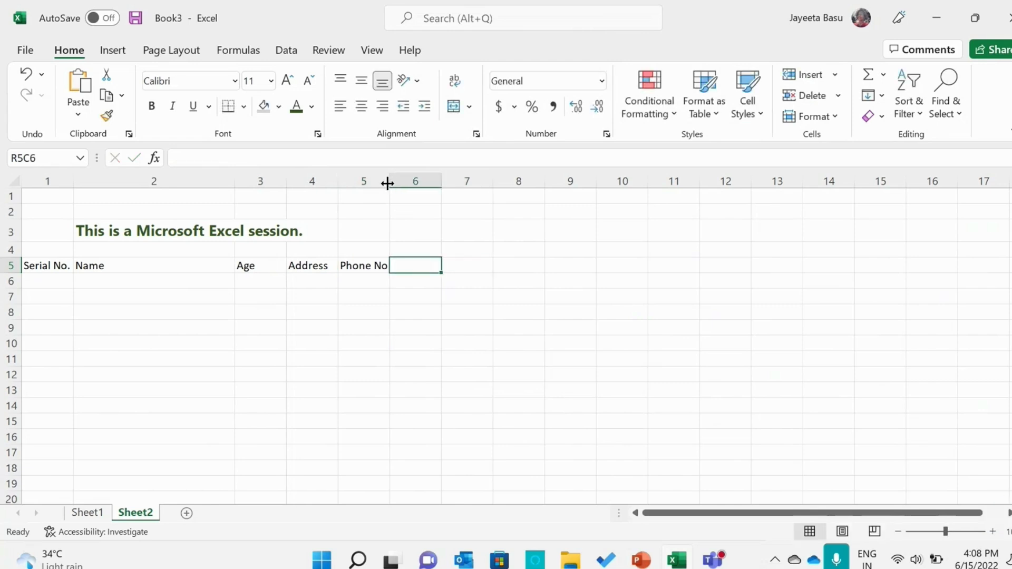
pyautogui.moveTo(387, 183); pyautogui.dragTo(392, 183)
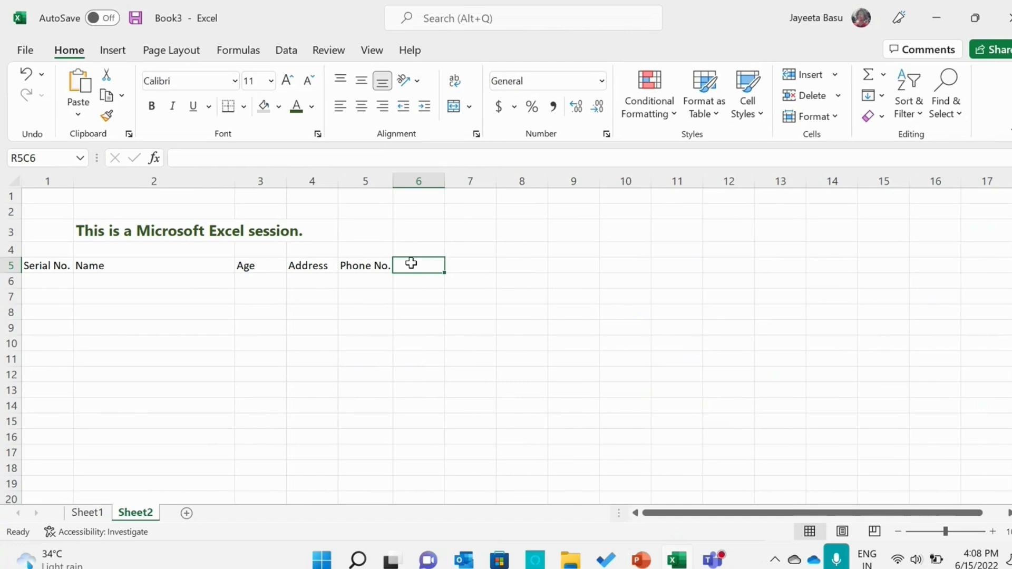
# Enter the headers City, State and Email ID in row 5, columns 6 to 8
pyautogui.write('City')
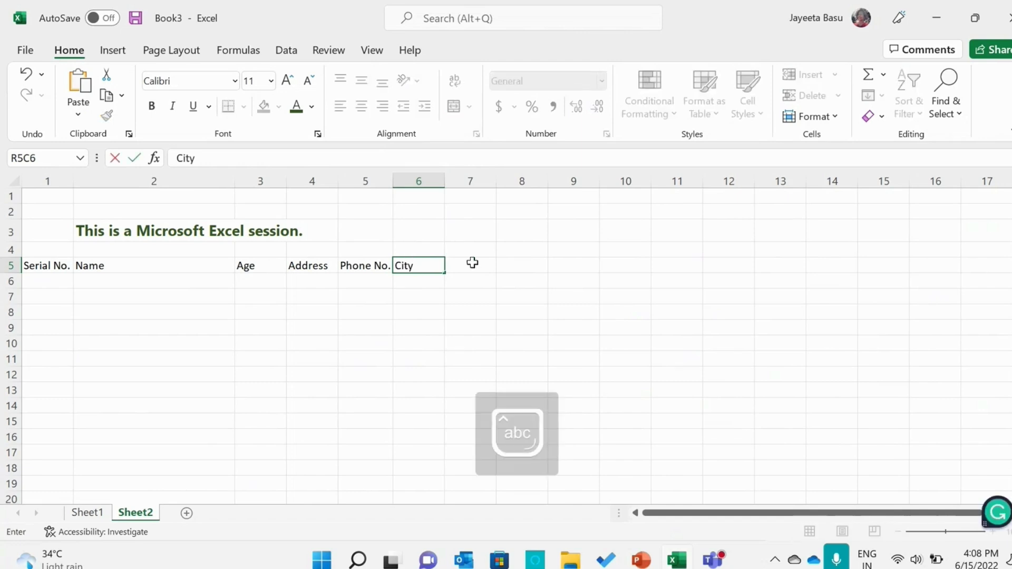
pyautogui.click(477, 265)
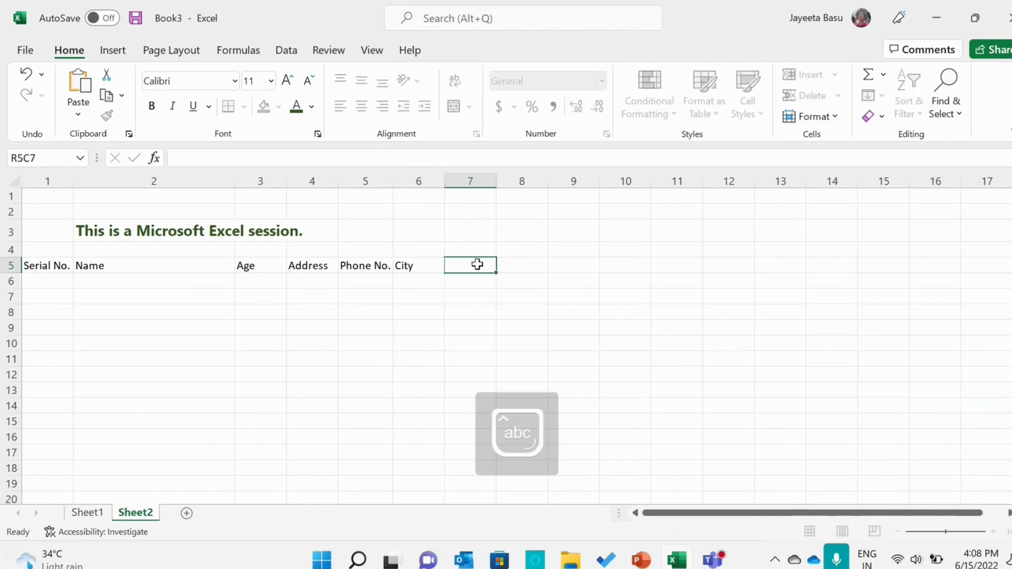
pyautogui.write('State')
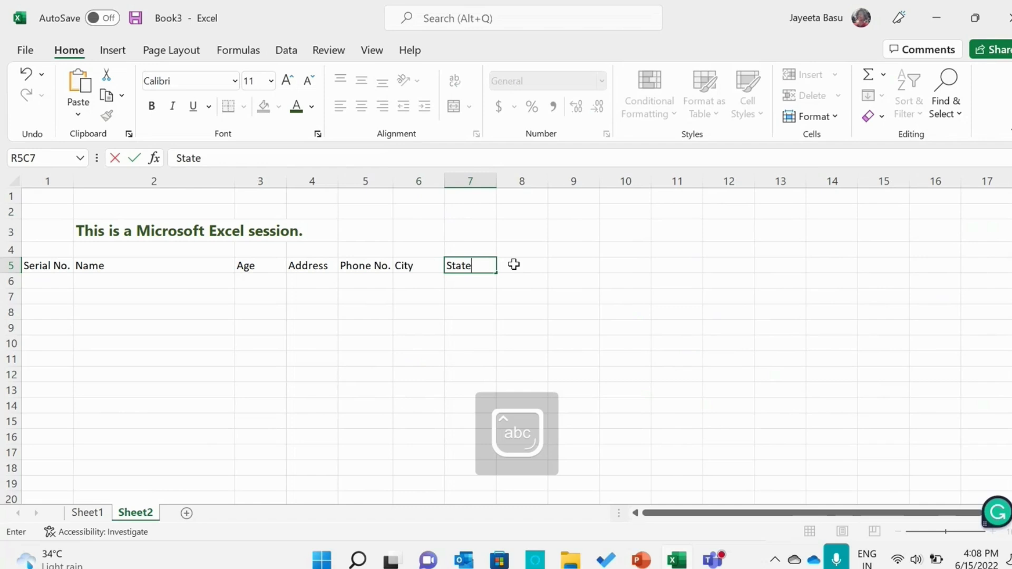
pyautogui.click(514, 264)
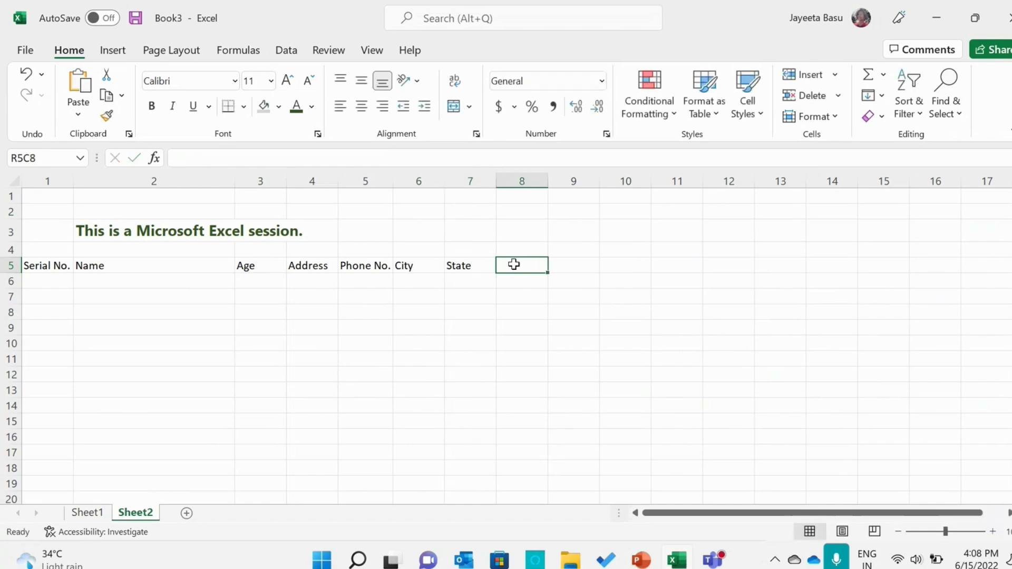
pyautogui.write('Email ID')
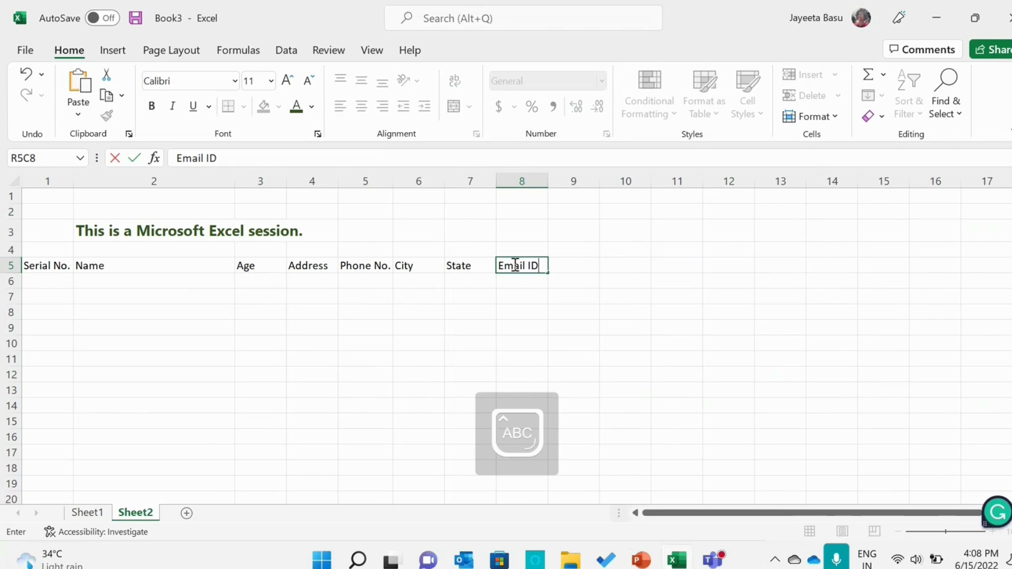
pyautogui.click(46, 270)
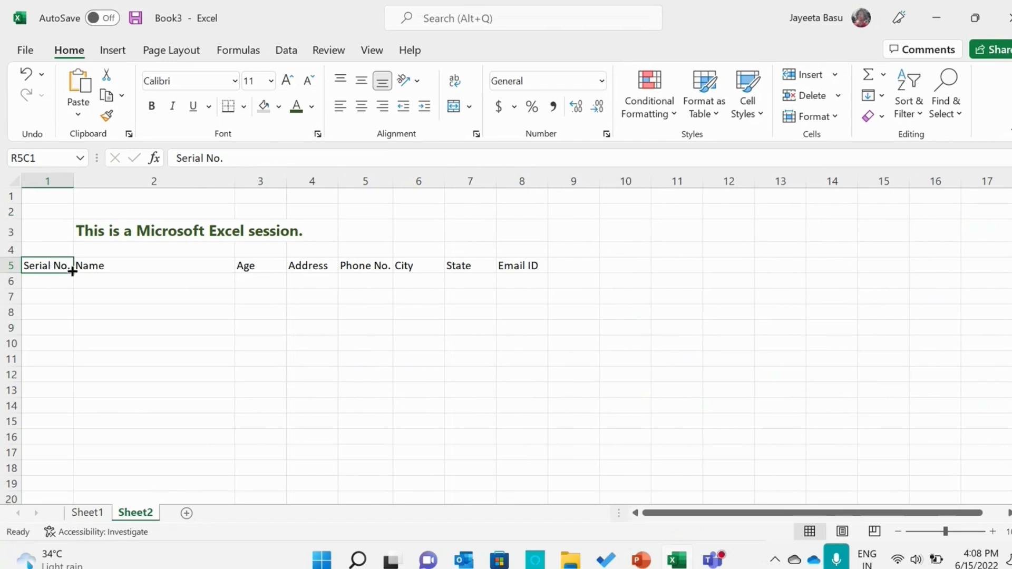
# Make the eight column headers in row 5, from Serial No. to Email ID, bold
pyautogui.moveTo(74, 272); pyautogui.dragTo(127, 268)
pyautogui.moveTo(61, 265); pyautogui.dragTo(509, 274)
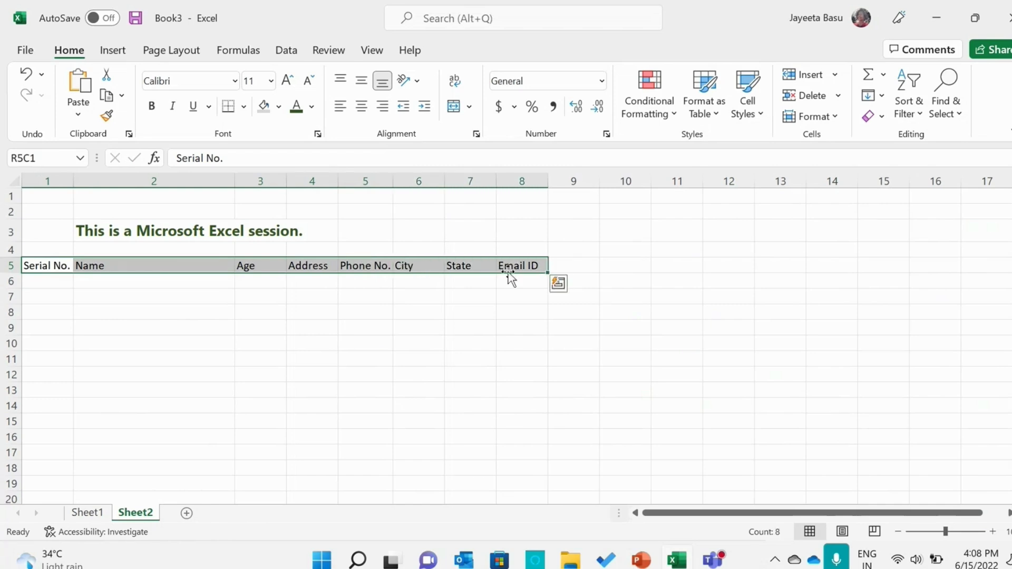
pyautogui.click(150, 108)
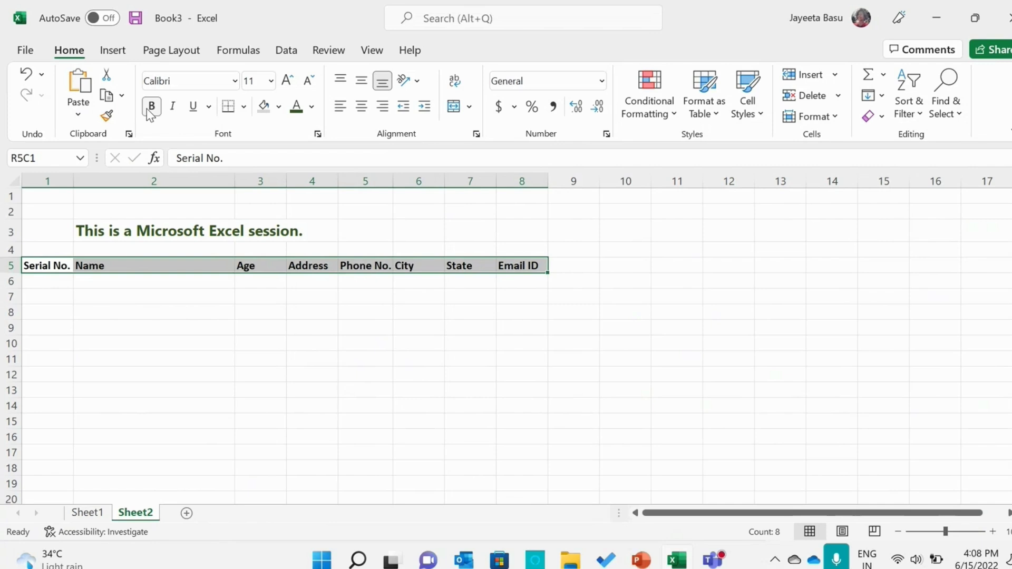
# Try the middle and top vertical alignments on the row 5 headers and centre them horizontally
pyautogui.click(355, 89)
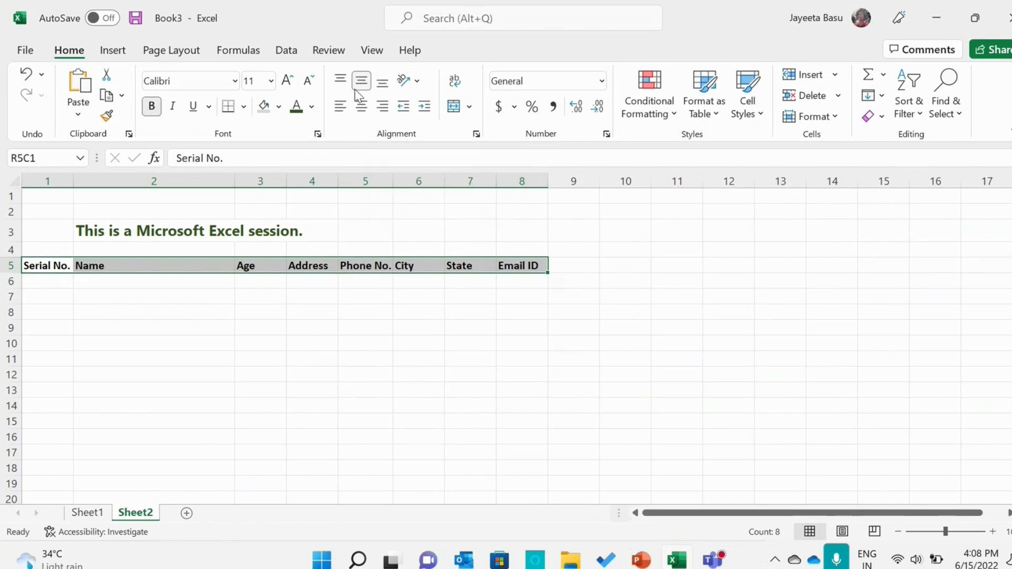
pyautogui.click(363, 81)
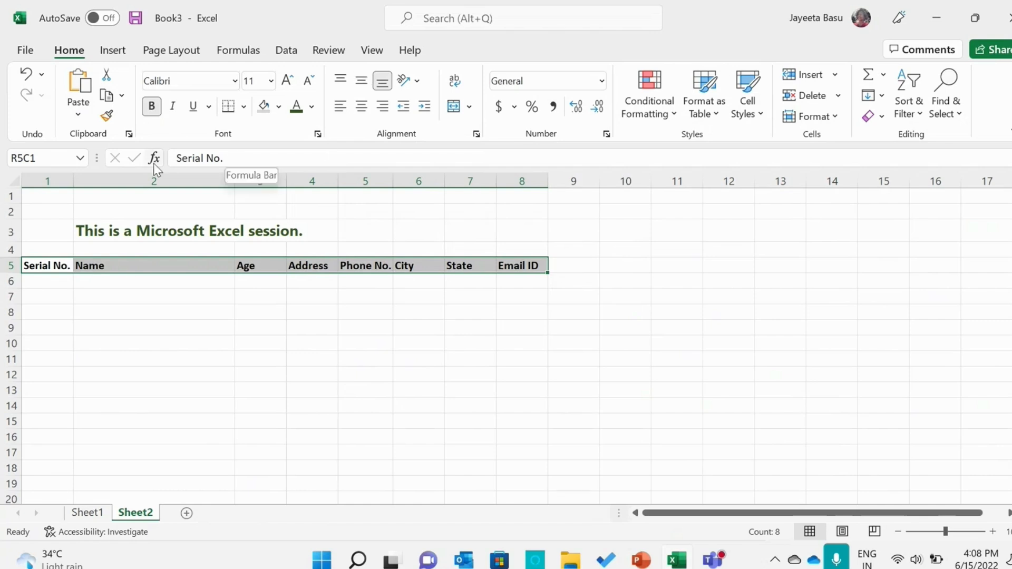
pyautogui.click(360, 83)
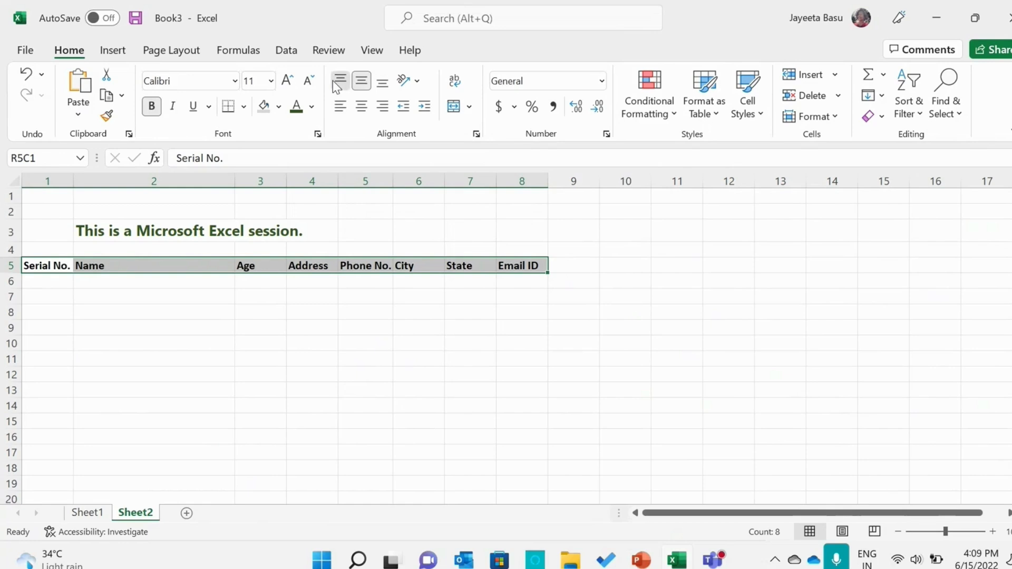
pyautogui.click(360, 107)
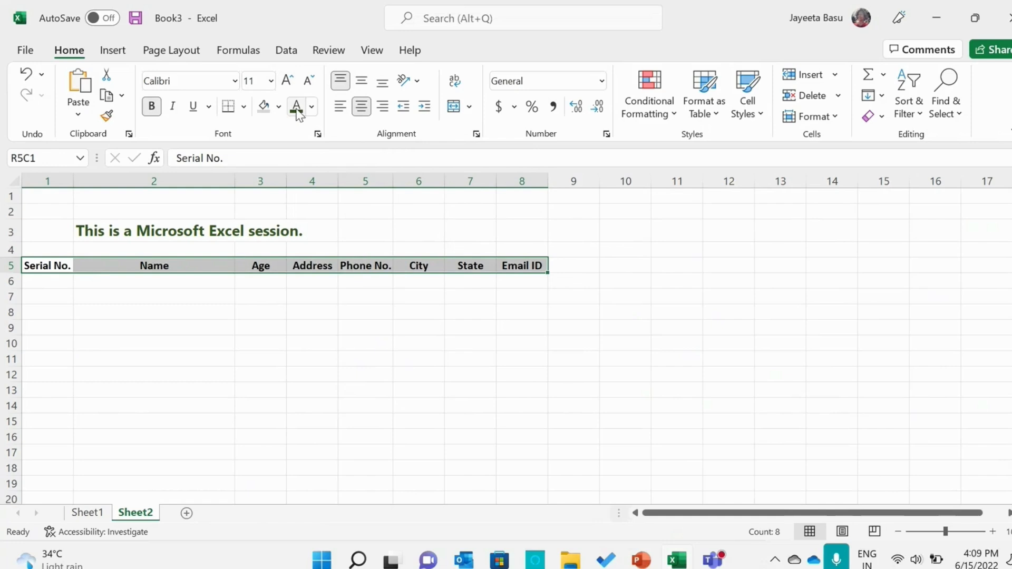
# Colour the row 5 headers with the darkest green theme colour and align them vertically to the middle
pyautogui.click(311, 108)
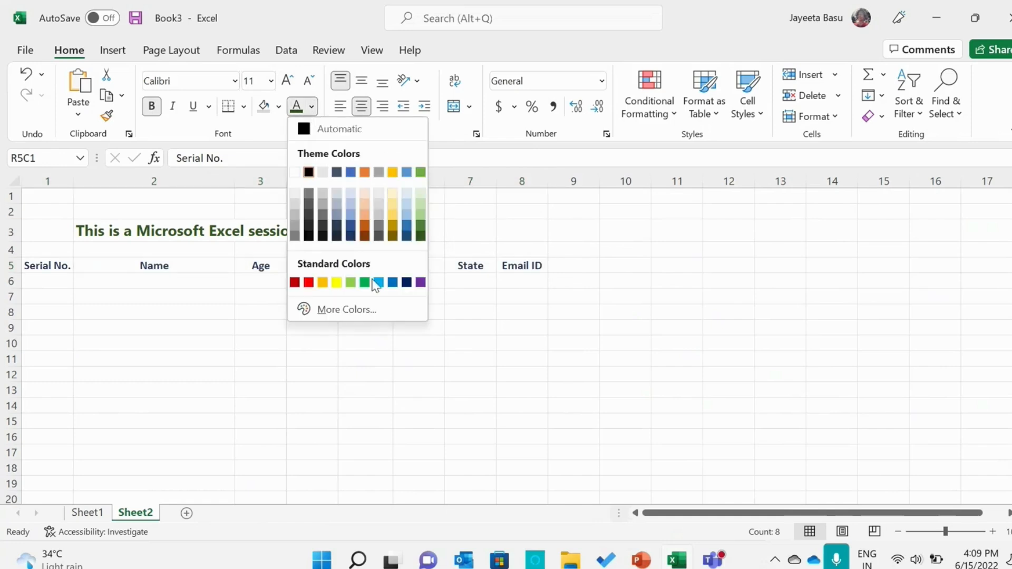
pyautogui.click(420, 236)
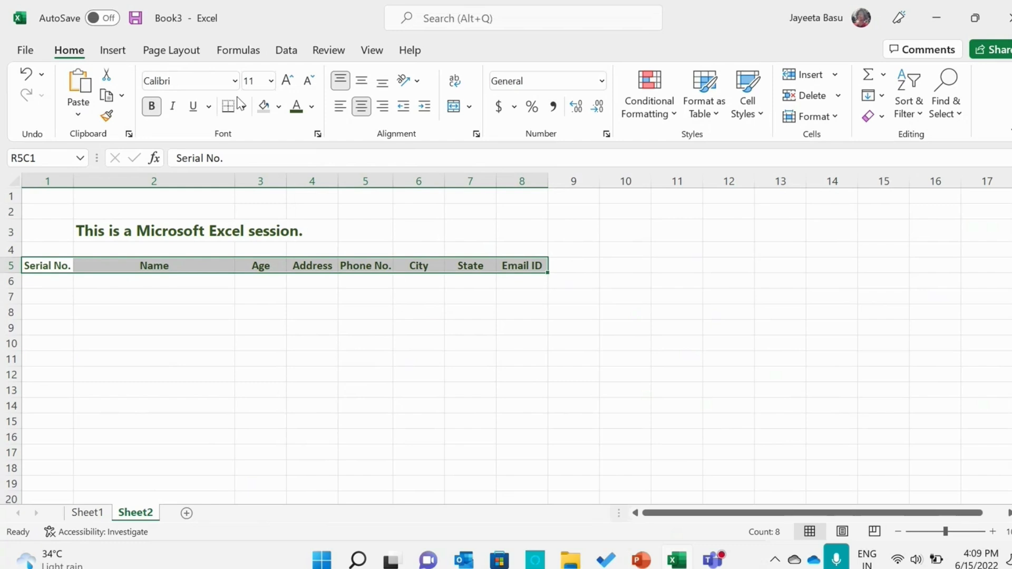
pyautogui.click(380, 88)
pyautogui.click(362, 83)
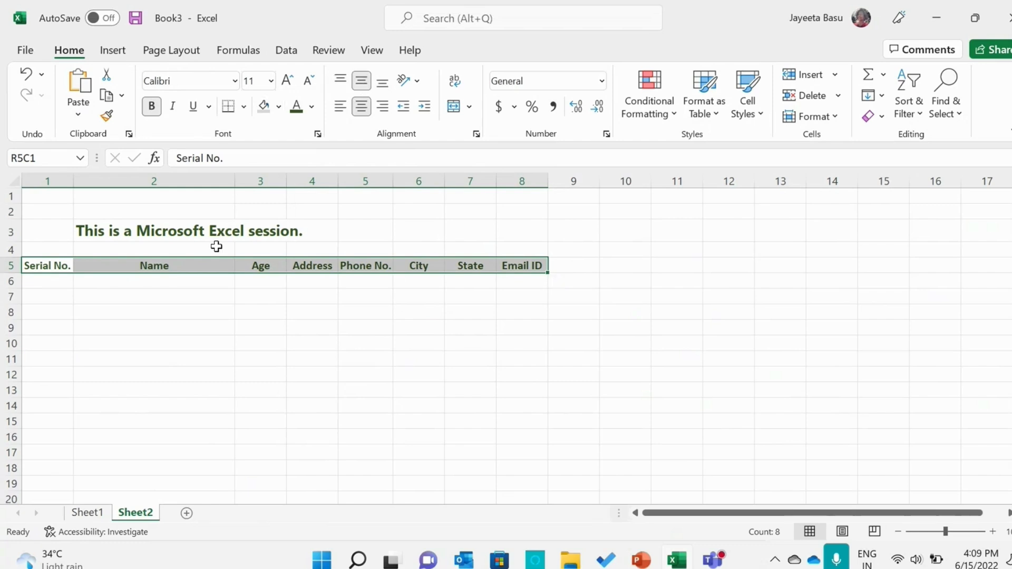
# Enter A, B, C and D in the Name column, rows 6 to 9
pyautogui.click(127, 294)
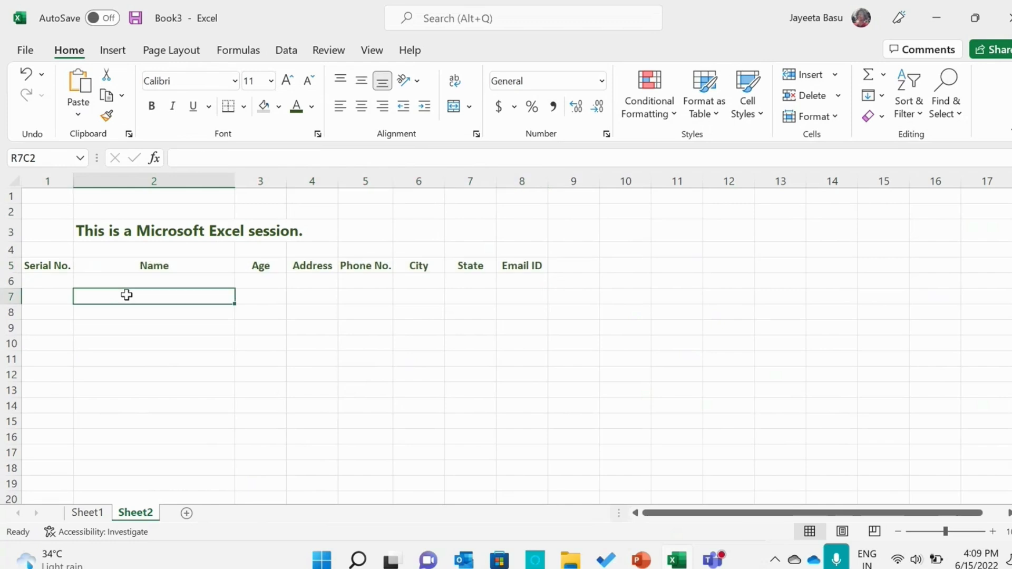
pyautogui.click(185, 286)
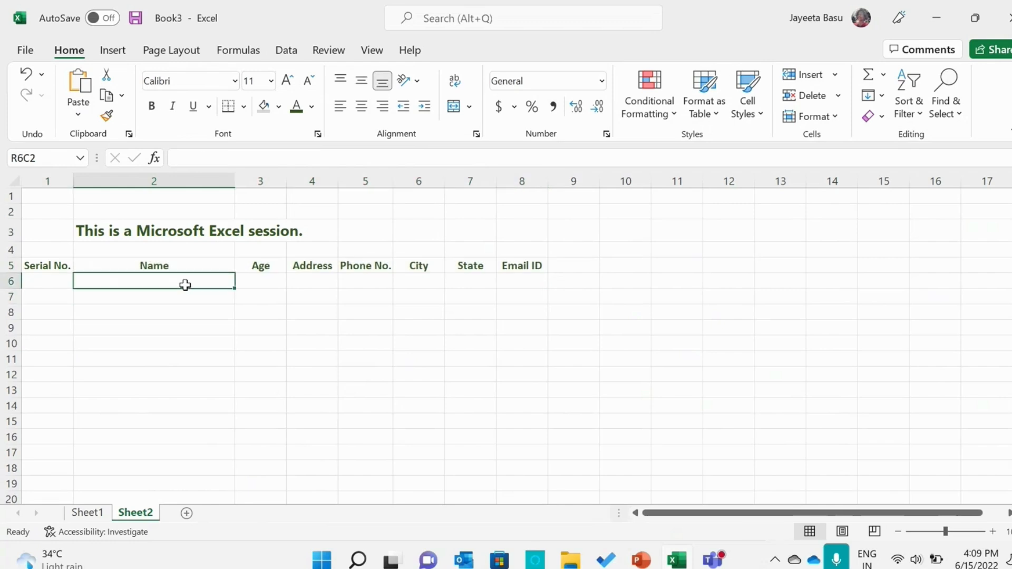
pyautogui.doubleClick(186, 285)
pyautogui.write('A')
pyautogui.click(184, 293)
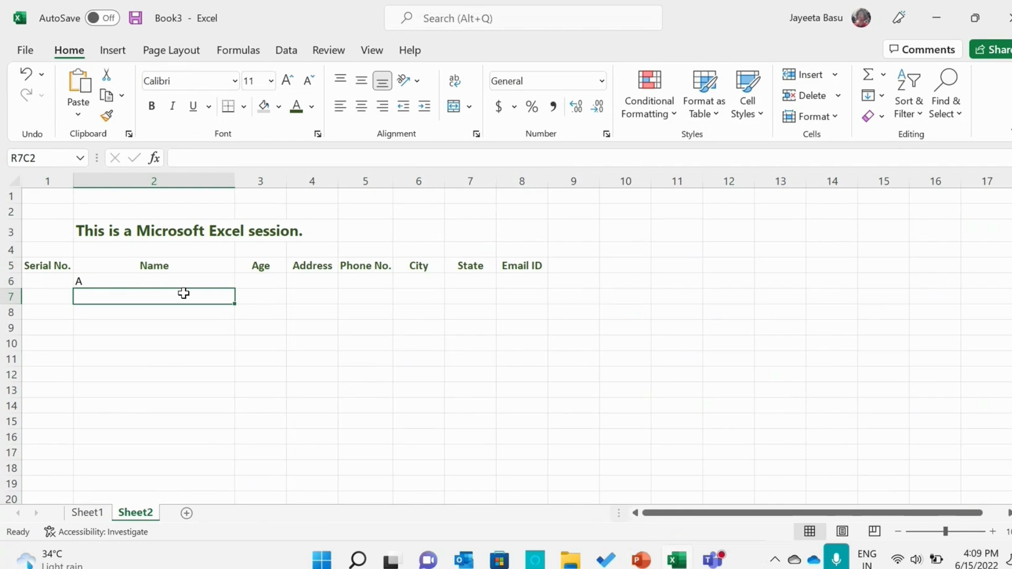
pyautogui.write('B')
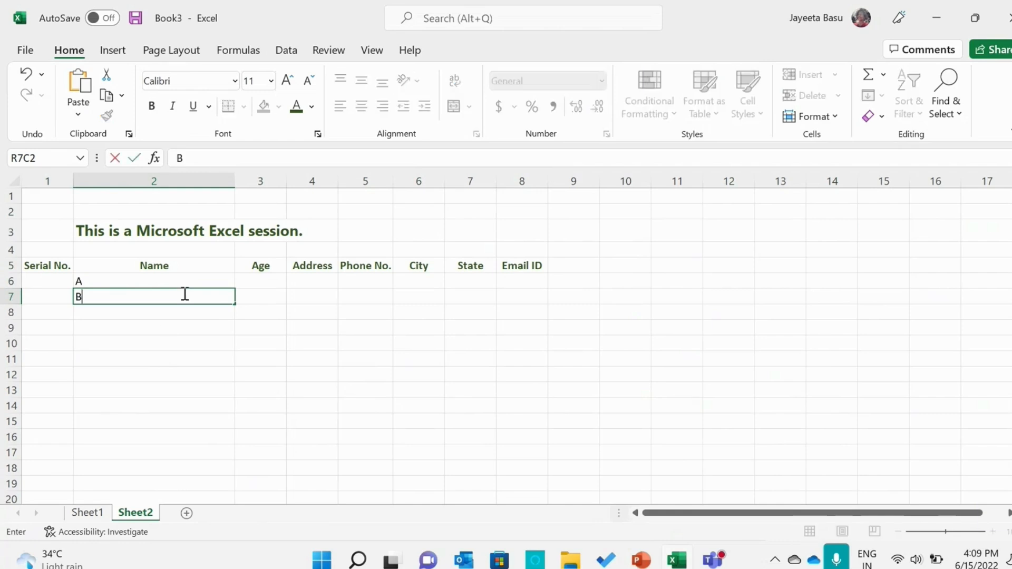
pyautogui.click(169, 318)
pyautogui.write('C')
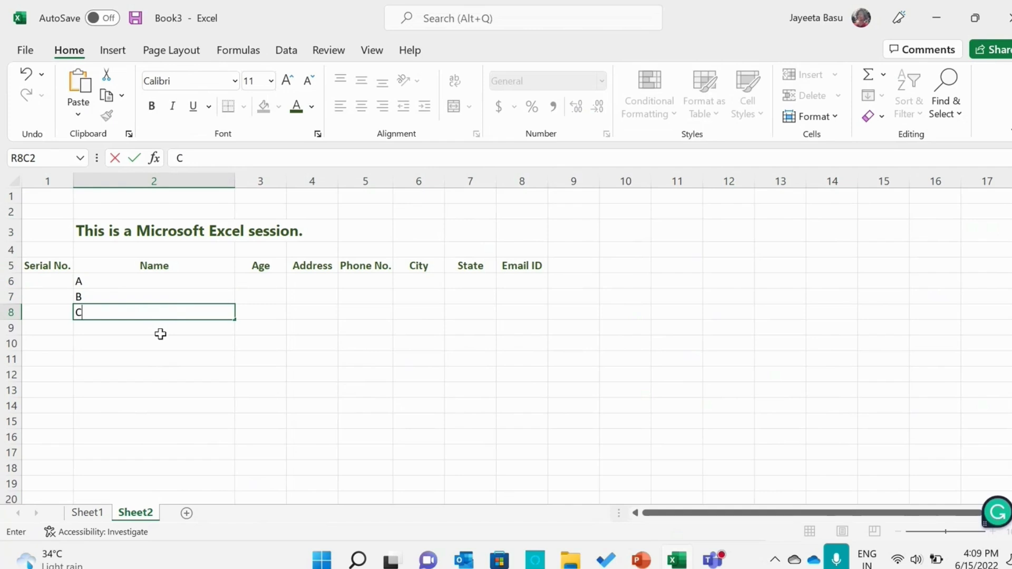
pyautogui.click(160, 334)
pyautogui.write('D')
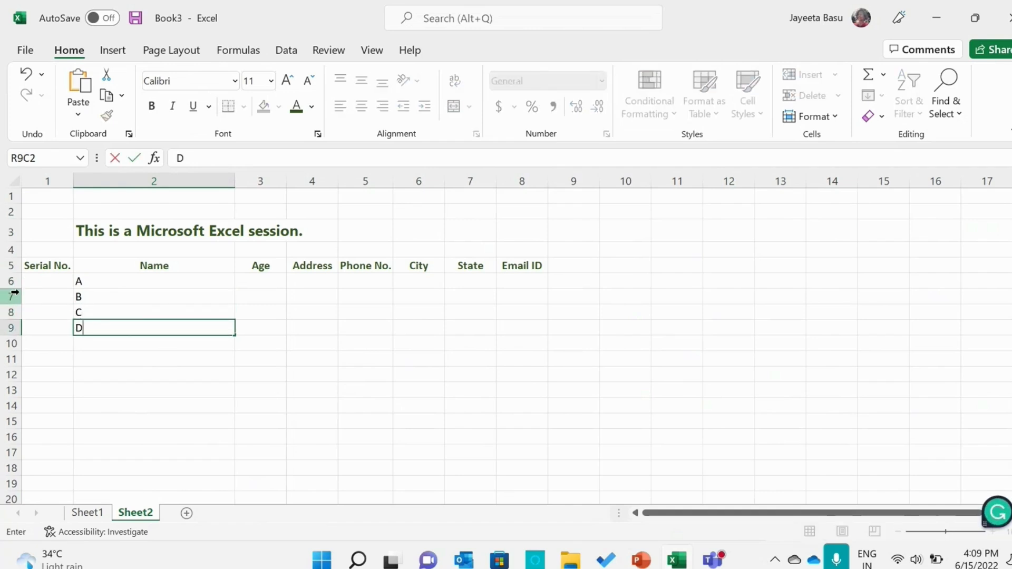
# Increase the heights of rows 6 to 9 so each is a little under twice as tall as a default row
pyautogui.click(14, 280)
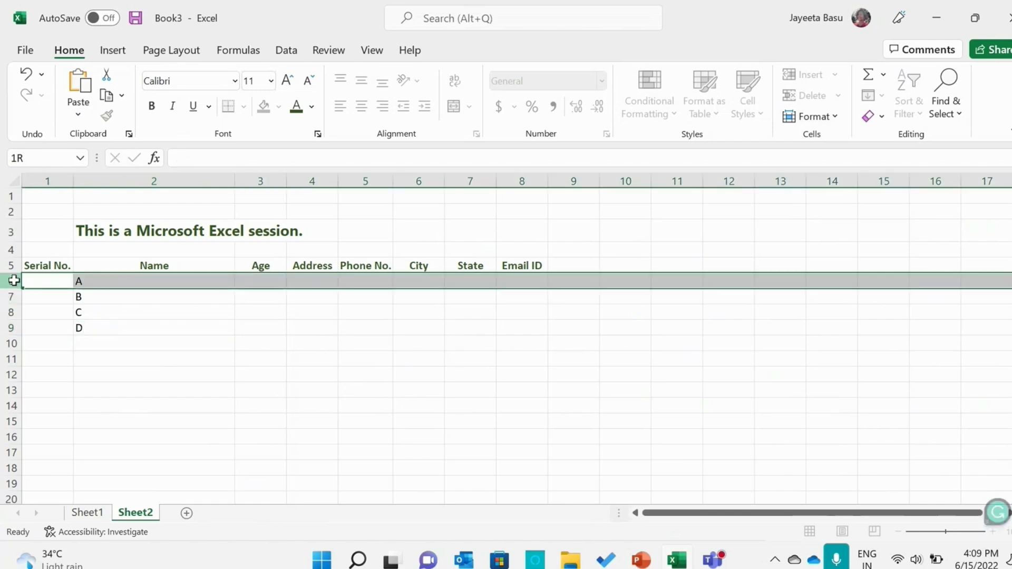
pyautogui.moveTo(15, 287); pyautogui.dragTo(14, 300)
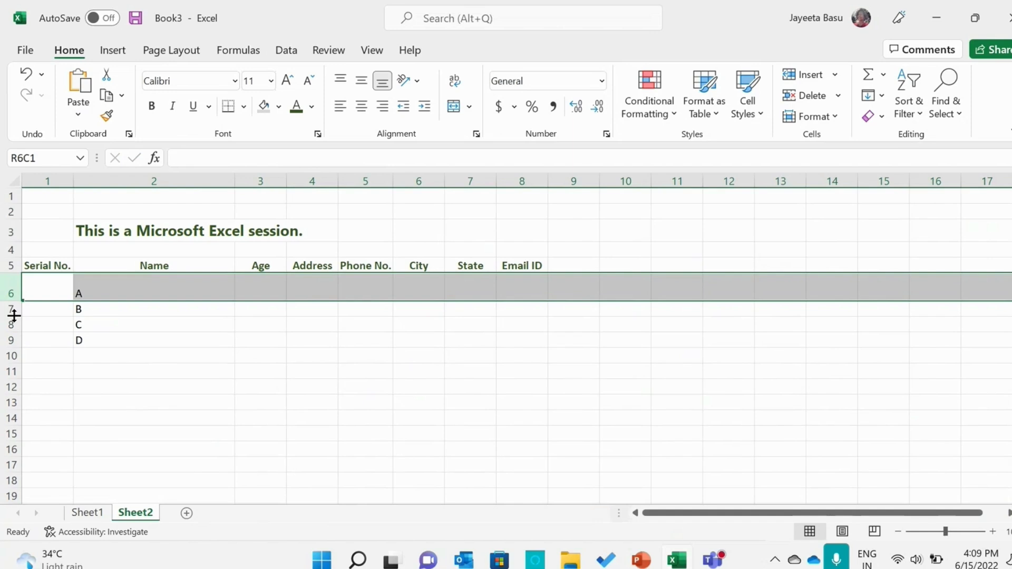
pyautogui.moveTo(14, 315); pyautogui.dragTo(12, 349)
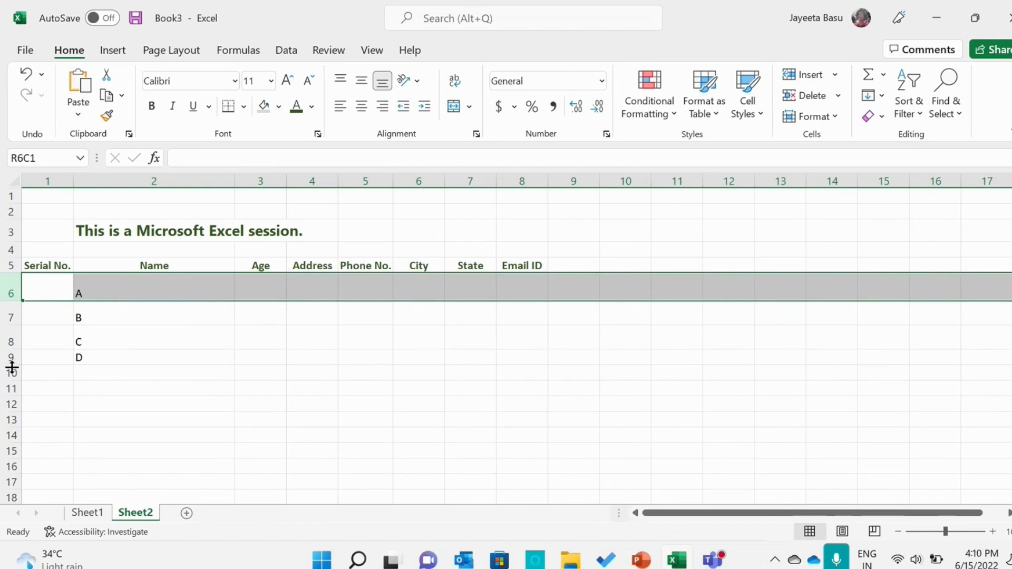
pyautogui.moveTo(13, 364); pyautogui.dragTo(15, 375)
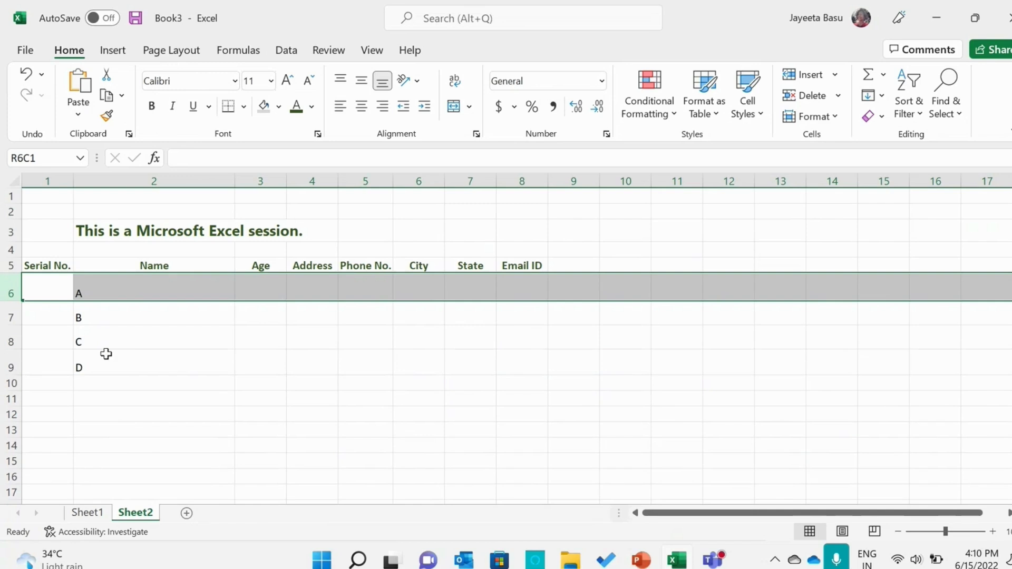
# Try middle vertical alignment on the Name entries in rows 6 to 9 and set them to top alignment
pyautogui.click(103, 366)
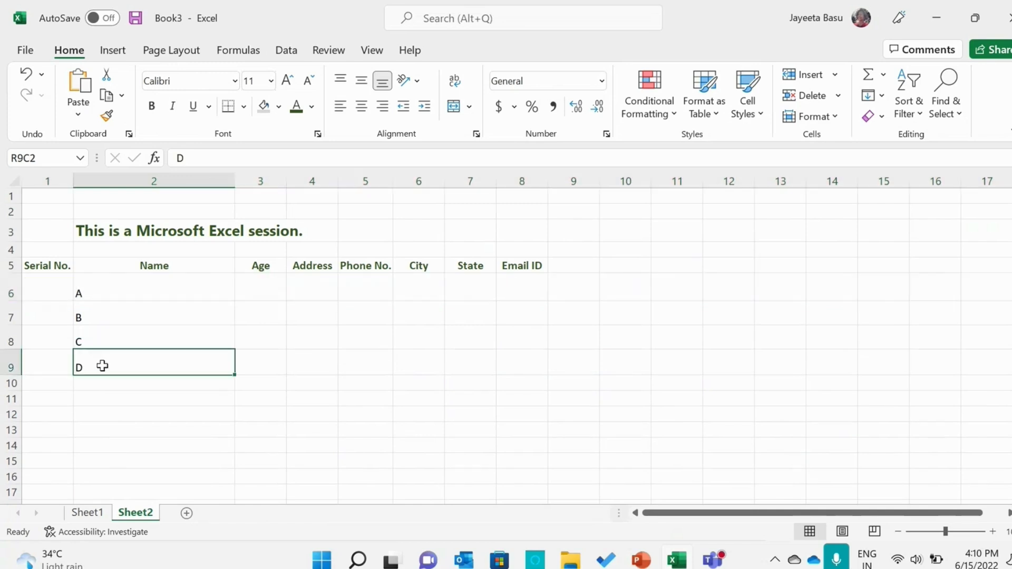
pyautogui.moveTo(102, 366); pyautogui.dragTo(99, 289)
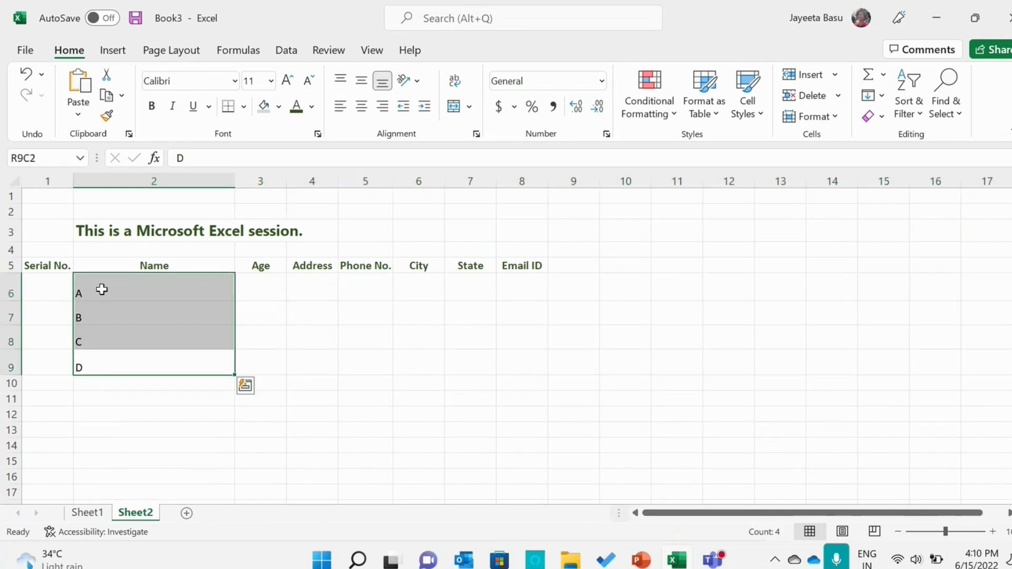
pyautogui.click(362, 80)
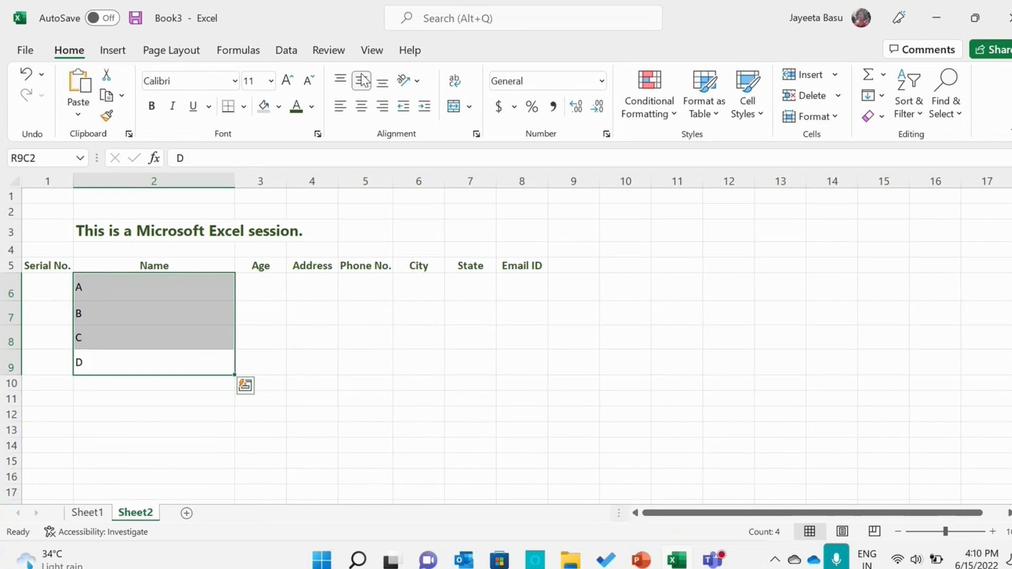
pyautogui.click(341, 80)
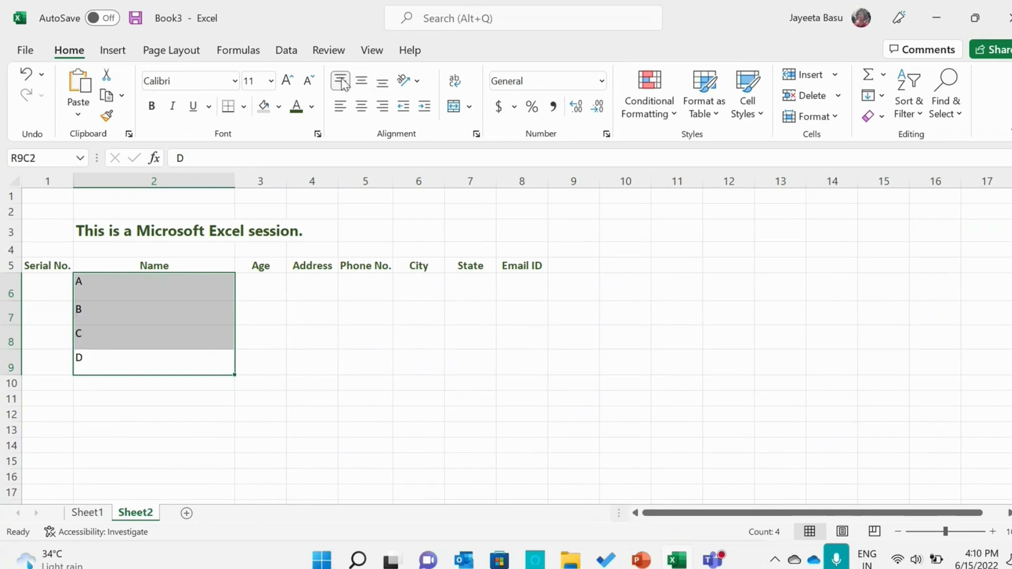
# Try left and right alignment on the entries A to D and centre them horizontally
pyautogui.click(362, 107)
pyautogui.click(337, 112)
pyautogui.click(383, 110)
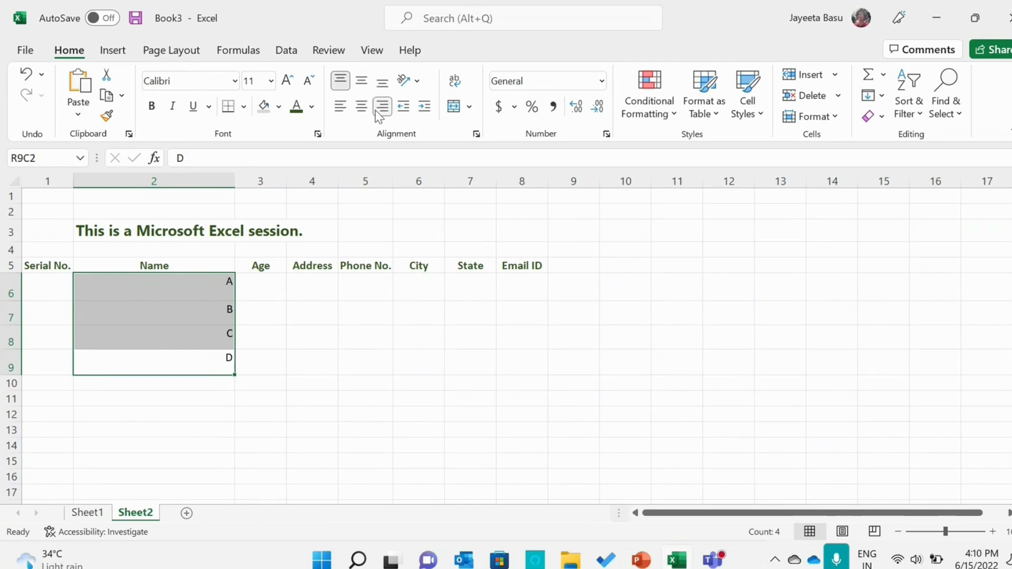
pyautogui.click(362, 107)
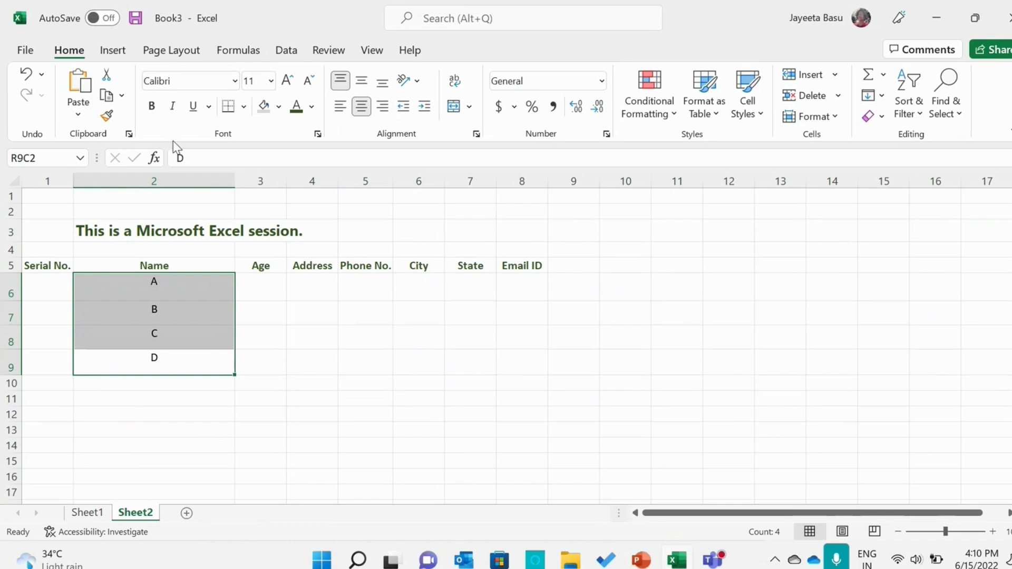
# Set the entries A to D to font size 14, bold, in the darkest green theme colour
pyautogui.click(287, 82)
pyautogui.click(288, 82)
pyautogui.click(152, 108)
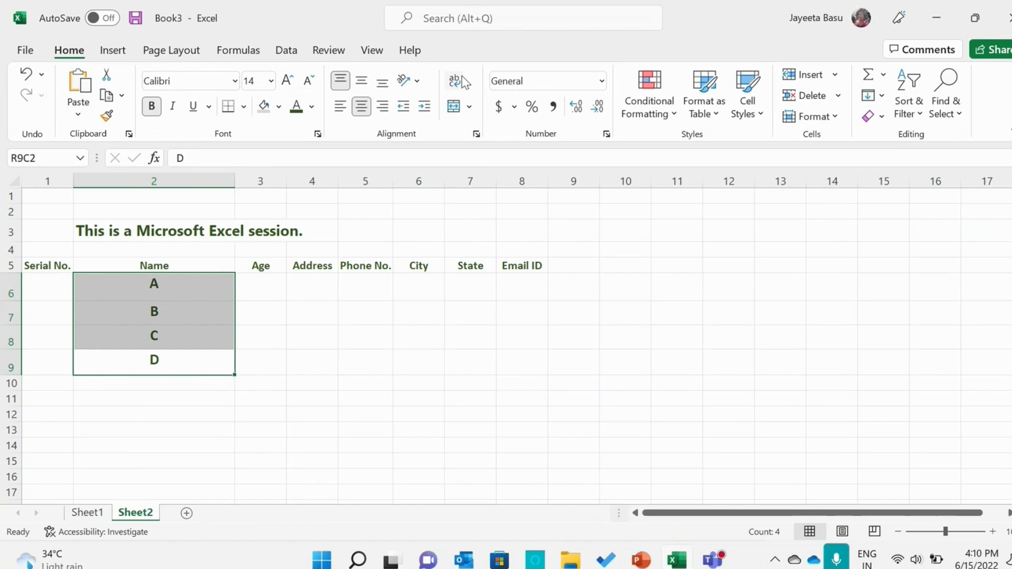
# Review the text orientation options and the cell alignment settings for the entries A to D
pyautogui.click(412, 83)
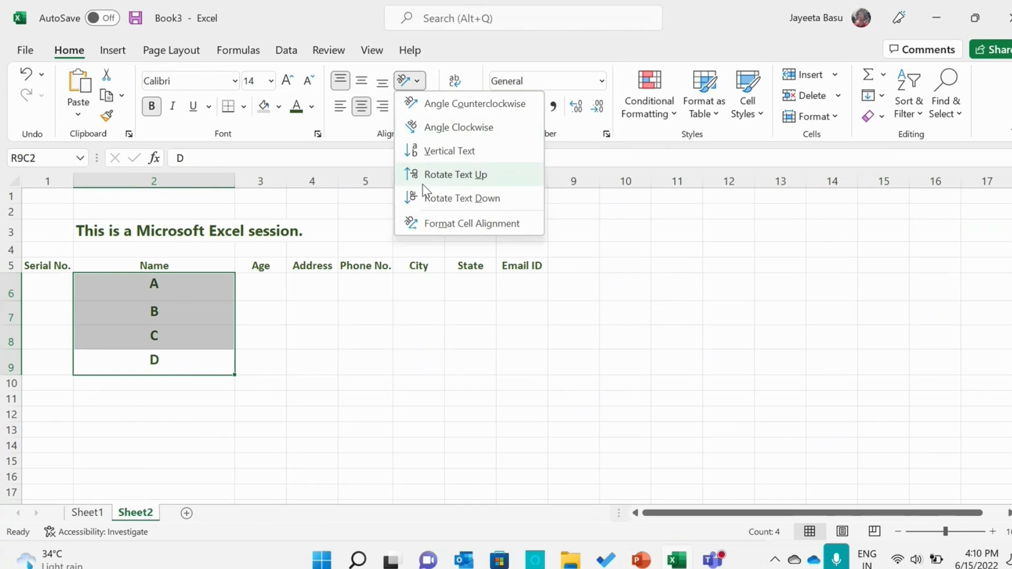
pyautogui.click(423, 225)
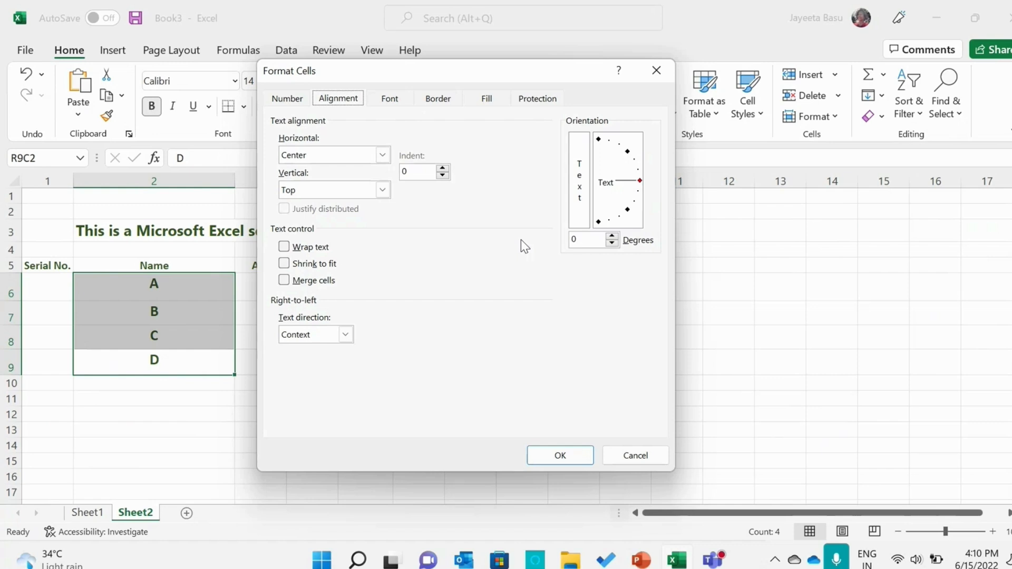
pyautogui.click(536, 456)
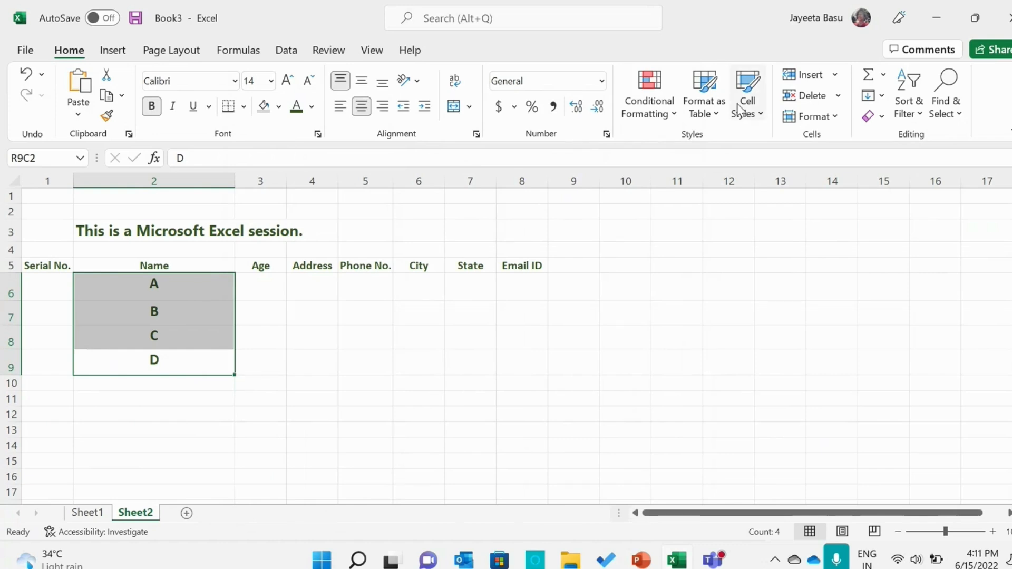
# Create a new cell style from the formatting of entries A to D, reviewing its font, border, fill, protection and number settings
pyautogui.click(743, 108)
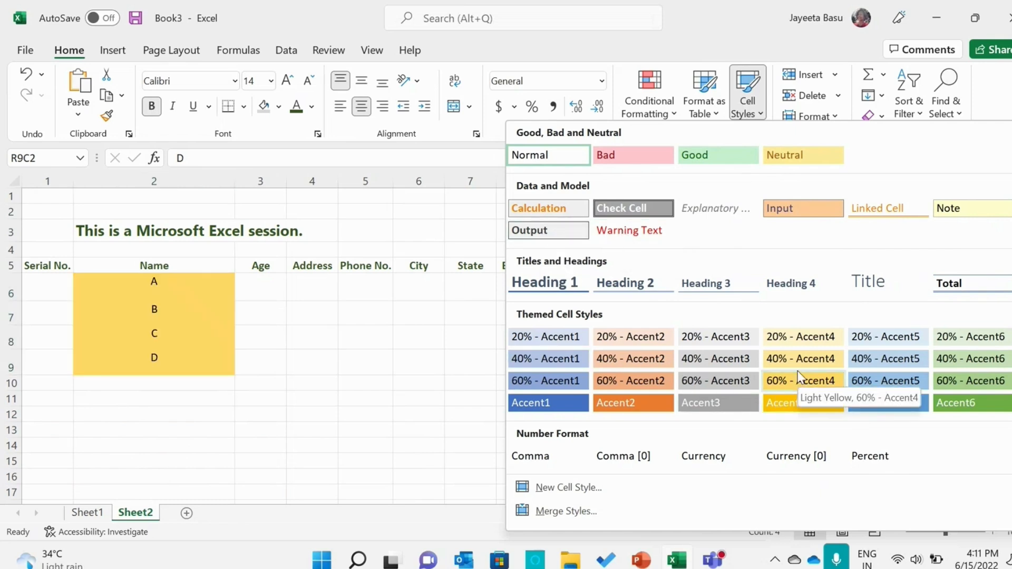
pyautogui.click(623, 492)
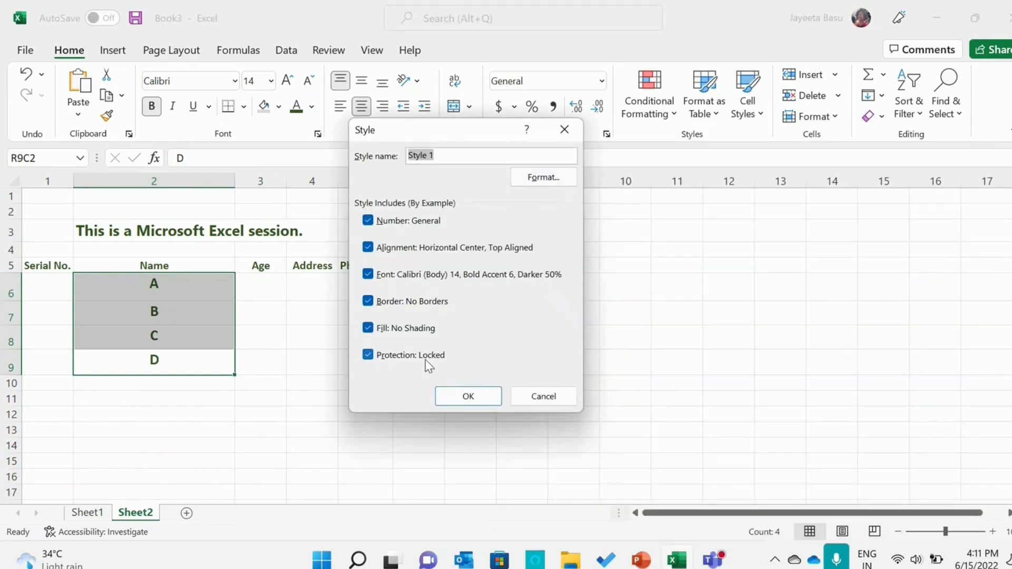
pyautogui.click(529, 178)
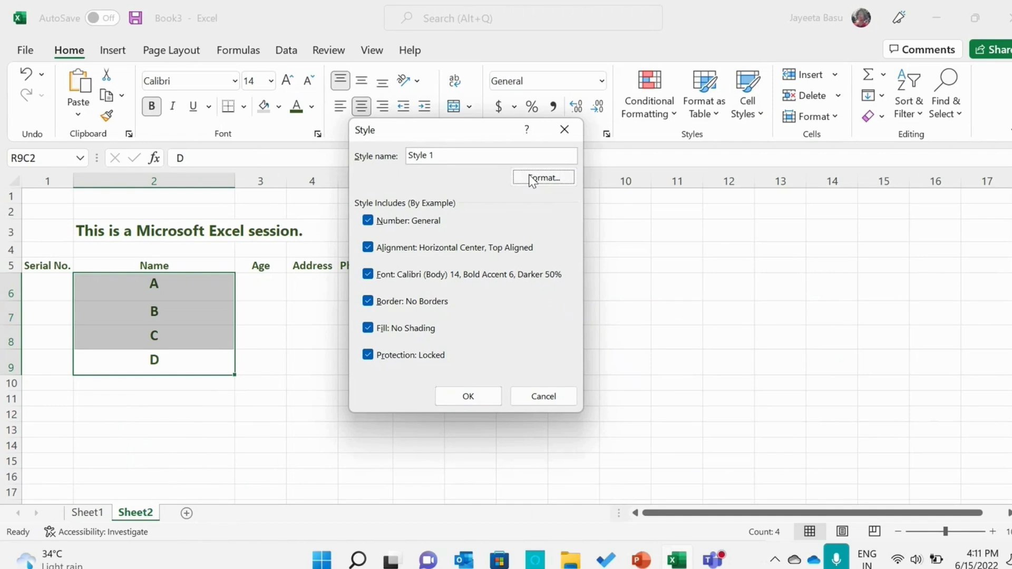
pyautogui.click(389, 100)
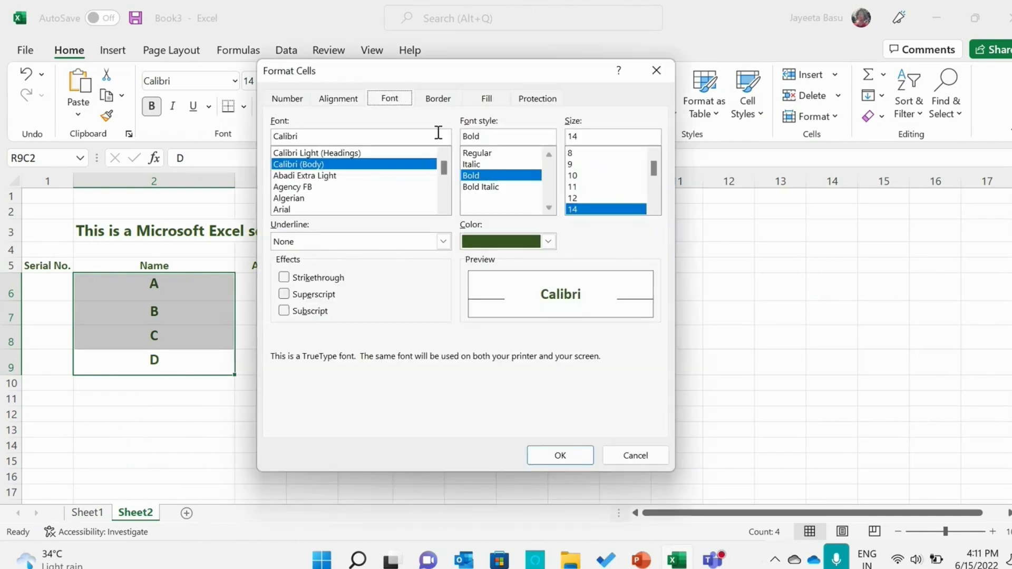
pyautogui.click(457, 102)
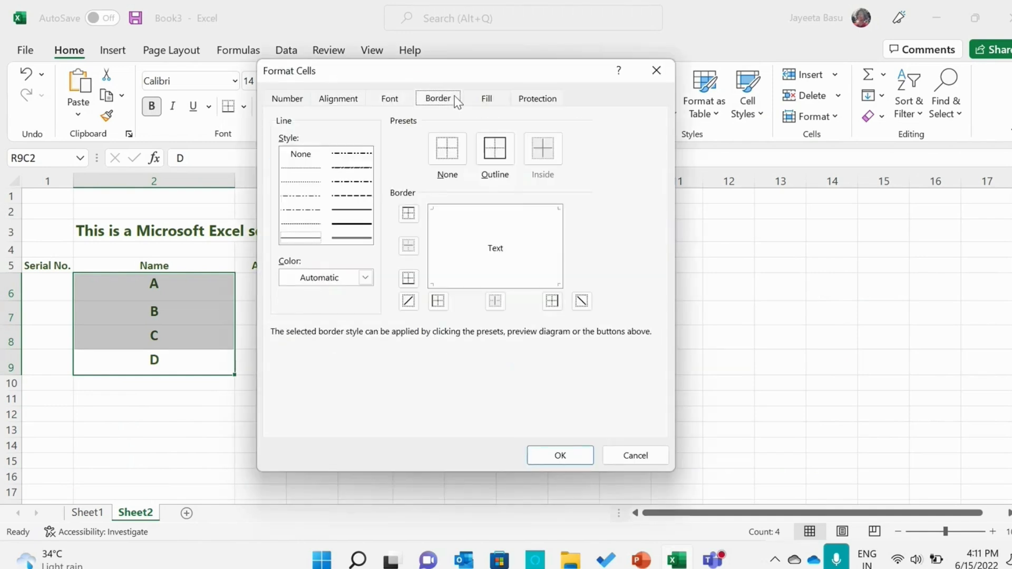
pyautogui.click(470, 105)
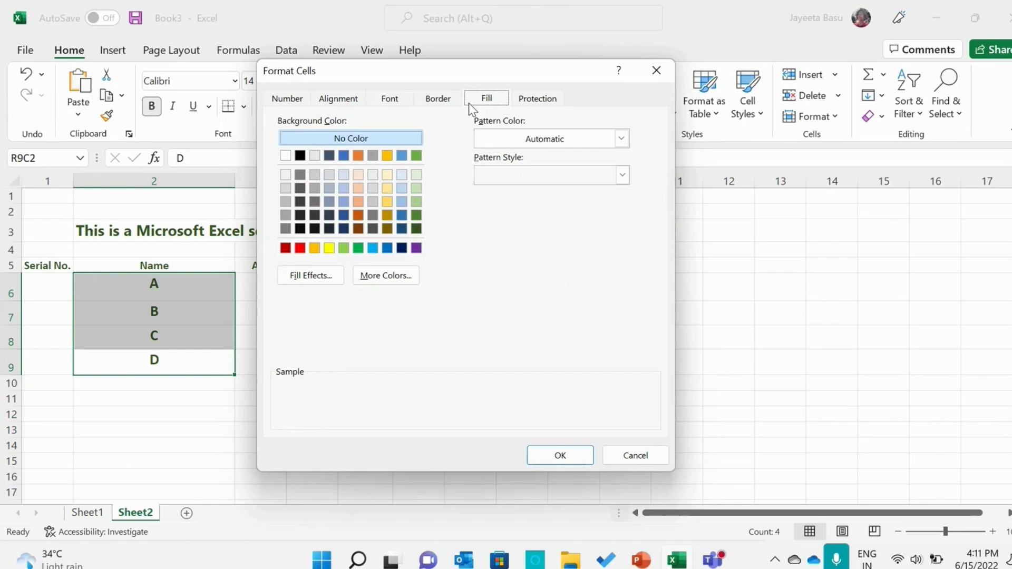
pyautogui.click(515, 103)
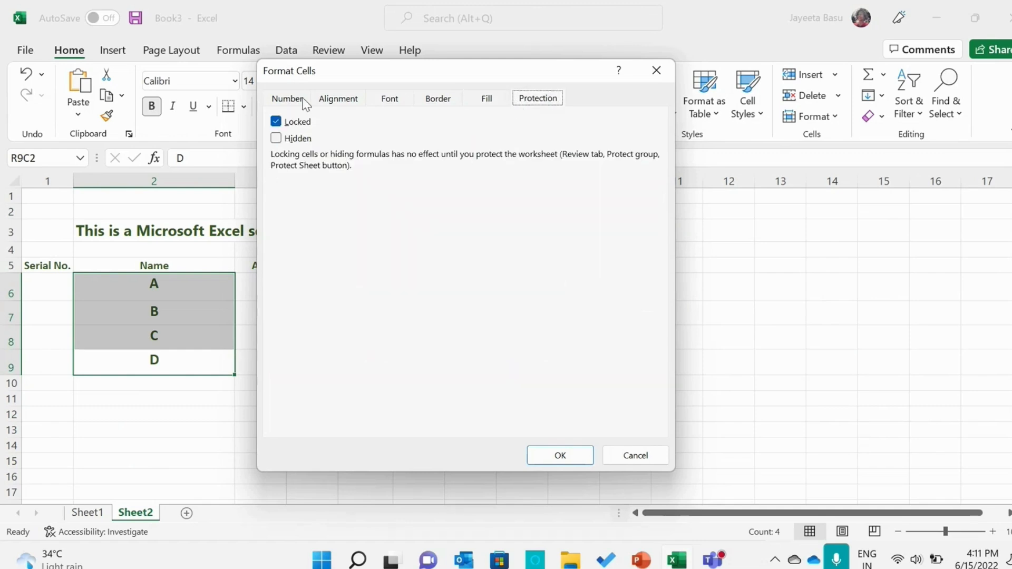
pyautogui.click(304, 101)
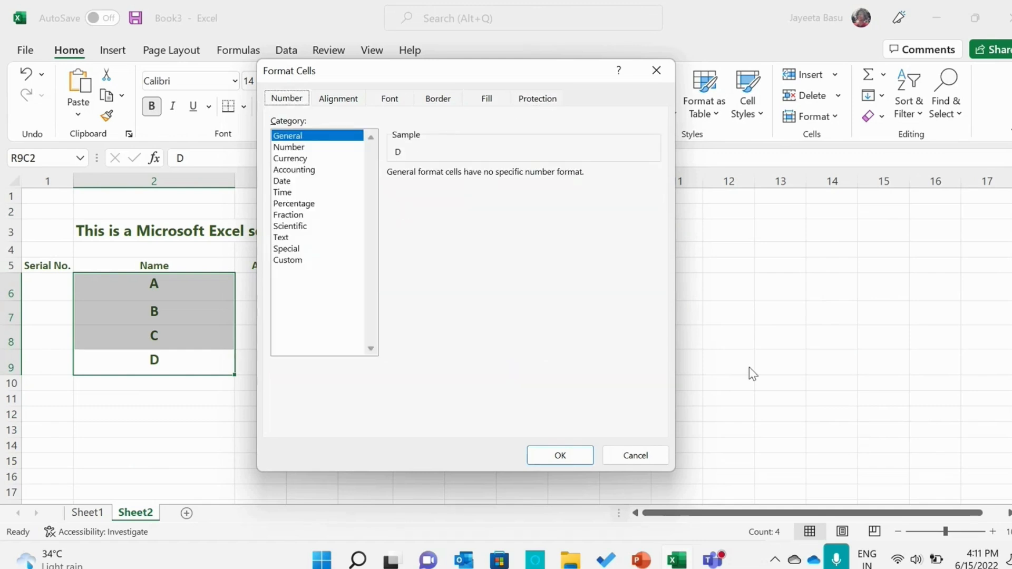
pyautogui.click(560, 456)
pyautogui.click(467, 398)
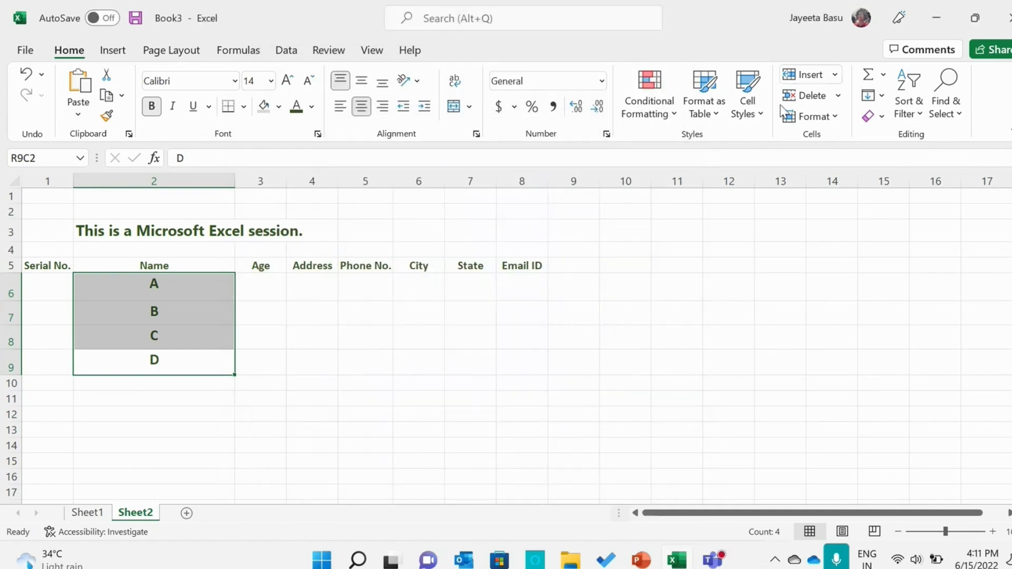
# Apply the grey 60% - Accent3 cell style to the Name entries A to D and check the styled cells
pyautogui.click(747, 100)
pyautogui.click(718, 433)
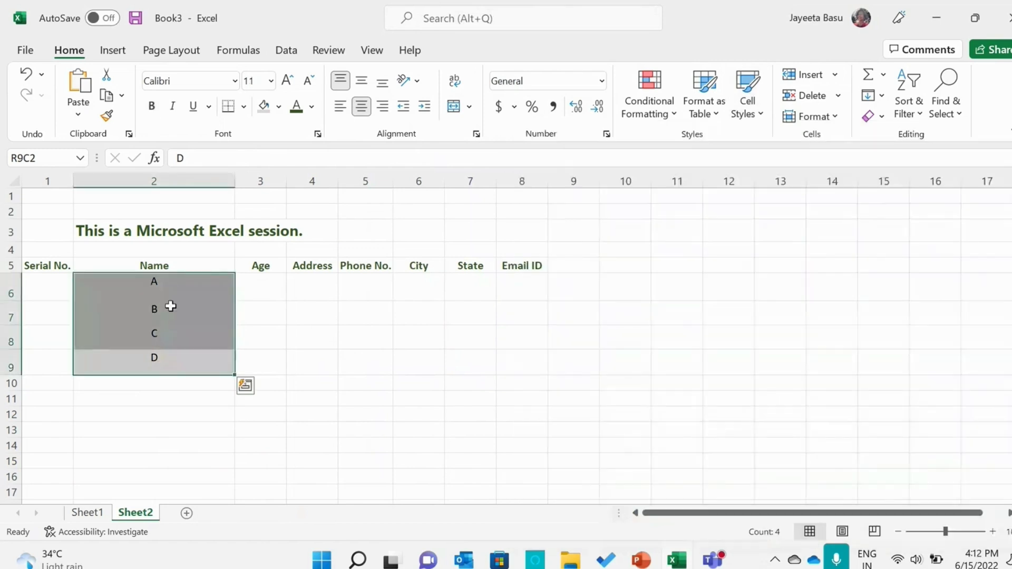
pyautogui.click(171, 306)
pyautogui.click(310, 312)
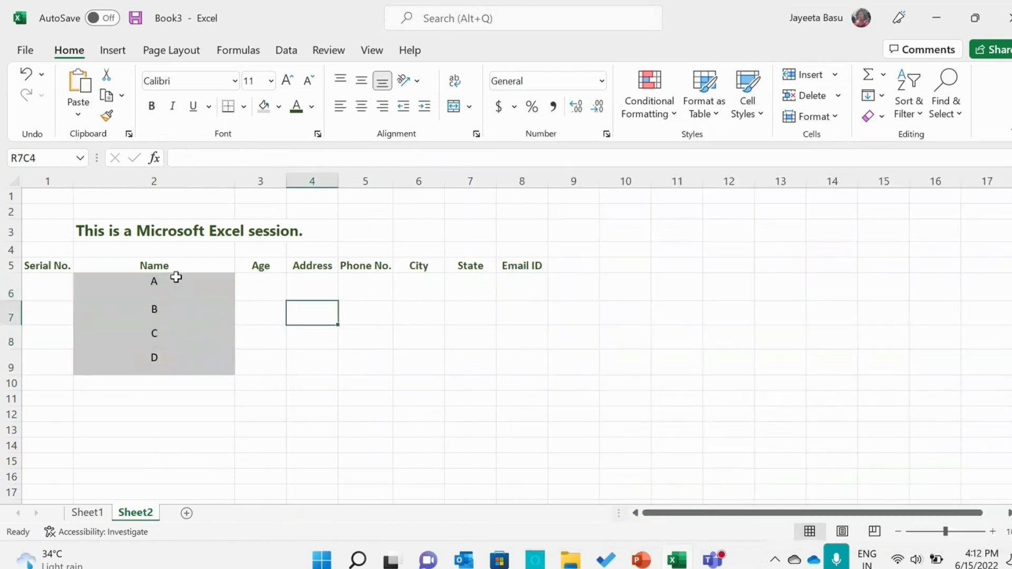
pyautogui.click(127, 282)
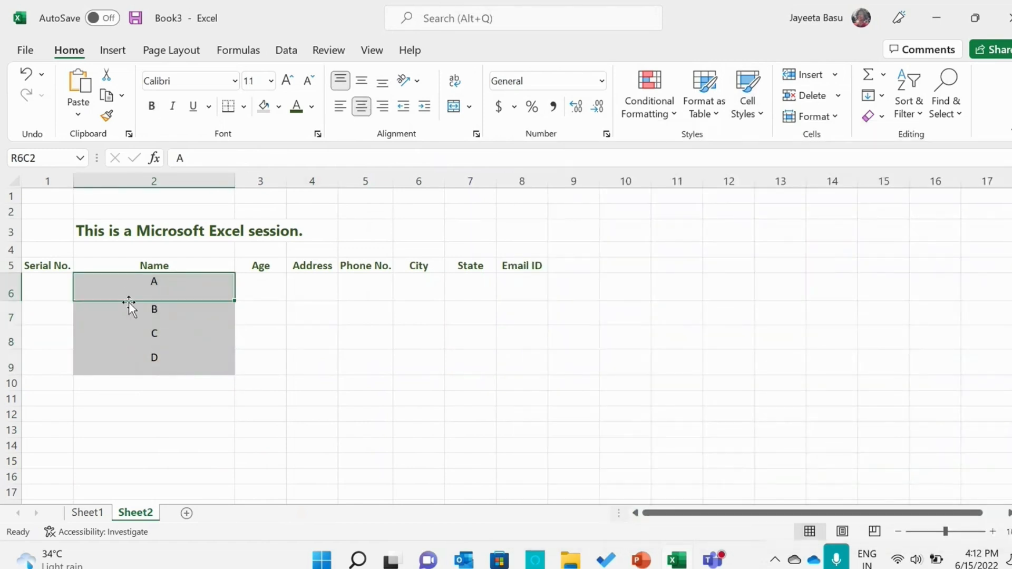
pyautogui.click(132, 315)
pyautogui.click(135, 338)
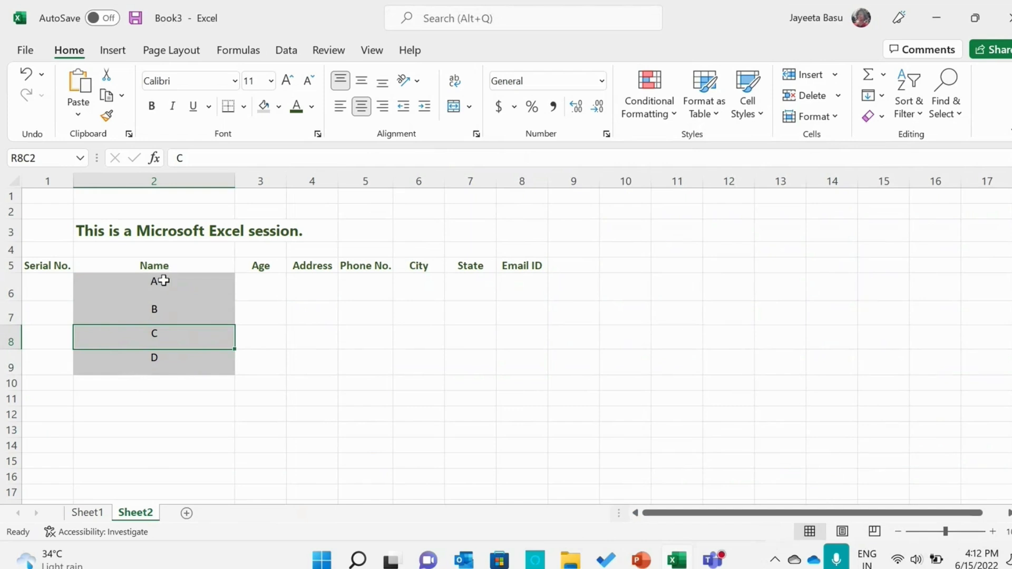
# Add All Borders to entry A and then to the whole range of Name entries A to D
pyautogui.click(162, 278)
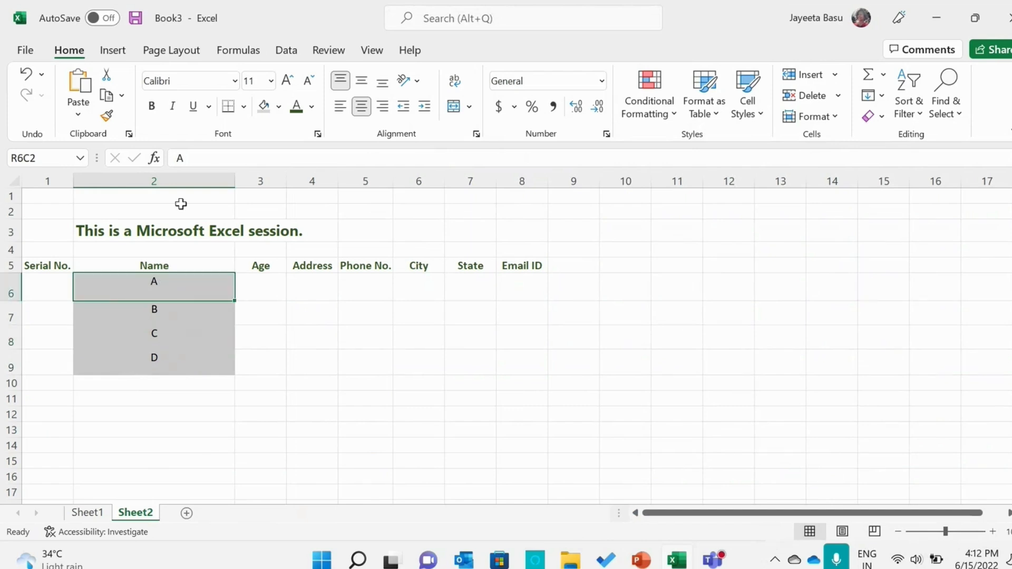
pyautogui.click(244, 107)
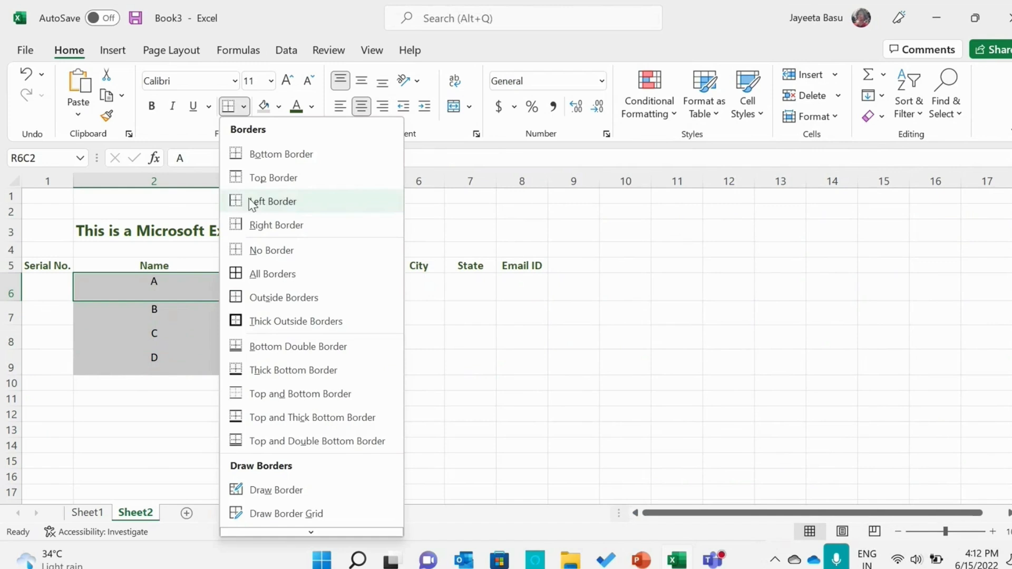
pyautogui.click(255, 271)
pyautogui.click(276, 306)
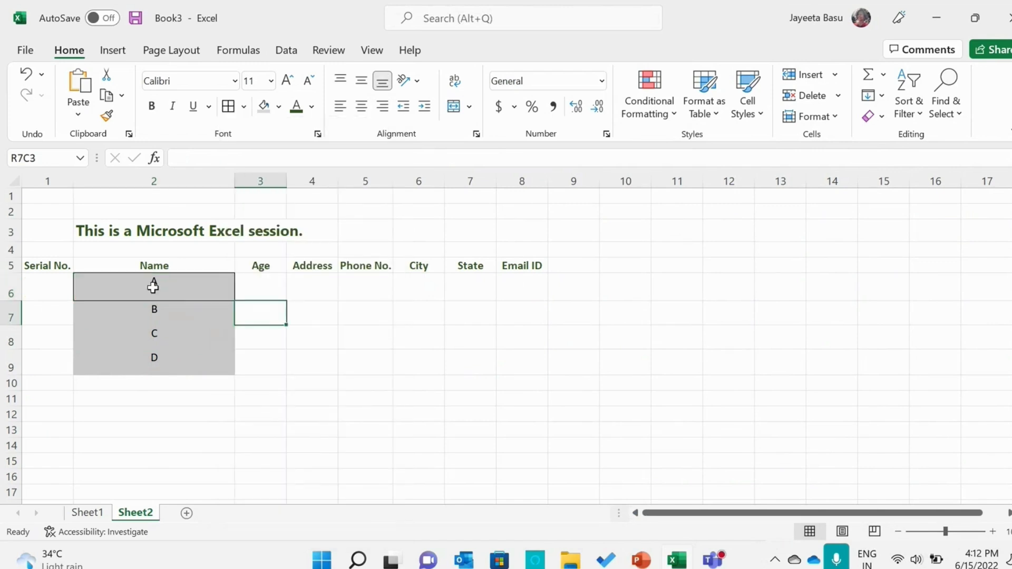
pyautogui.moveTo(151, 285); pyautogui.dragTo(149, 364)
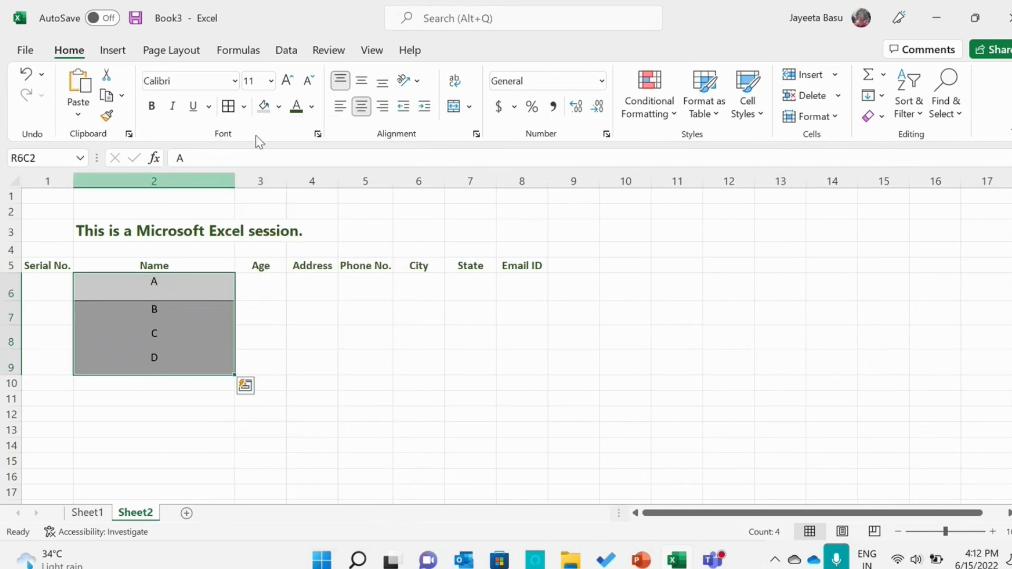
pyautogui.click(229, 108)
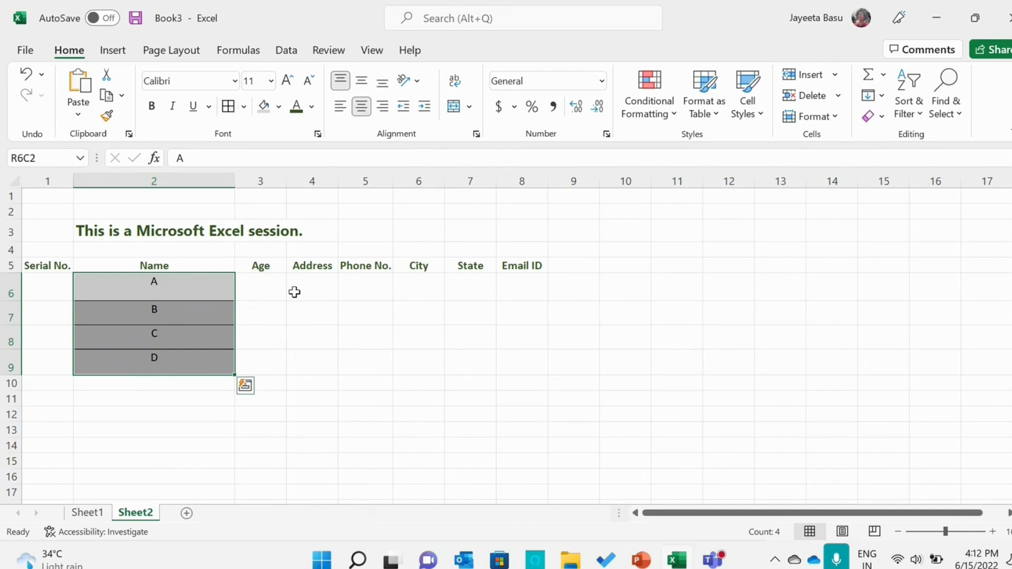
pyautogui.click(300, 319)
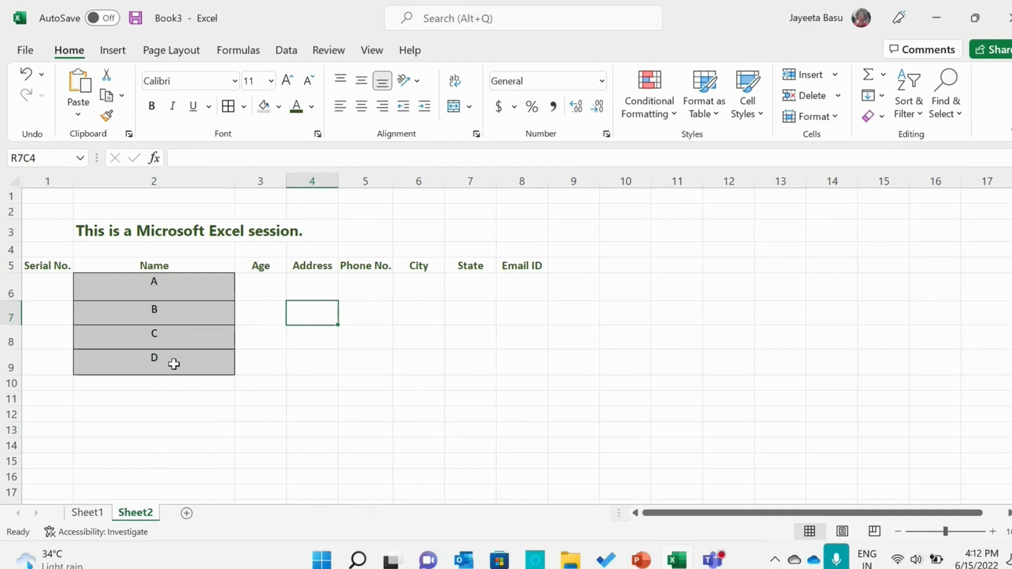
pyautogui.click(266, 287)
pyautogui.click(301, 295)
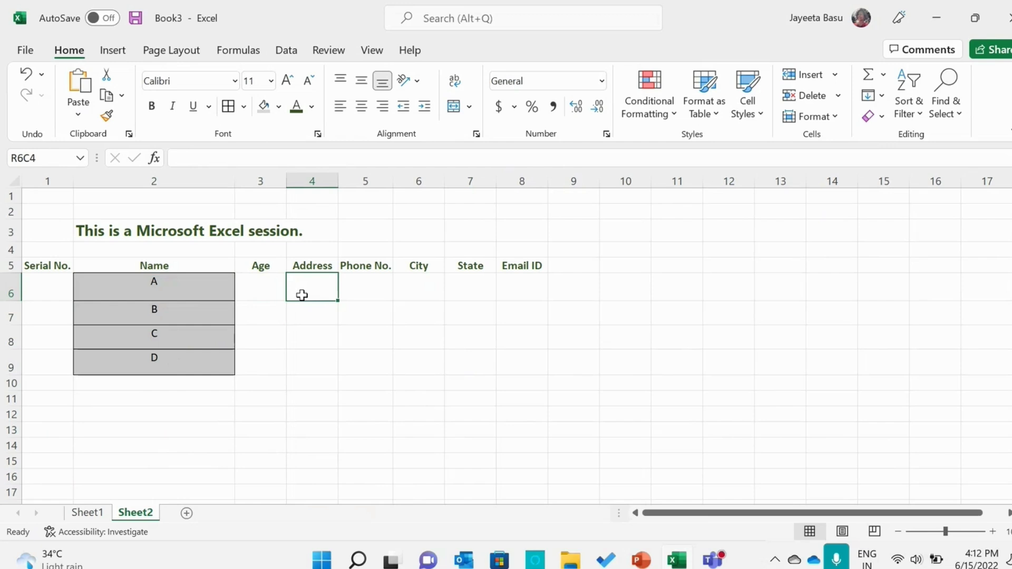
pyautogui.click(360, 294)
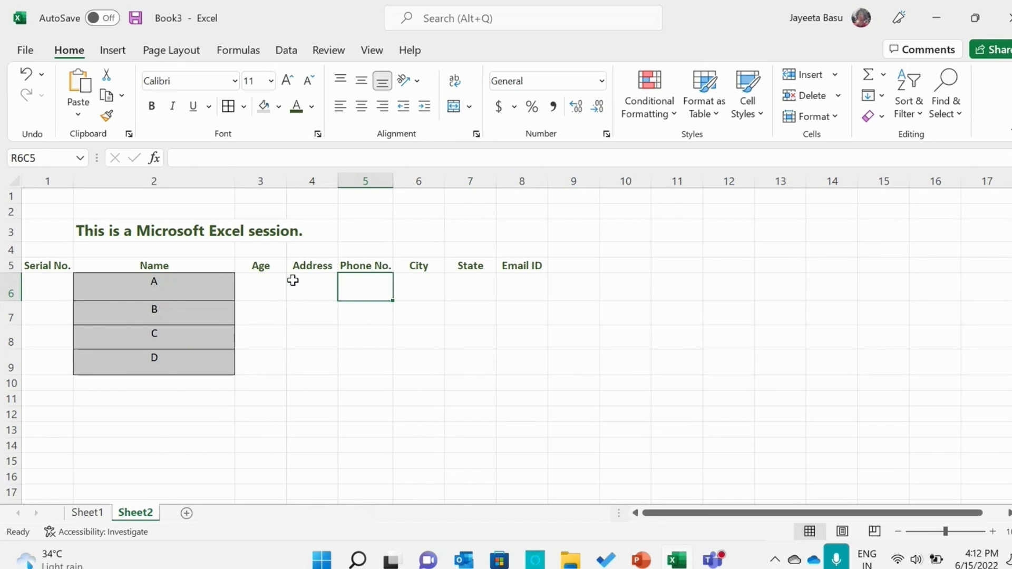
pyautogui.click(651, 561)
pyautogui.click(649, 563)
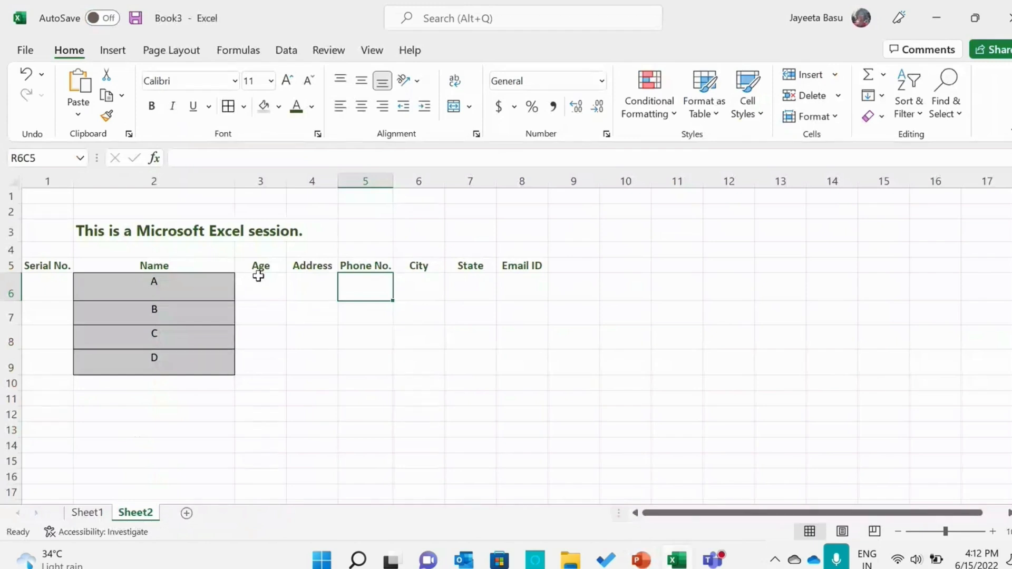
# Apply the yellow 40% - Accent4 cell style to the Age, Address and Phone No. headers
pyautogui.moveTo(262, 266); pyautogui.dragTo(353, 271)
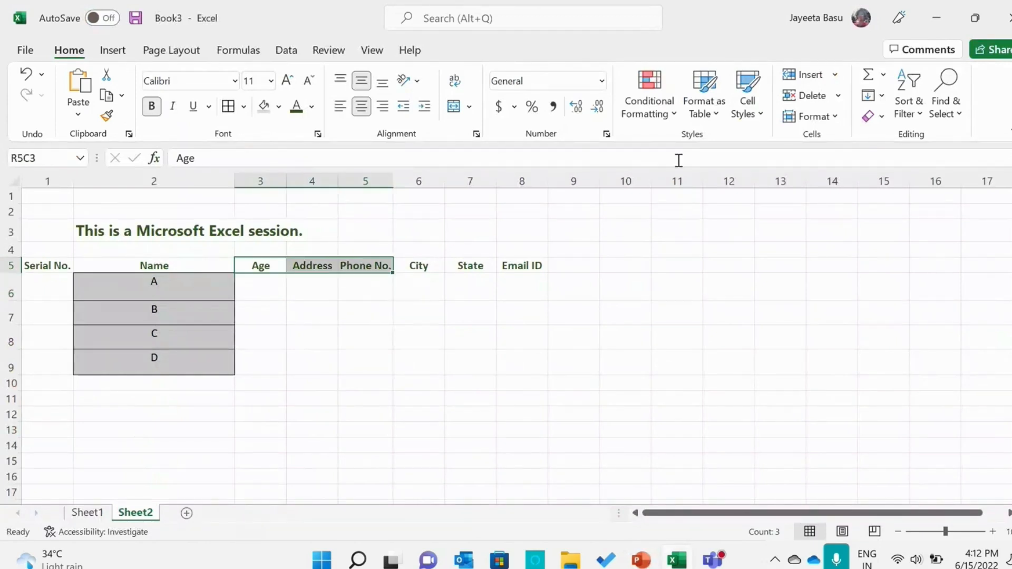
pyautogui.click(759, 114)
pyautogui.click(777, 409)
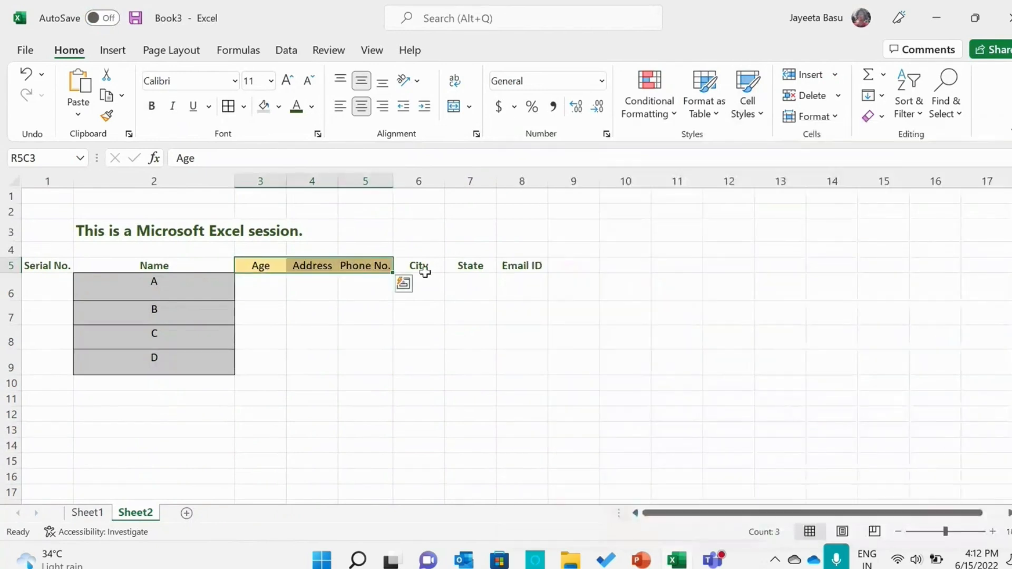
# Apply a blue Accent5 themed cell style to the City, State and Email ID headers
pyautogui.moveTo(428, 268); pyautogui.dragTo(533, 265)
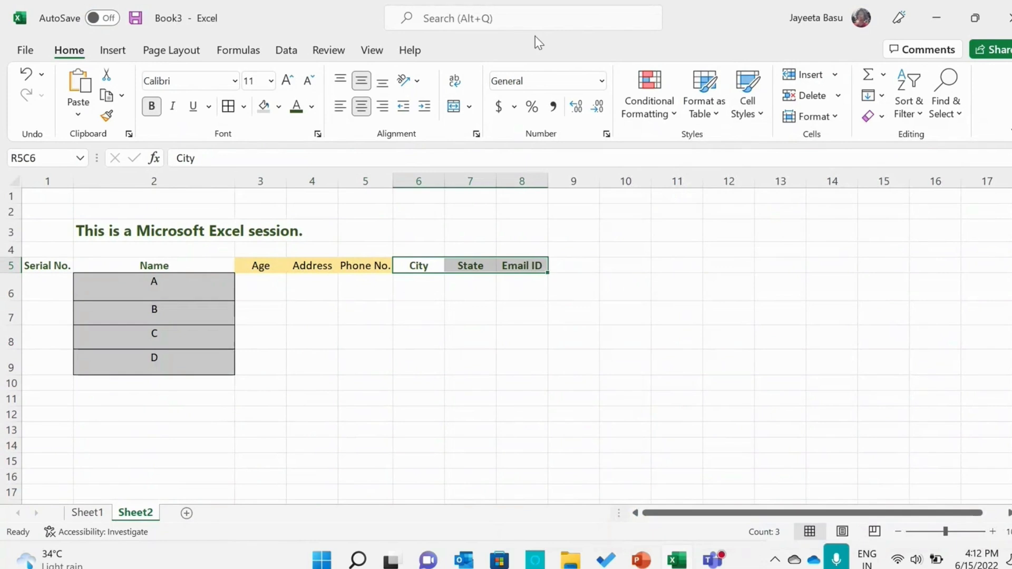
pyautogui.click(749, 103)
pyautogui.click(655, 199)
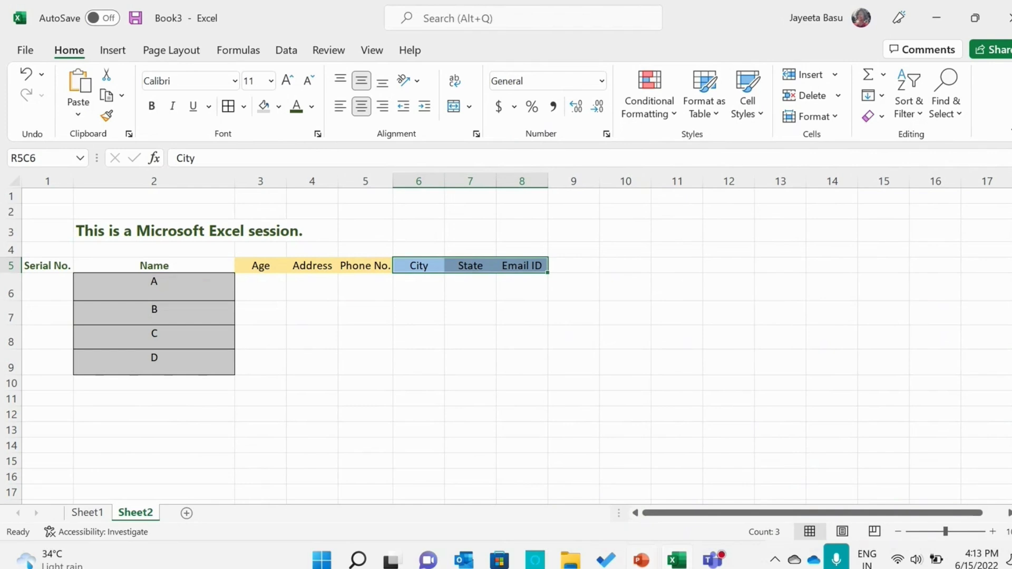
# Switch to the PowerPoint presentation, show the Wrapping Text slide in the slide show, and return to the Excel workbook
pyautogui.click(642, 561)
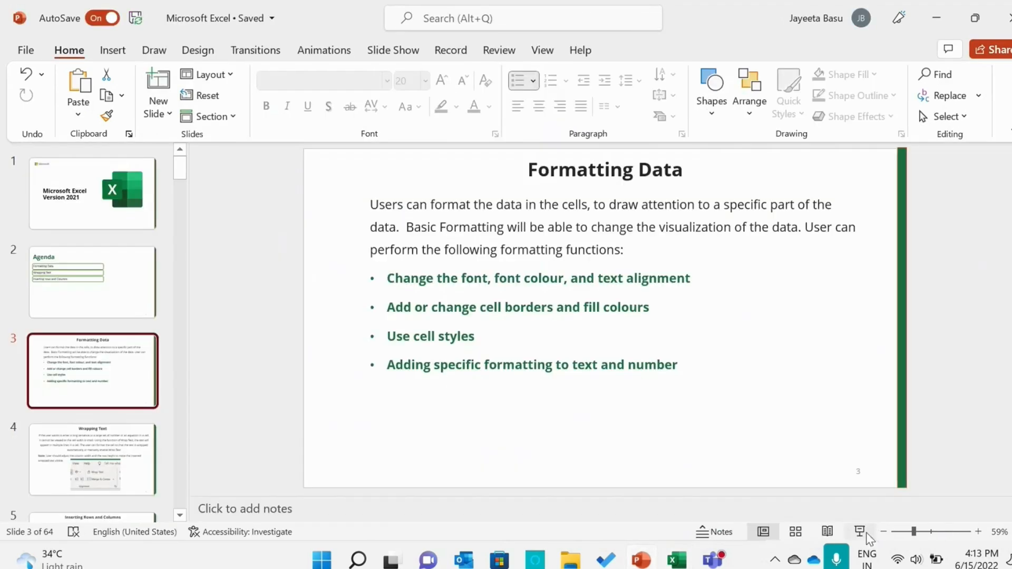
pyautogui.click(861, 531)
pyautogui.press('Right')
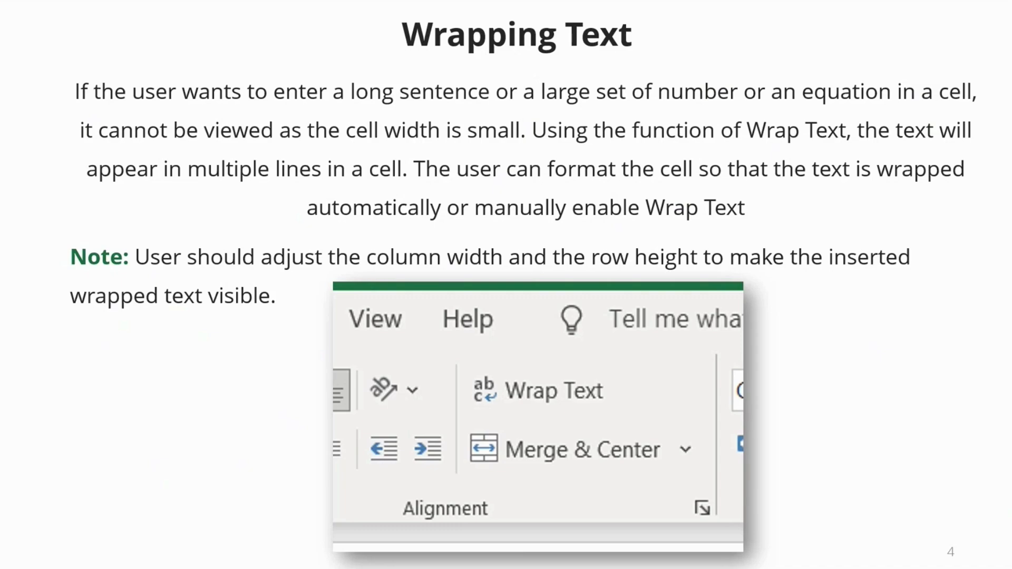
pyautogui.press('Escape')
pyautogui.click(676, 559)
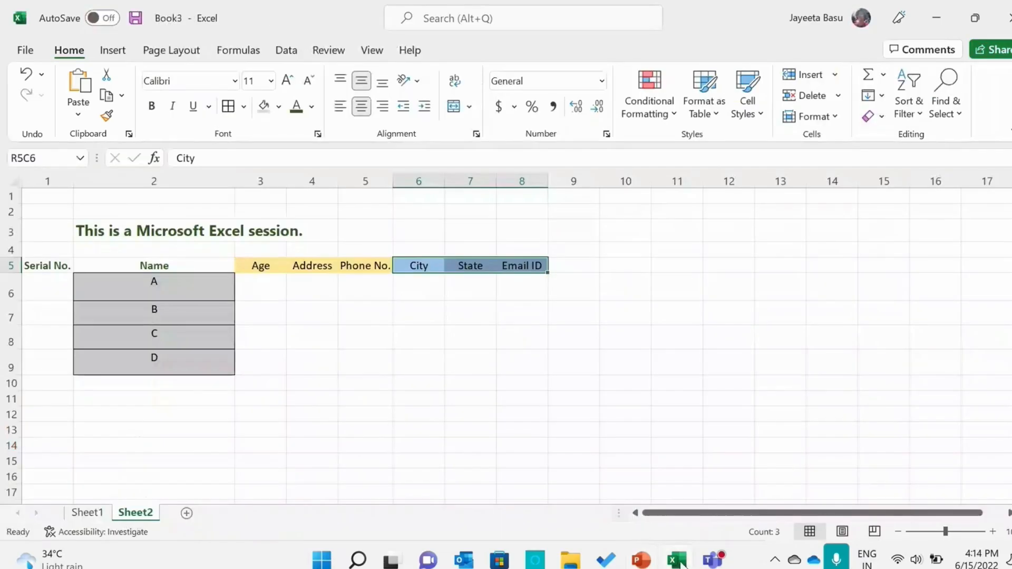
# Enter the text "Today is the session" in the cell at row 12, column 4
pyautogui.click(324, 412)
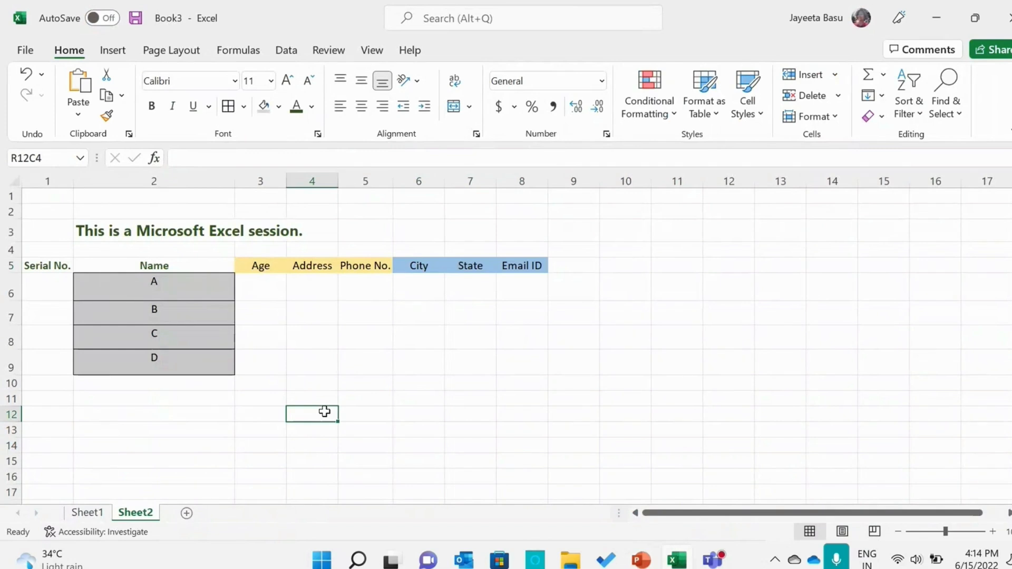
pyautogui.press('capslock')
pyautogui.write('T')
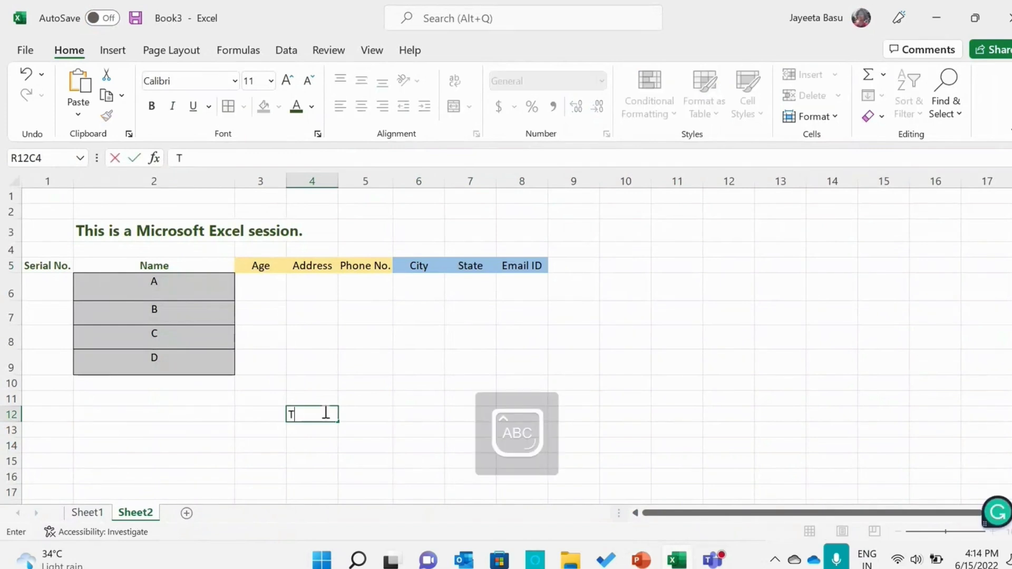
pyautogui.press('capslock')
pyautogui.write('oday')
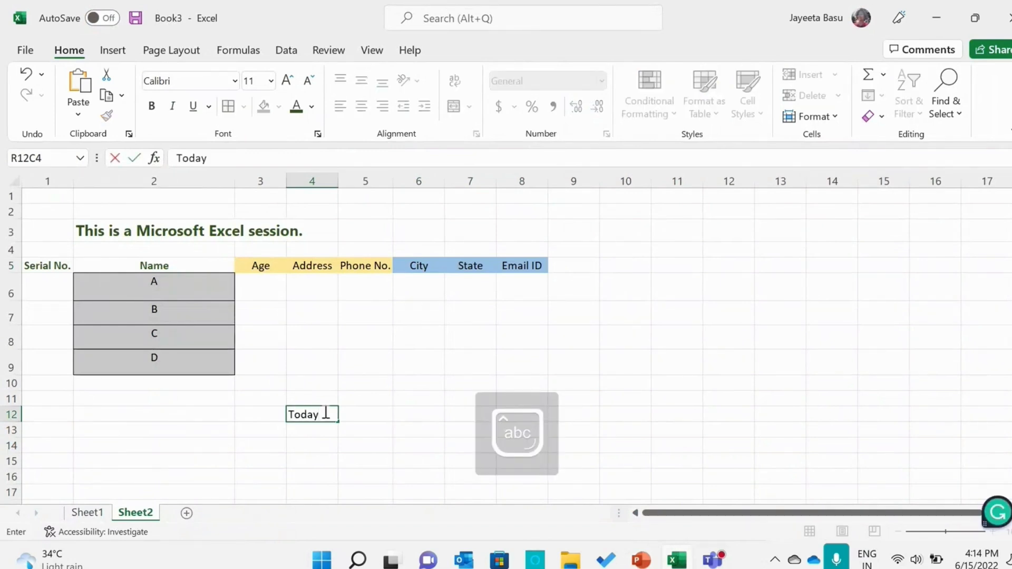
pyautogui.write(' is te')
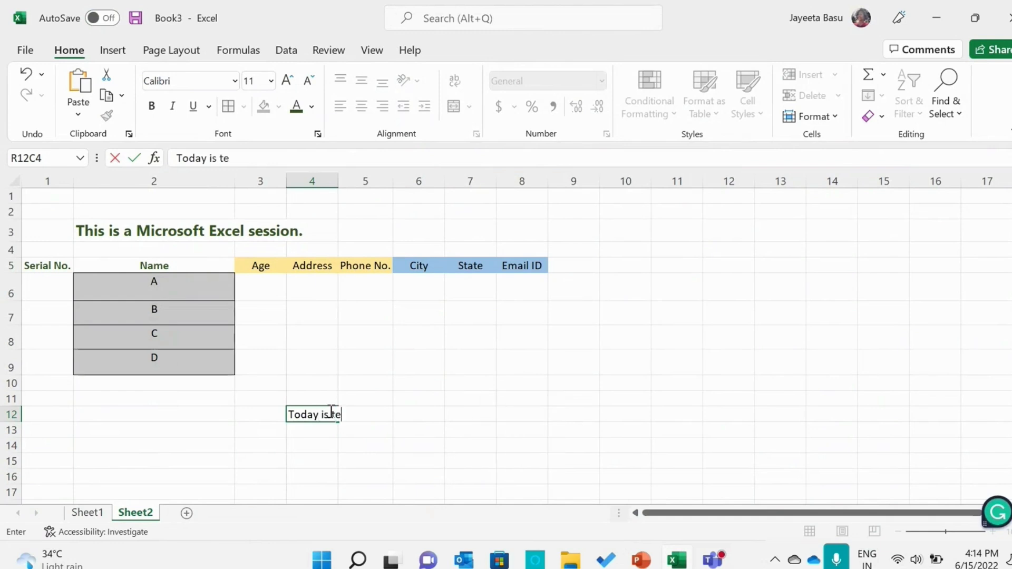
pyautogui.press('BackSpace')
pyautogui.write('he sessio')
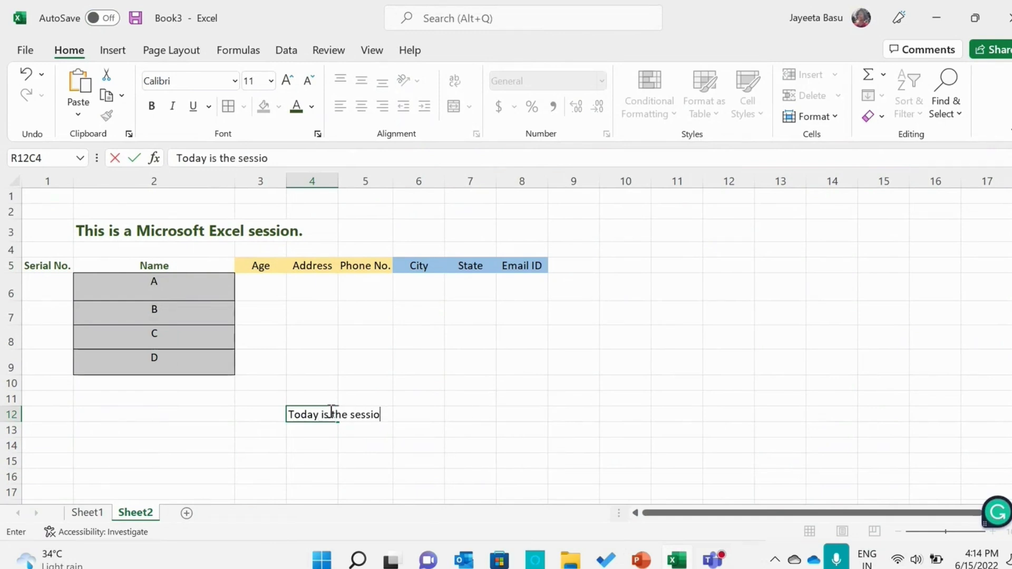
pyautogui.write('n')
pyautogui.click(431, 435)
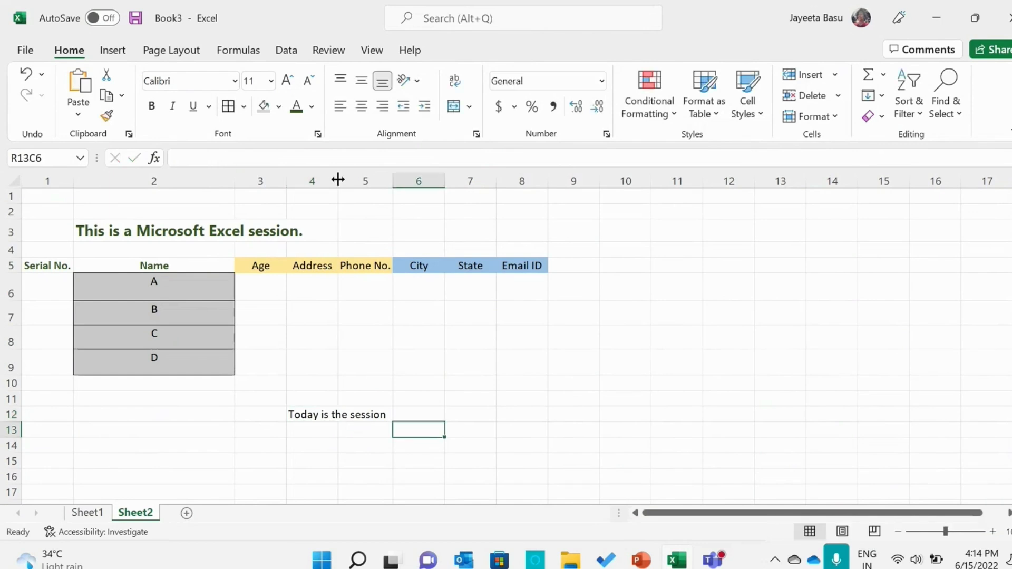
# Widen column 4 to fit the text "Today is the session", and narrow it again so the text overflows the cell
pyautogui.moveTo(337, 179); pyautogui.dragTo(390, 199)
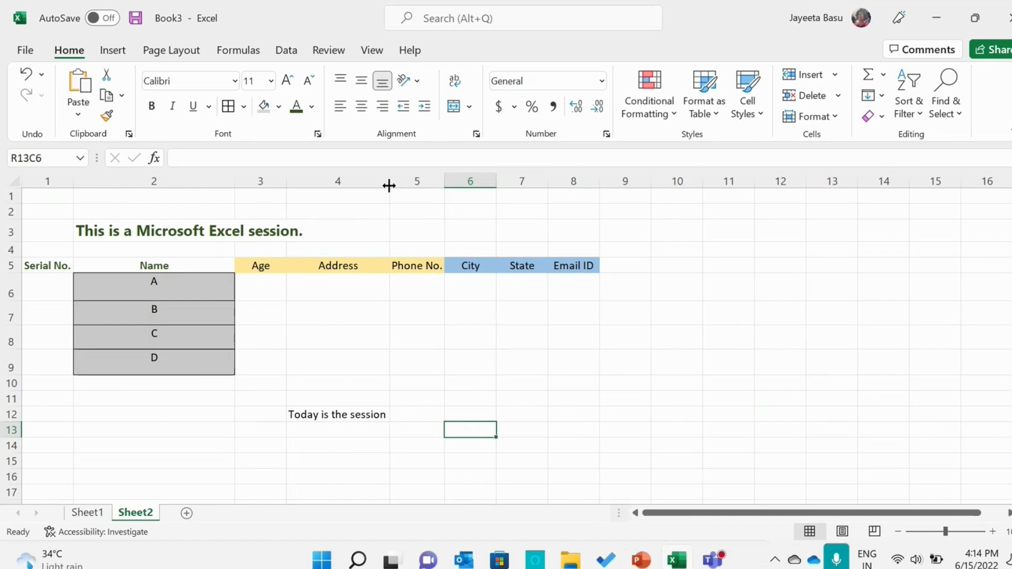
pyautogui.click(342, 419)
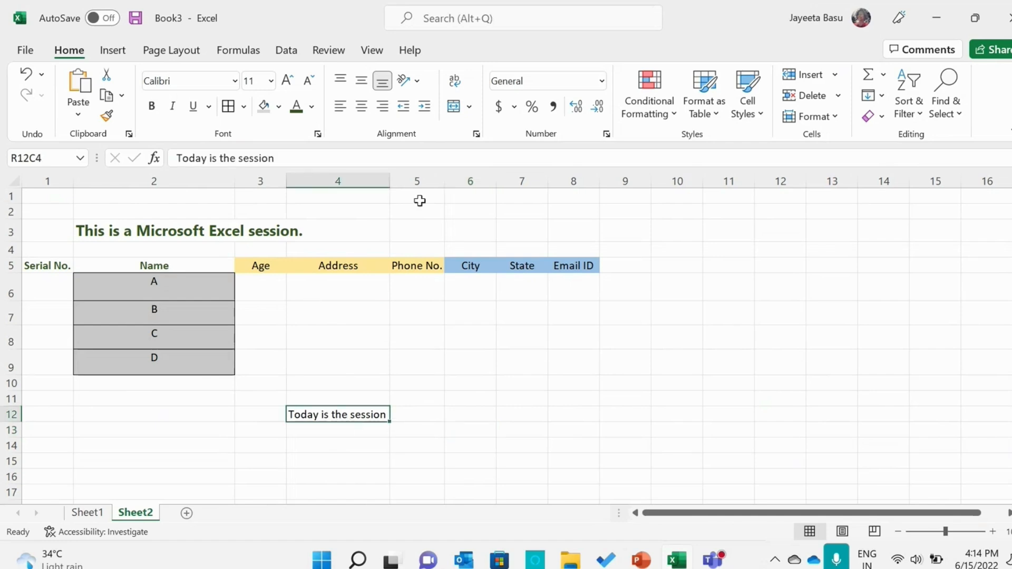
pyautogui.moveTo(390, 183); pyautogui.dragTo(370, 188)
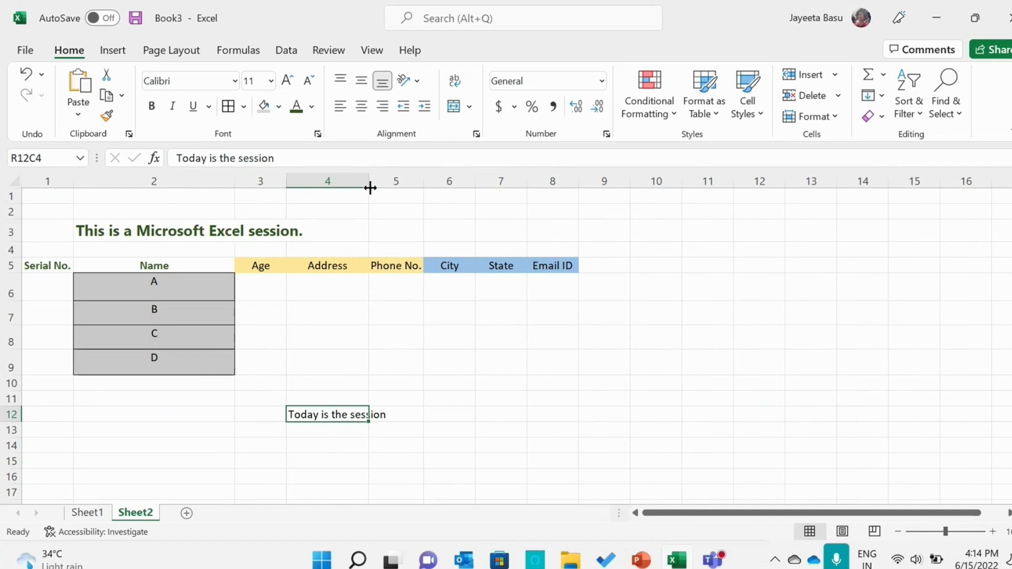
pyautogui.moveTo(370, 188); pyautogui.dragTo(344, 190)
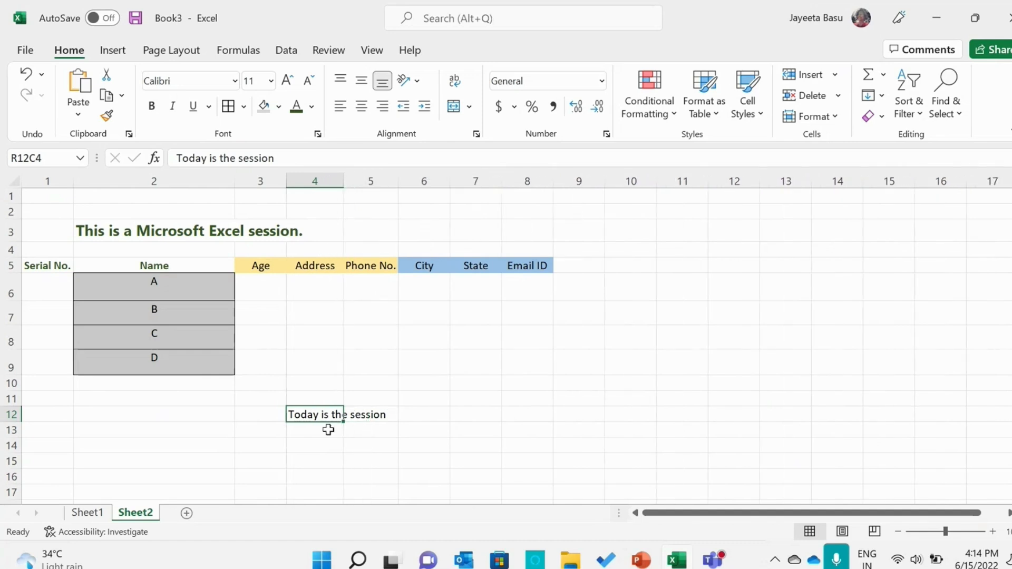
# Wrap the "Today is the session" text and widen column 4 slightly so it reads on two lines
pyautogui.click(460, 81)
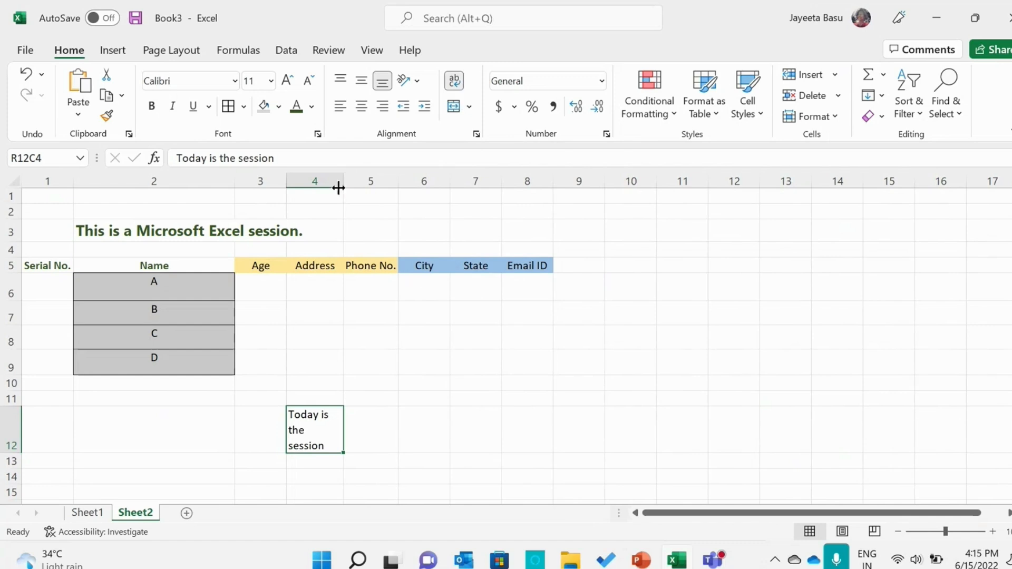
pyautogui.moveTo(344, 180); pyautogui.dragTo(348, 181)
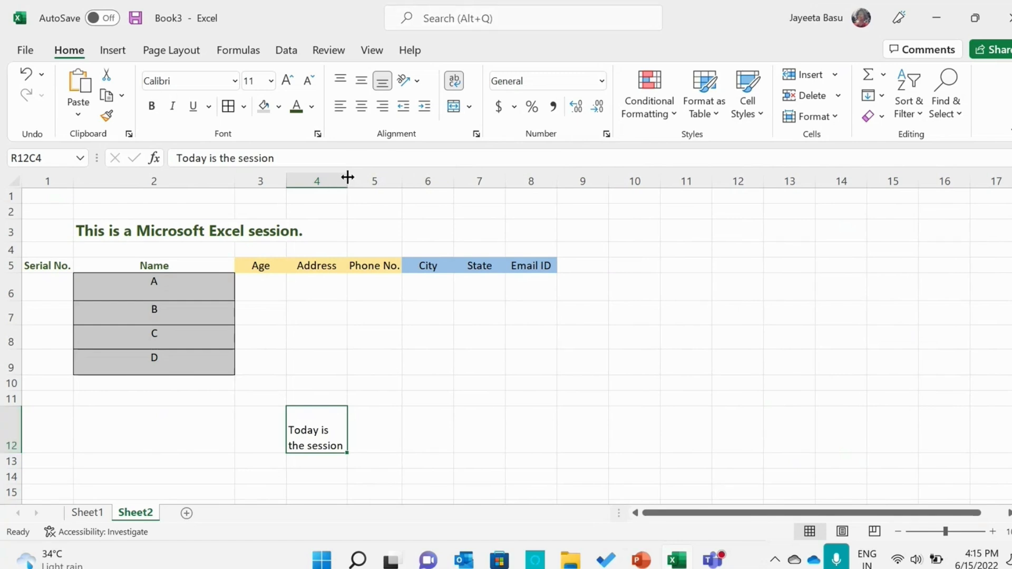
pyautogui.moveTo(348, 177); pyautogui.dragTo(356, 178)
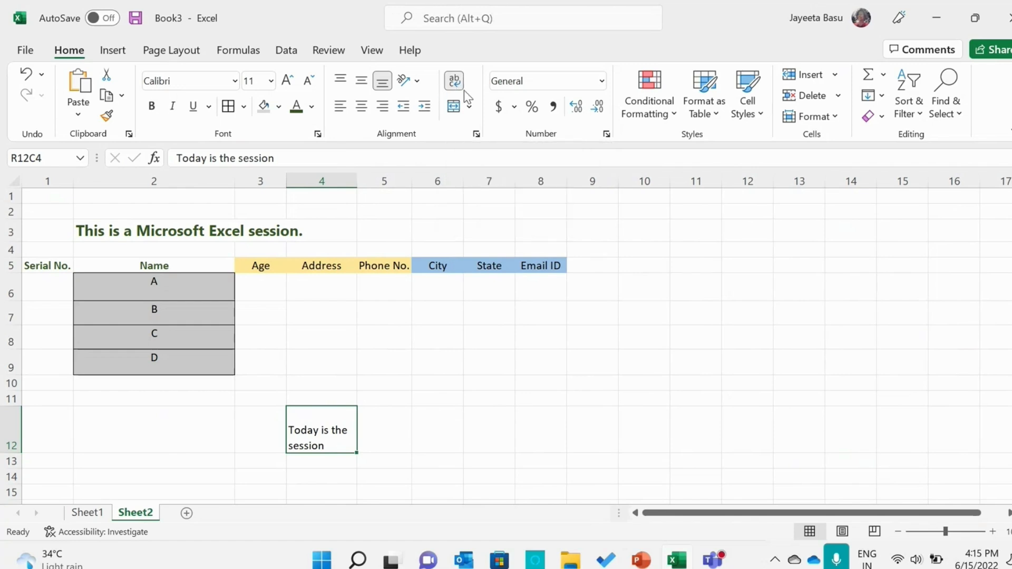
# Try middle and top vertical alignment on the wrapped "Today is the session" cell, and return it to bottom alignment
pyautogui.click(363, 84)
pyautogui.click(340, 81)
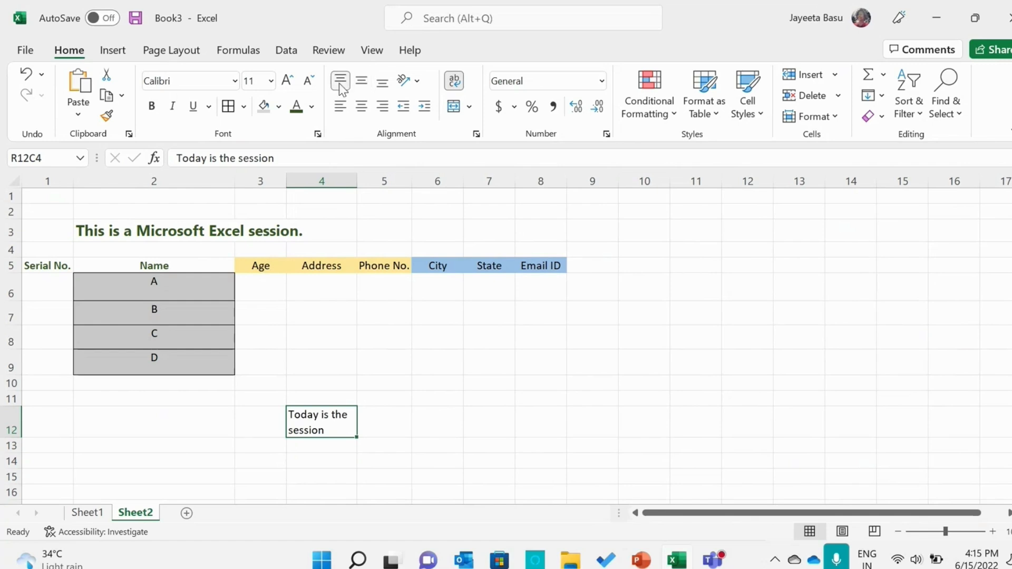
pyautogui.click(389, 86)
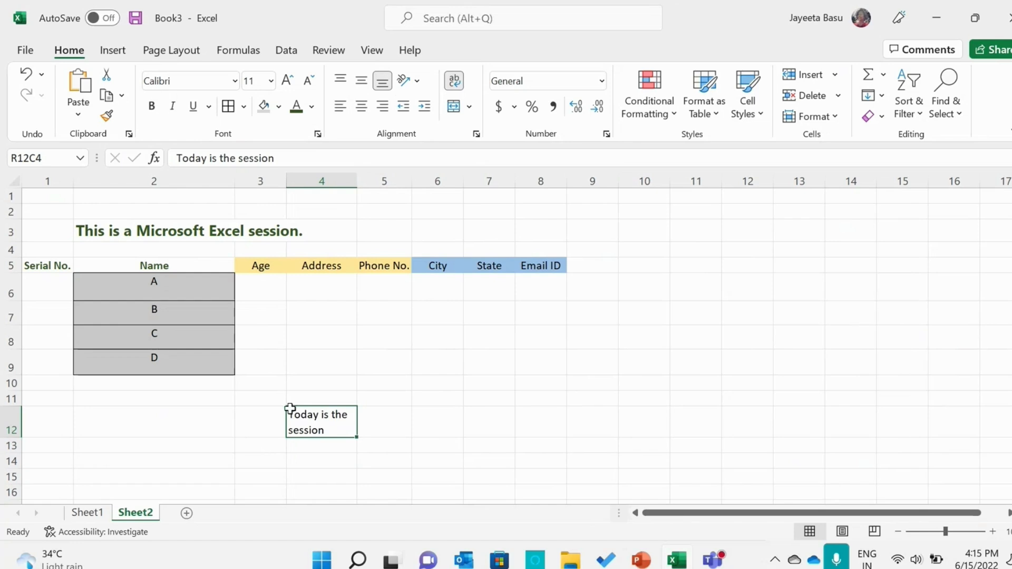
pyautogui.click(385, 427)
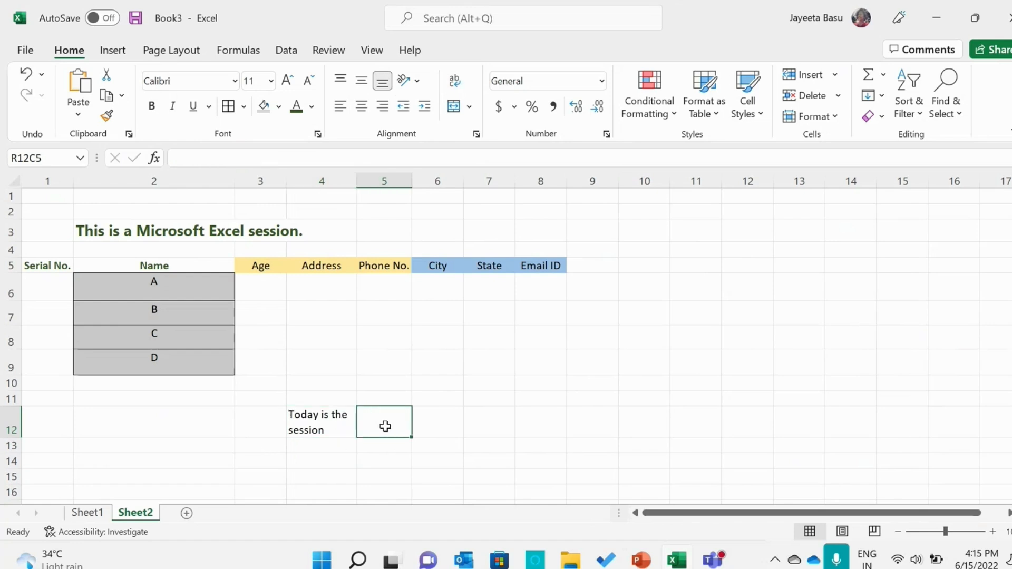
# Wrap the title "This is a Microsoft Excel session." within its cell, and turn the wrapping off again
pyautogui.click(190, 228)
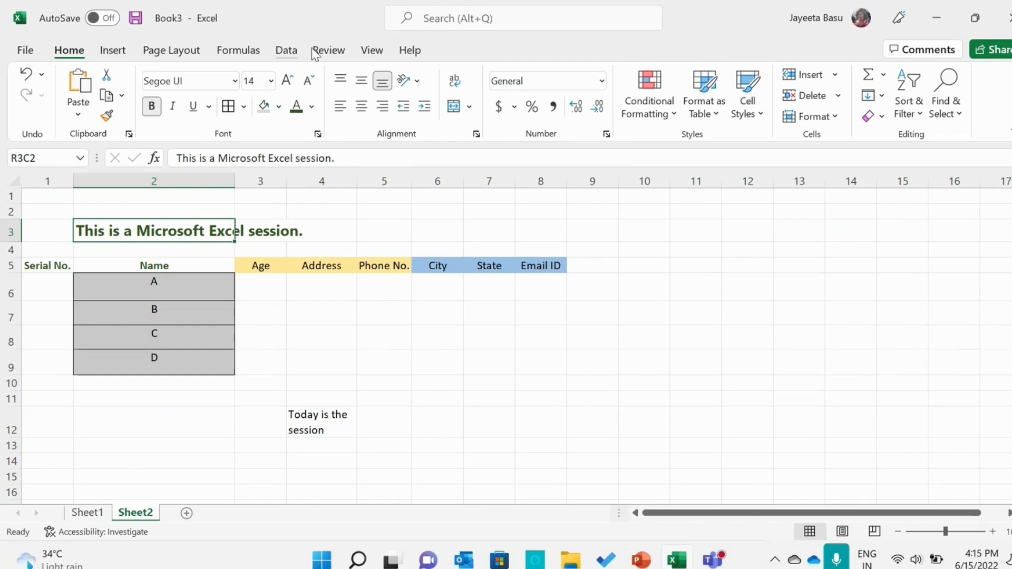
pyautogui.click(451, 83)
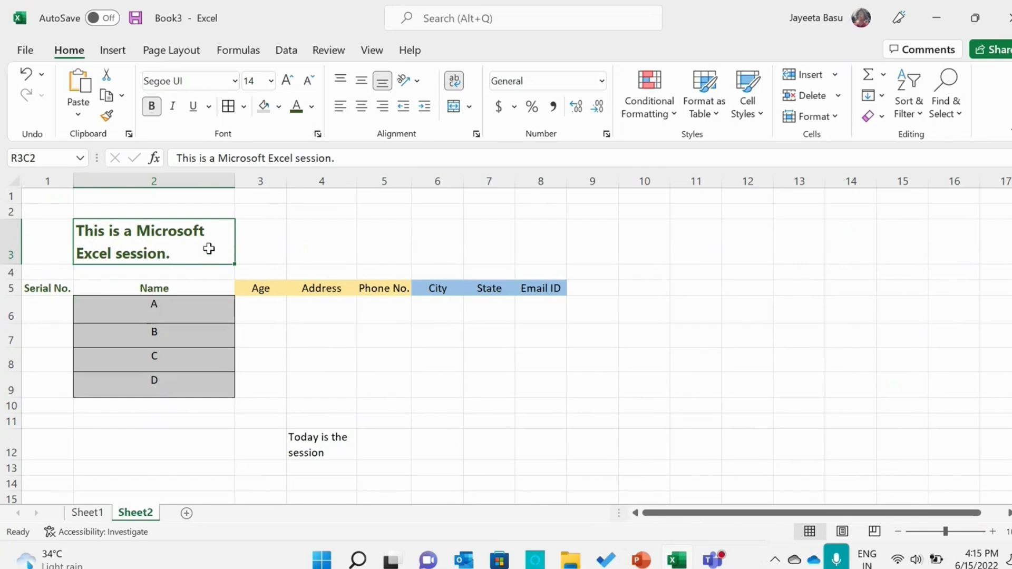
pyautogui.click(278, 254)
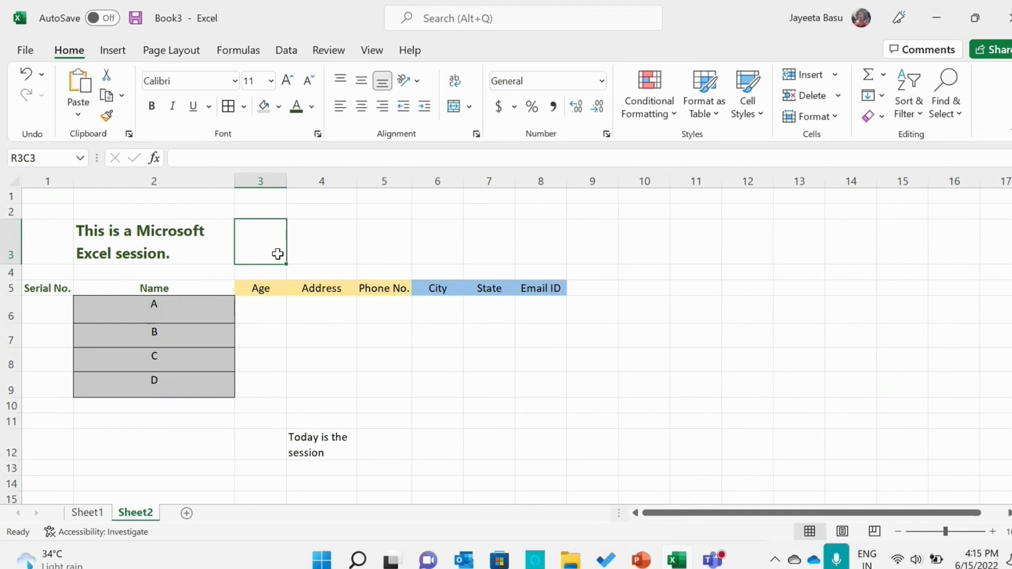
pyautogui.click(210, 239)
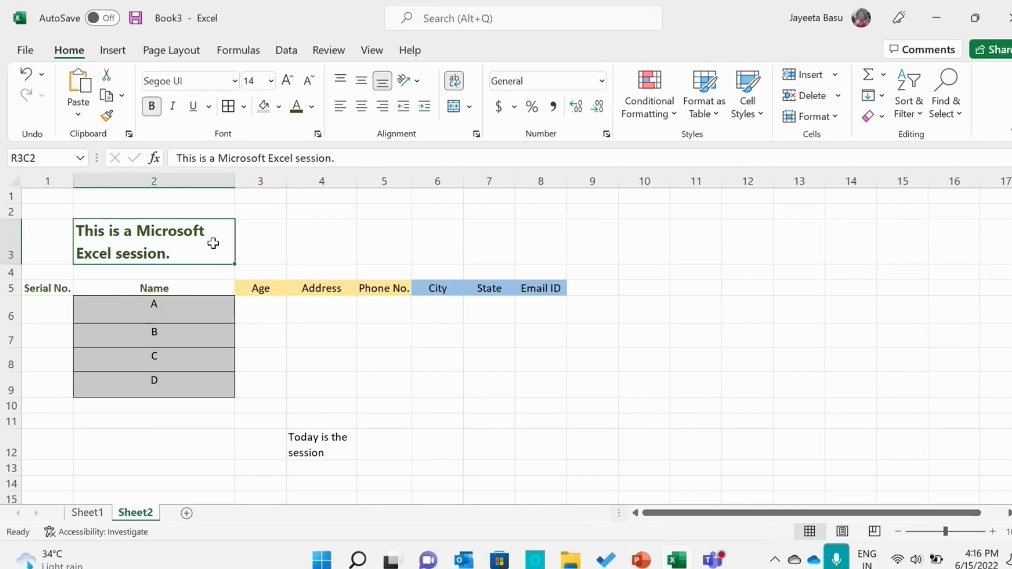
pyautogui.click(453, 85)
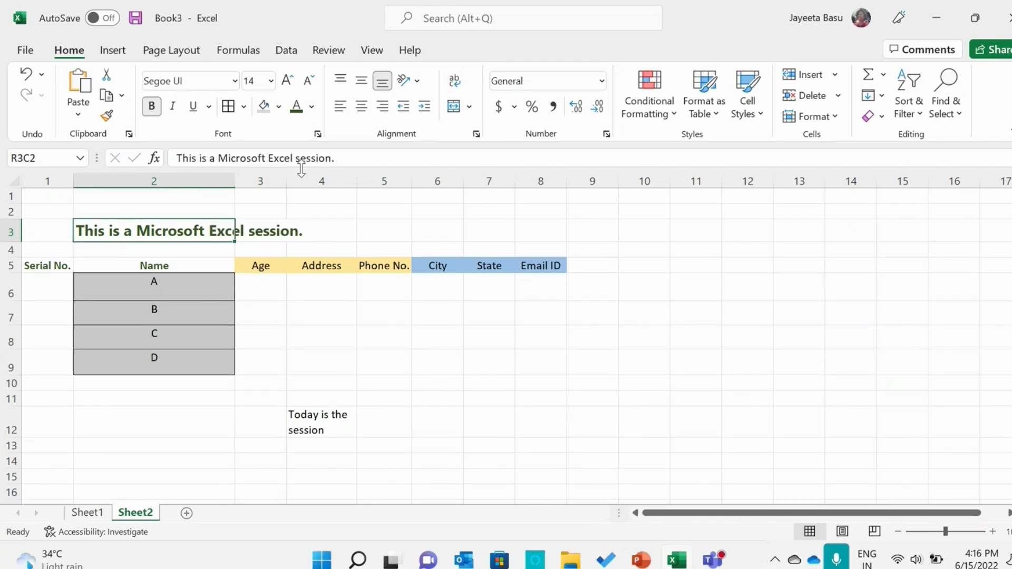
# Reduce the title's font size to 12 and wrap its text within the cell at row 3, column 2
pyautogui.click(342, 158)
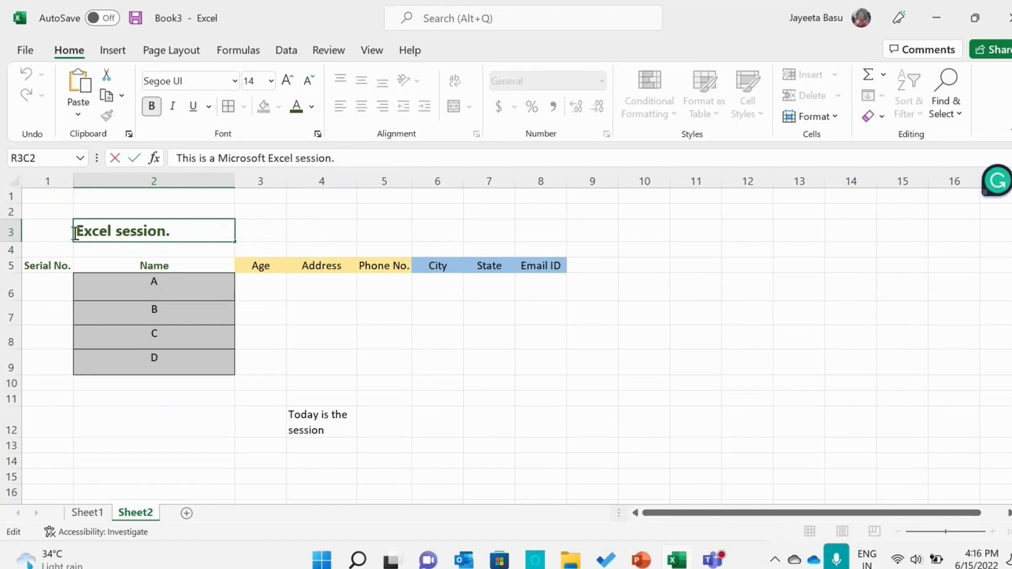
pyautogui.click(344, 248)
pyautogui.click(195, 231)
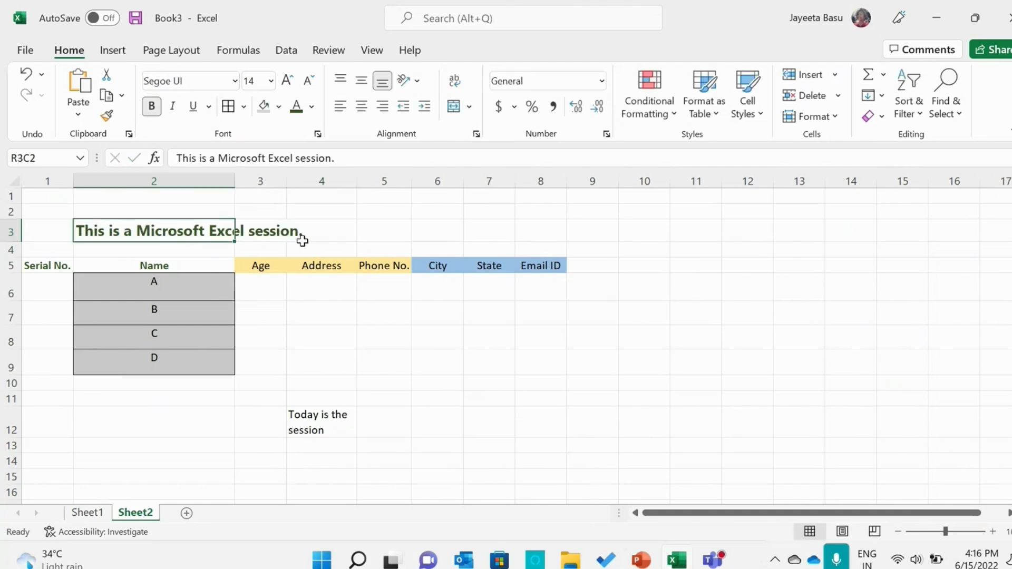
pyautogui.click(308, 82)
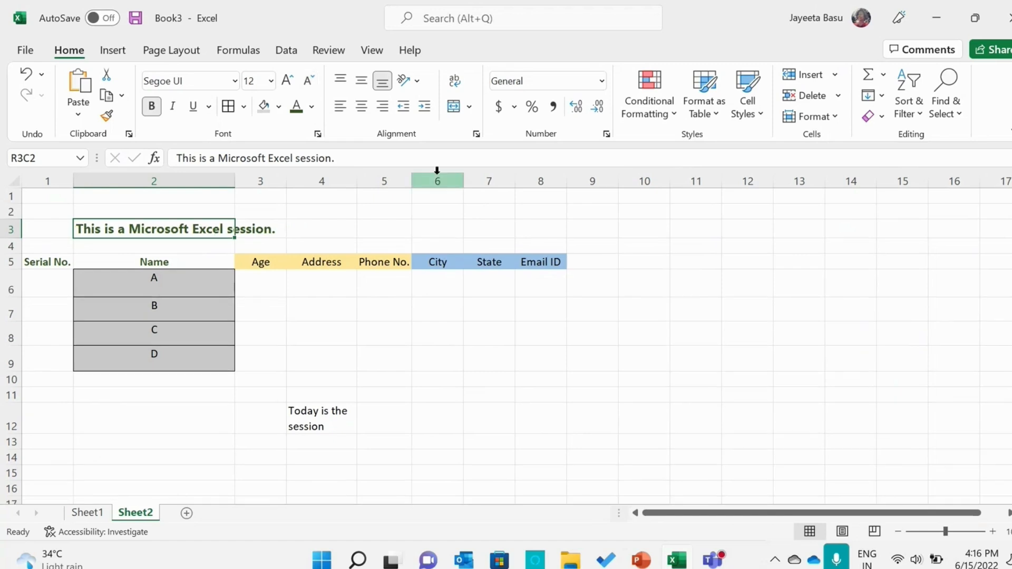
pyautogui.click(455, 84)
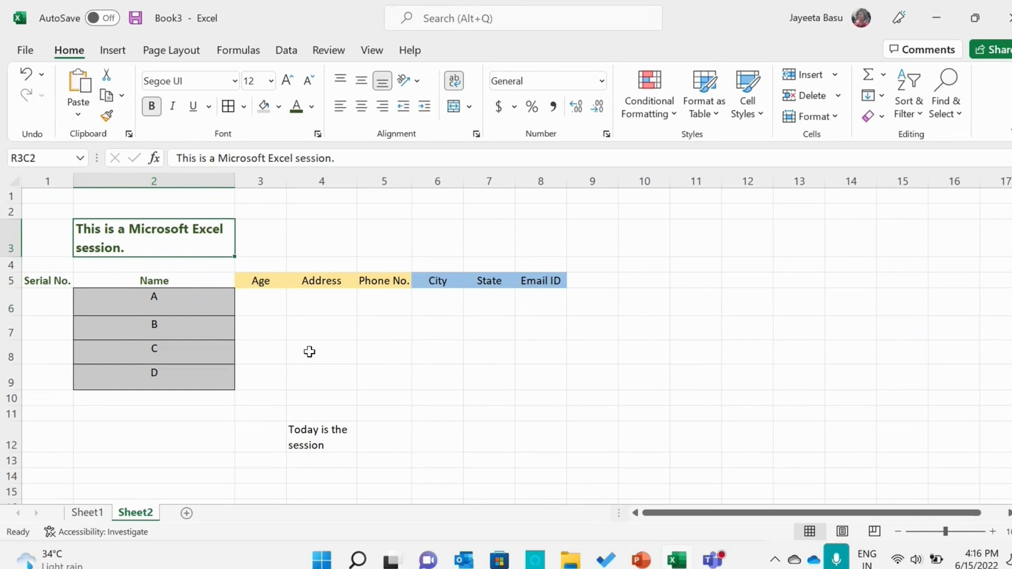
# Enter the text "Today is Wednesday" in the cell at row 10, column 7
pyautogui.click(493, 402)
pyautogui.press('capslock')
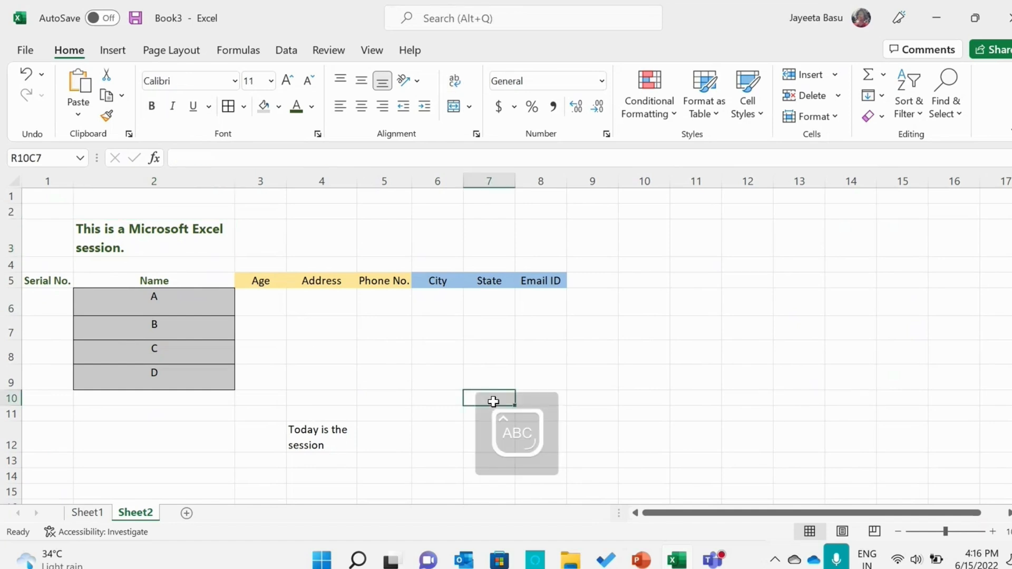
pyautogui.write('T')
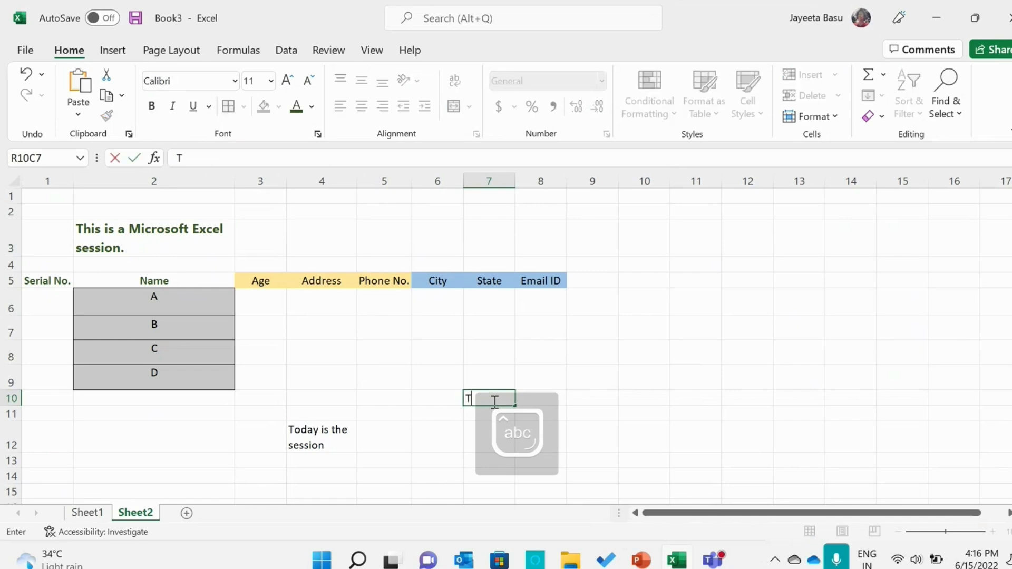
pyautogui.press('capslock')
pyautogui.write('oday is We')
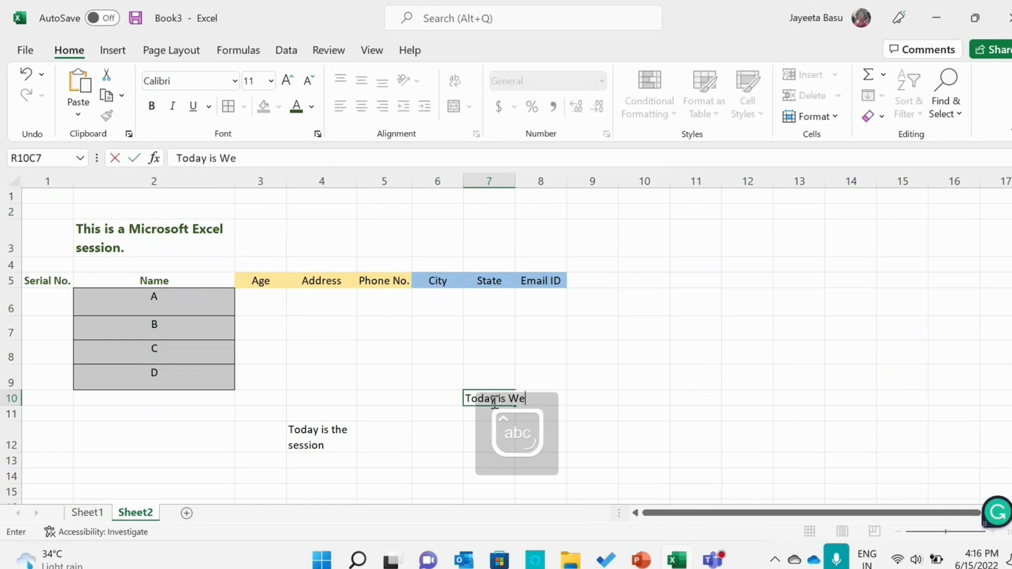
pyautogui.write('dnesday')
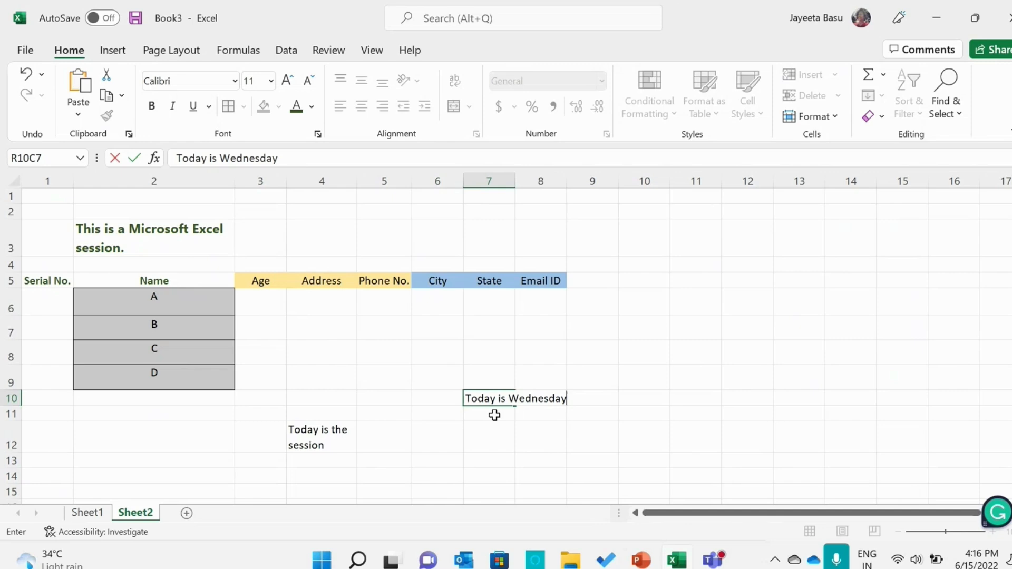
pyautogui.click(494, 415)
# Enable Wrap text for the "Today is Wednesday" cell through the Format Cells alignment settings
pyautogui.click(493, 398)
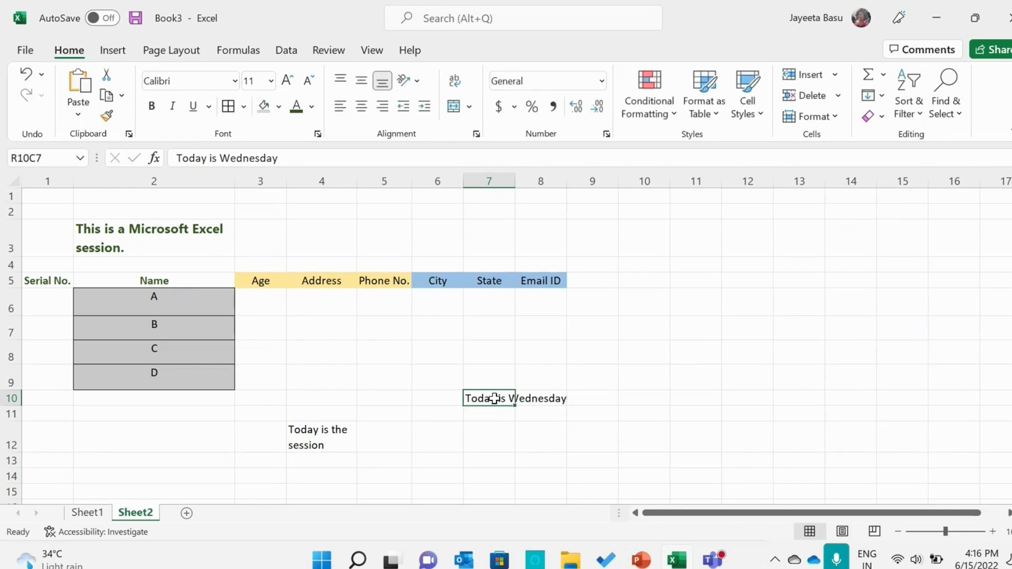
pyautogui.rightClick(494, 399)
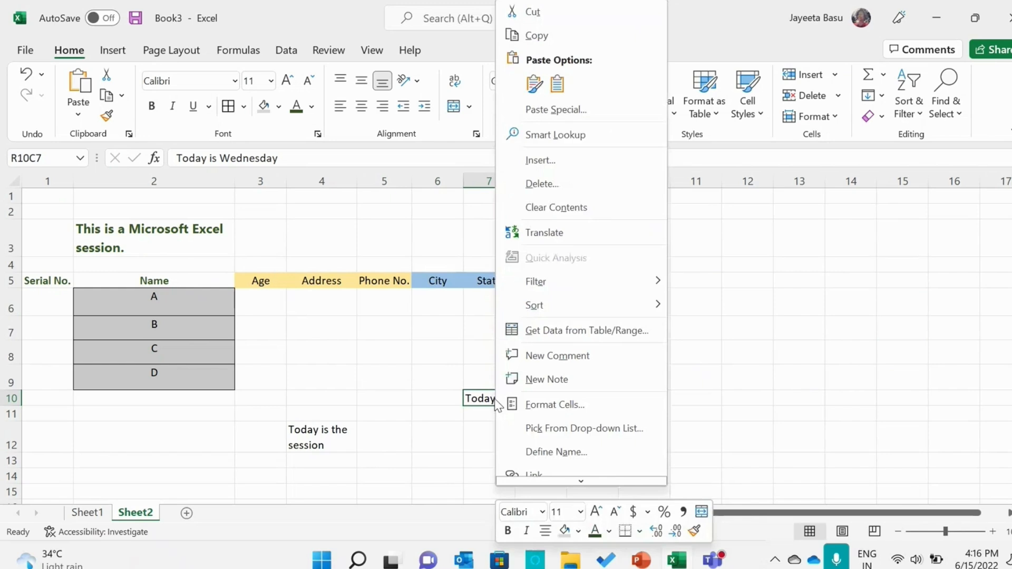
pyautogui.click(528, 399)
pyautogui.click(401, 161)
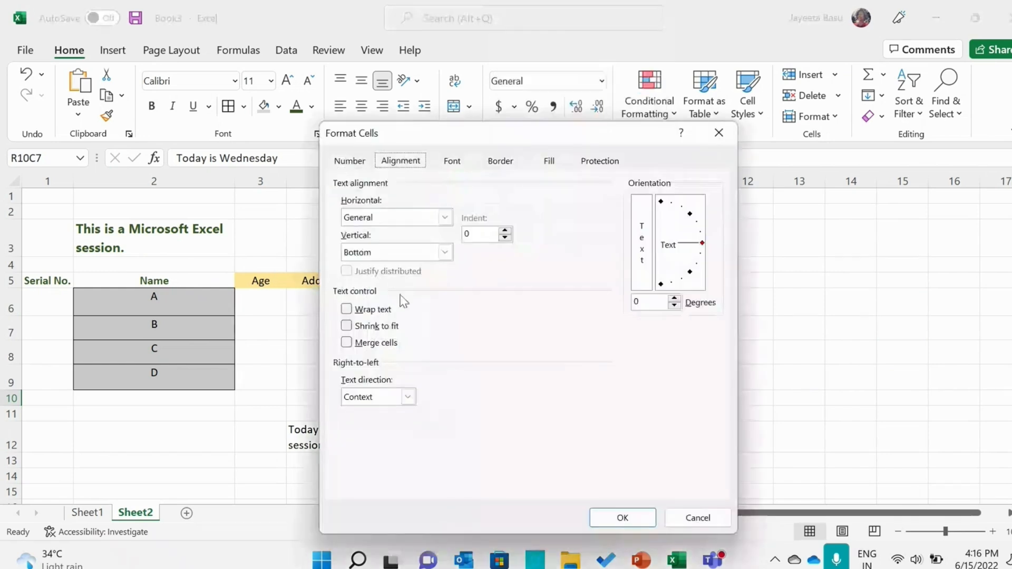
pyautogui.click(376, 311)
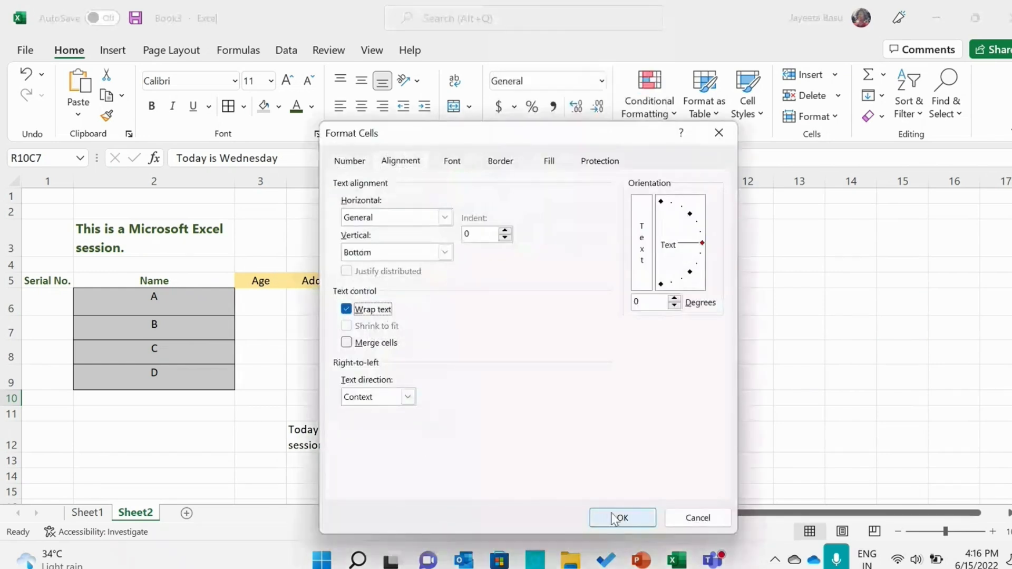
pyautogui.click(615, 518)
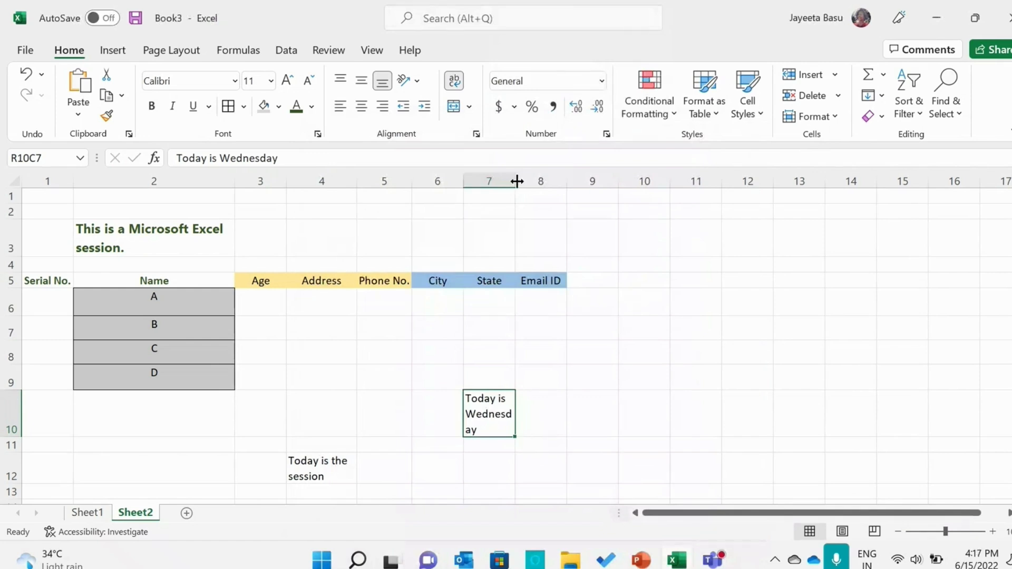
# Widen column 7 so "Wednesday" fits on one line, and top-align the wrapped cell
pyautogui.moveTo(517, 182); pyautogui.dragTo(529, 182)
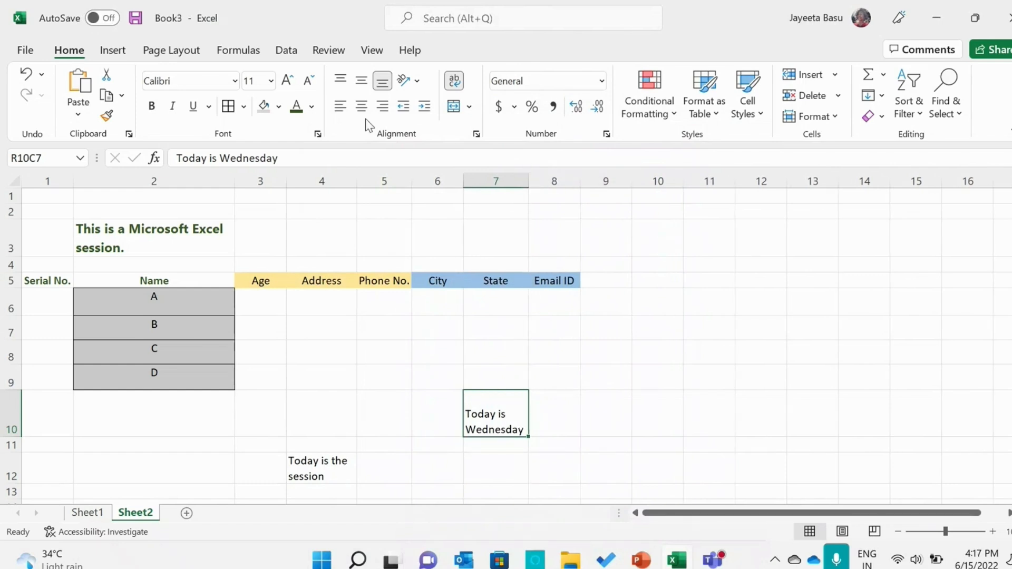
pyautogui.click(340, 80)
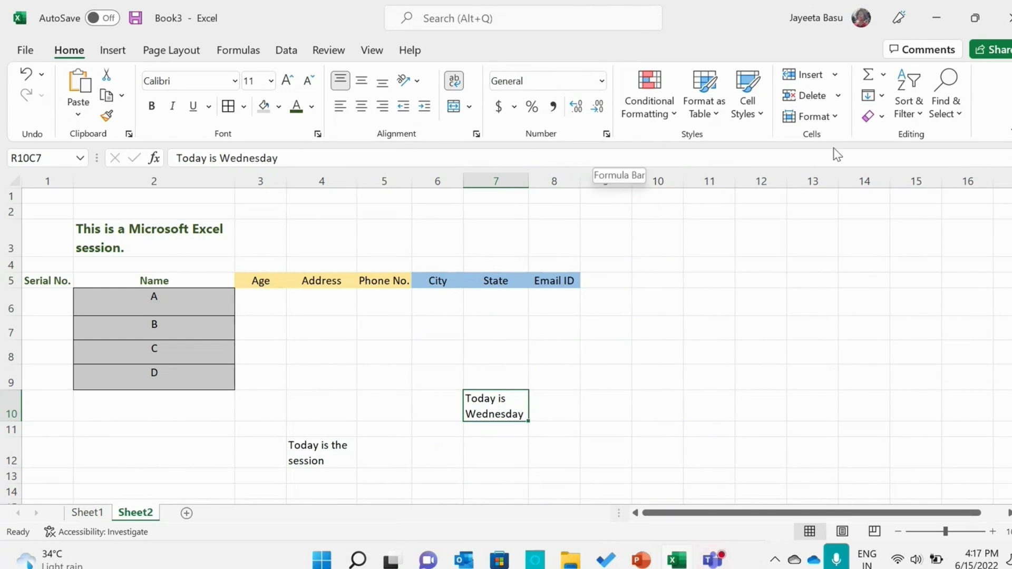
# Review the text alignment and text control settings in Format Cells for the "Today is Wednesday" cell
pyautogui.rightClick(489, 399)
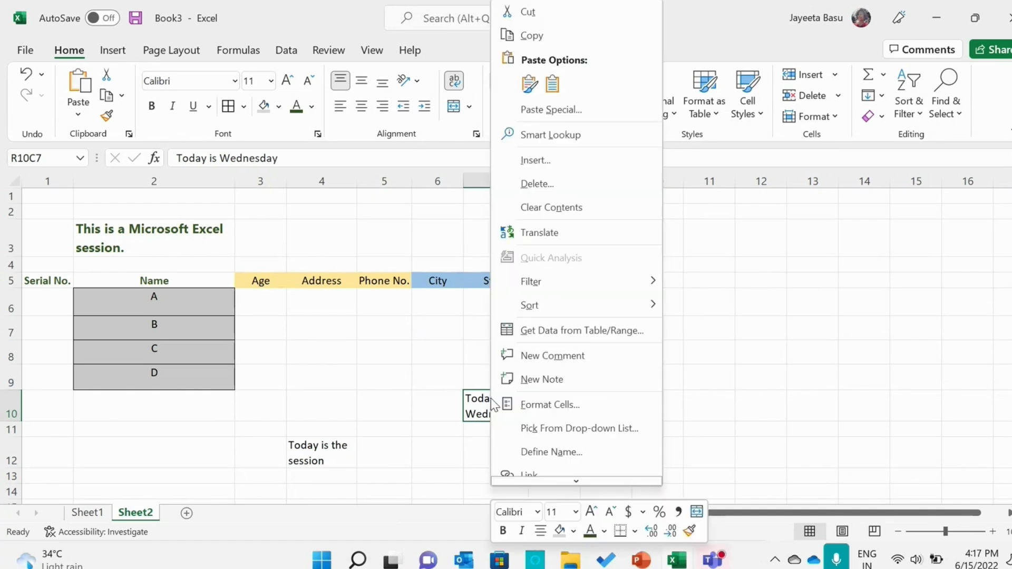
pyautogui.click(550, 404)
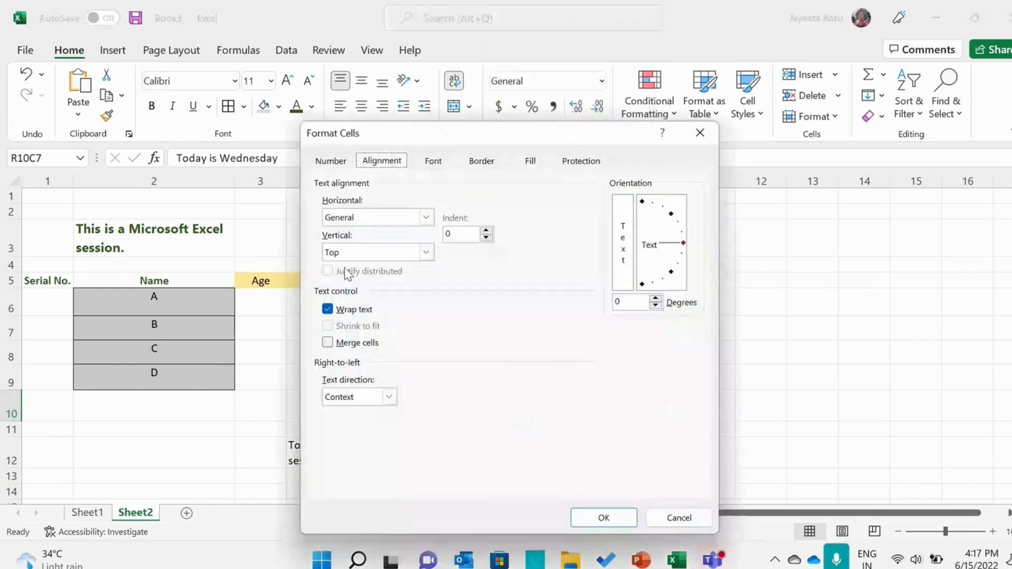
pyautogui.click(599, 520)
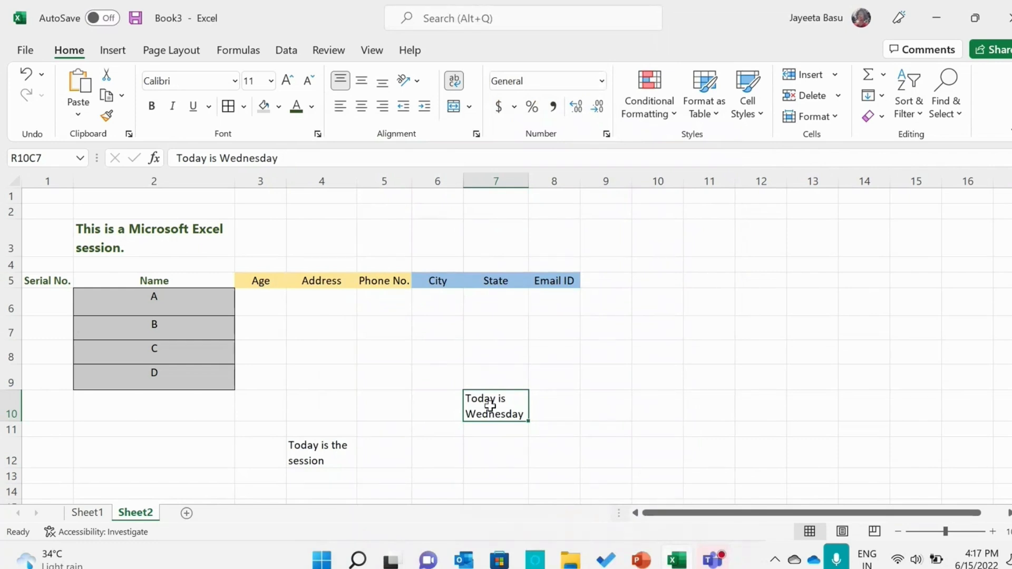
# Switch to the PowerPoint presentation, start the slide show at Wrapping Text and advance to the Inserting Rows and Columns slide
pyautogui.click(643, 562)
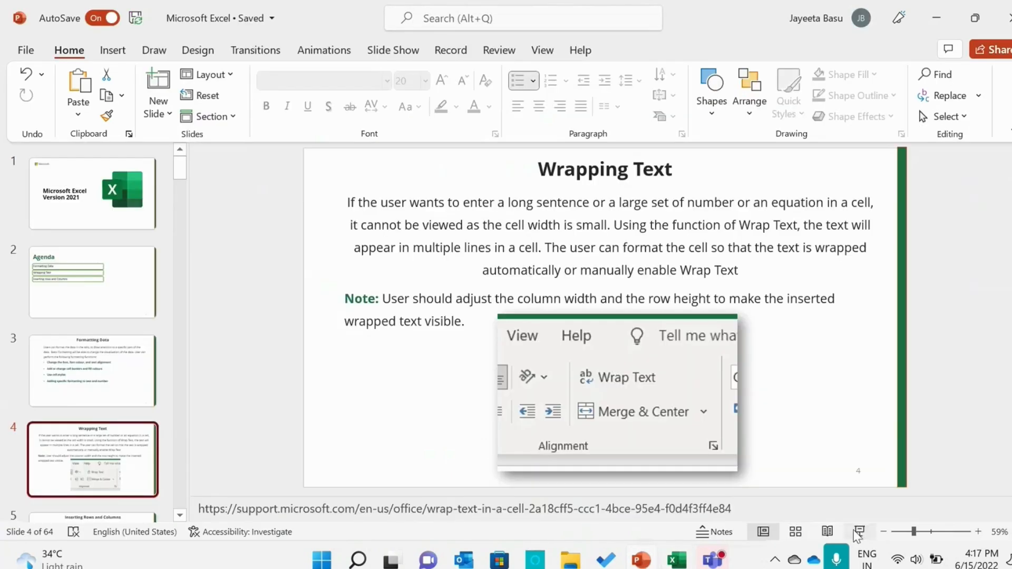
pyautogui.click(858, 531)
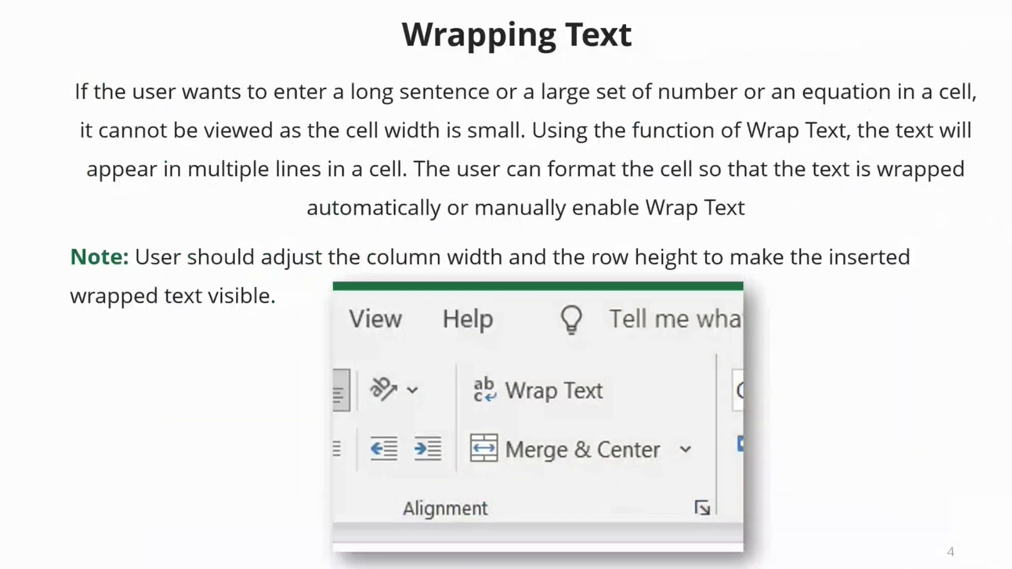
pyautogui.press('Right')
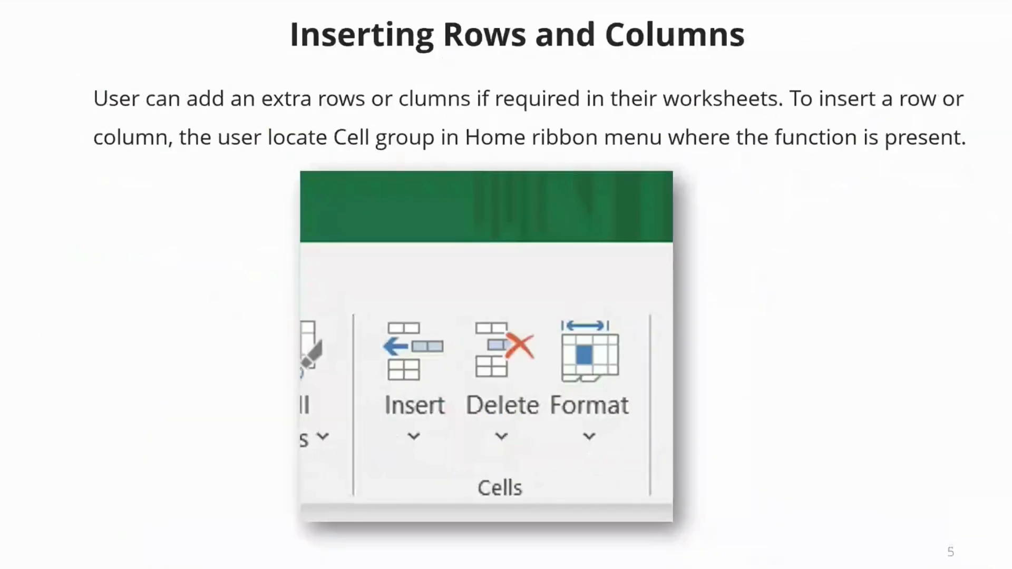
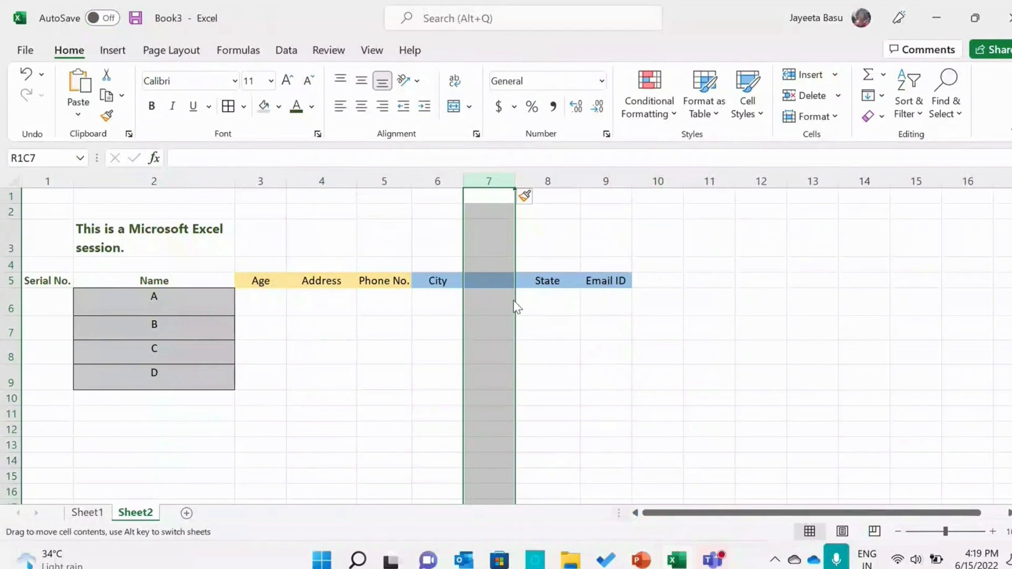
# Move the State header into the blank header cell beside City, and enter Country as the header before Email ID
pyautogui.click(549, 279)
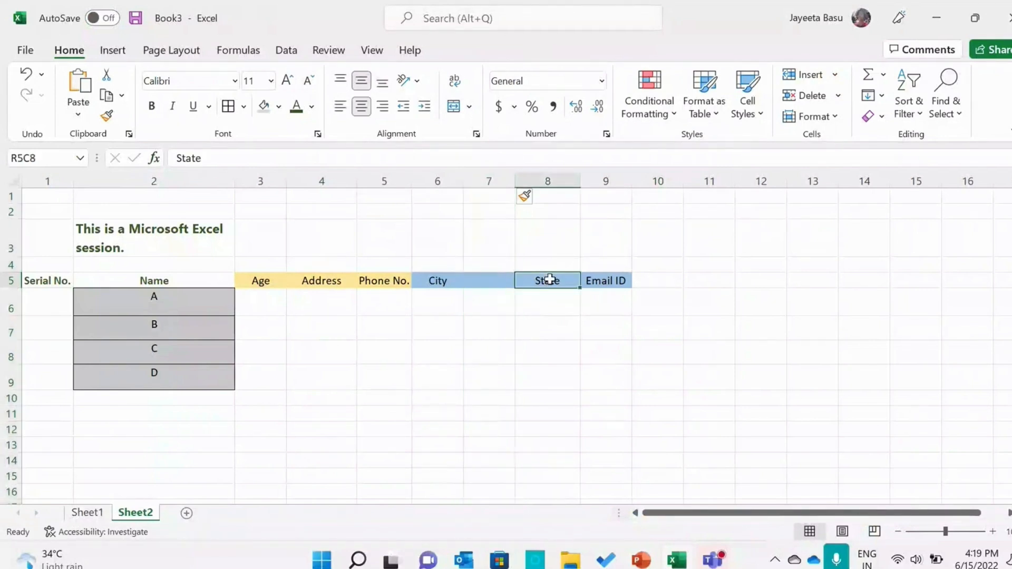
pyautogui.press('BackSpace')
pyautogui.click(492, 278)
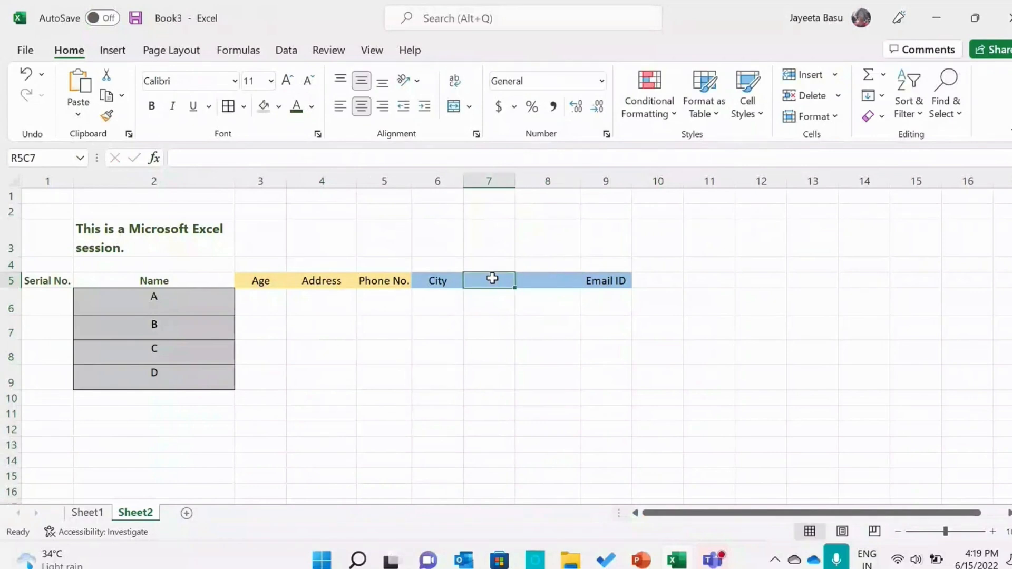
pyautogui.write('State')
pyautogui.press('Tab')
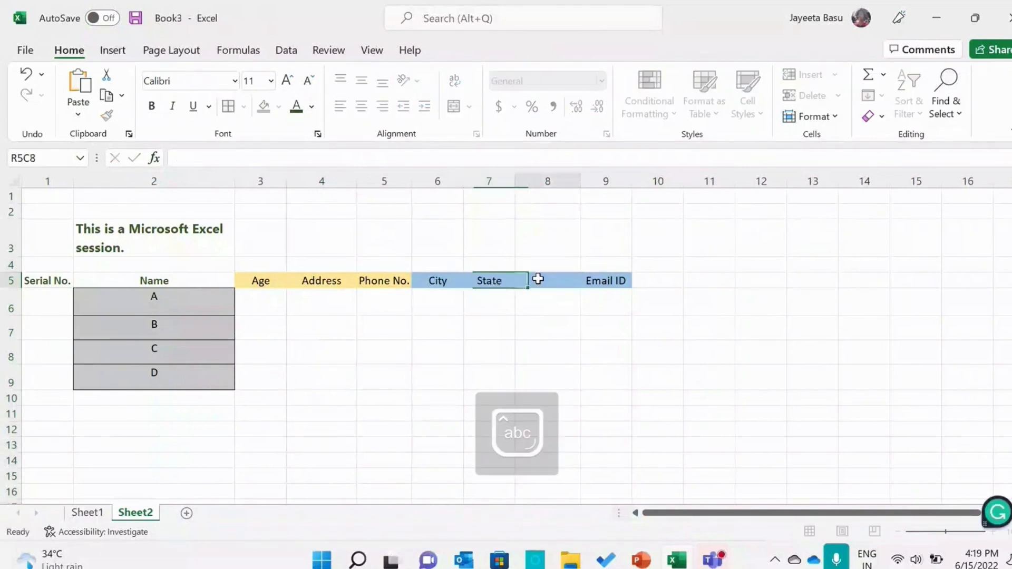
pyautogui.write('Coun')
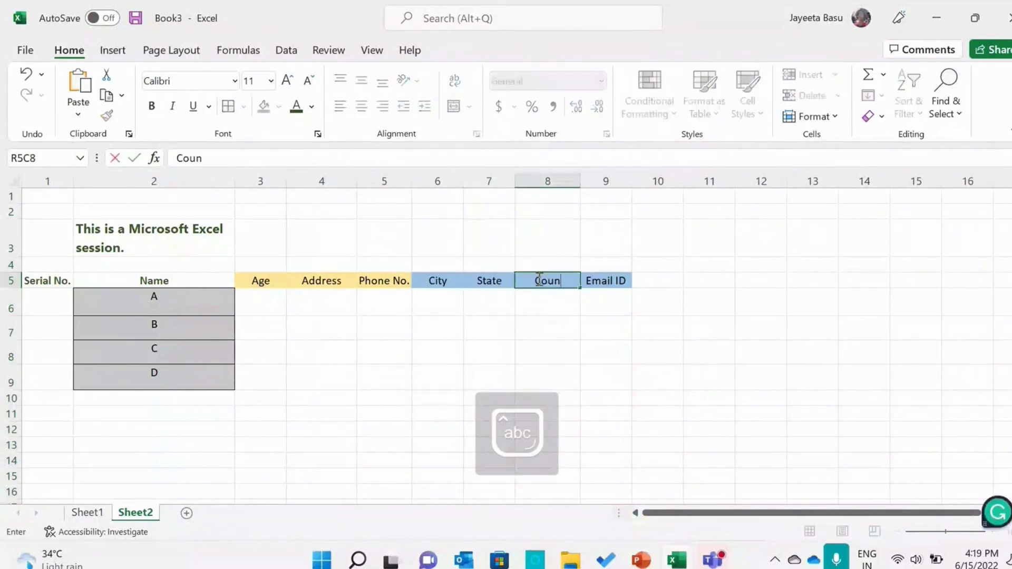
pyautogui.write('try')
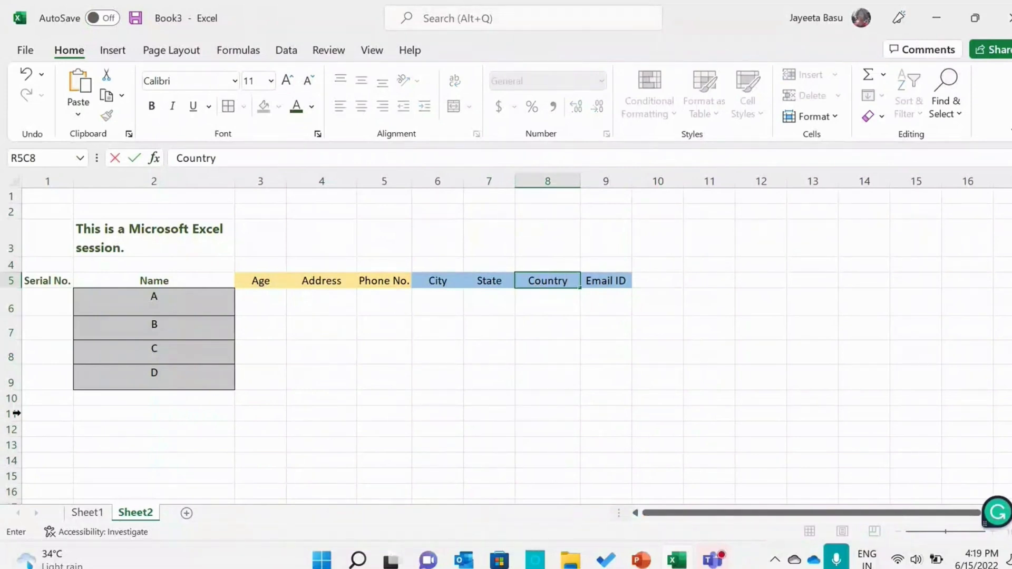
# Add the entries F, G and H below D in the Name column, in rows 10 to 12
pyautogui.click(146, 393)
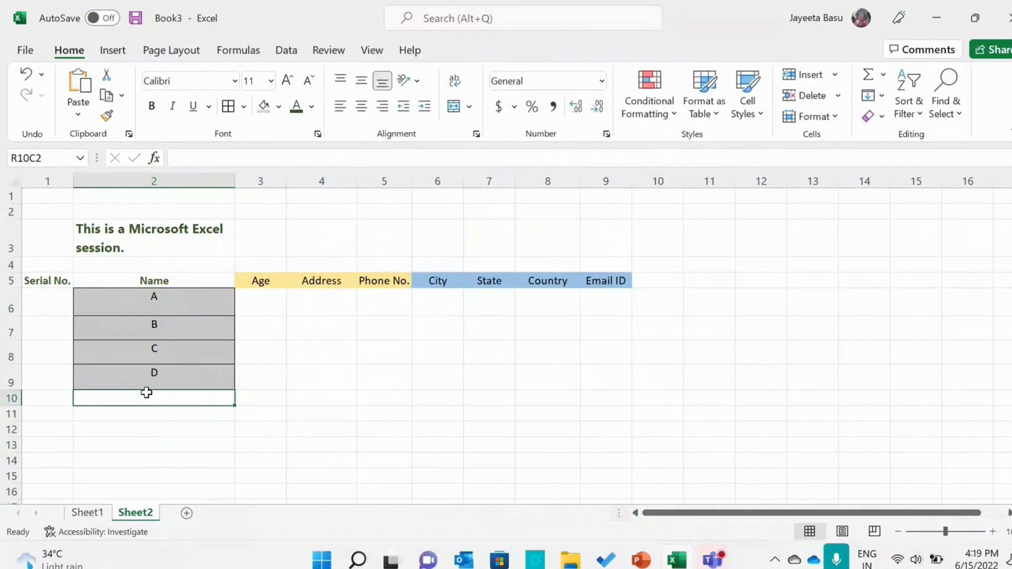
pyautogui.press('capslock')
pyautogui.write('F')
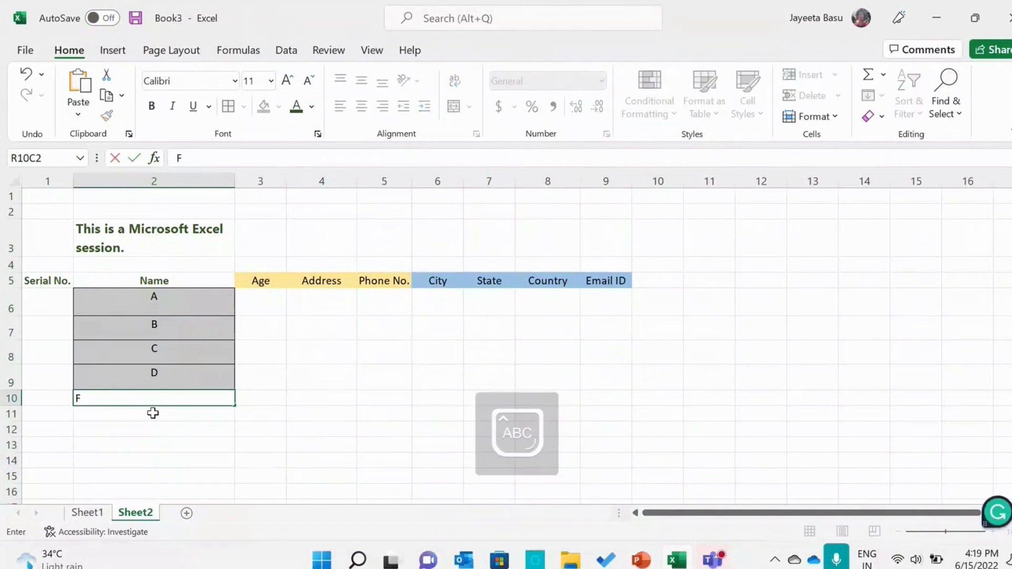
pyautogui.click(152, 413)
pyautogui.write('G')
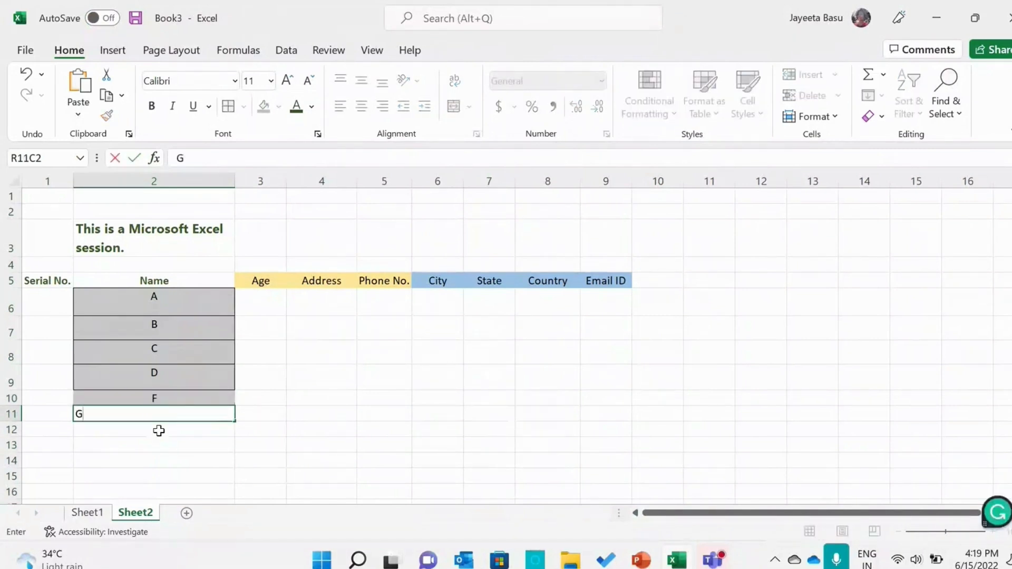
pyautogui.click(159, 430)
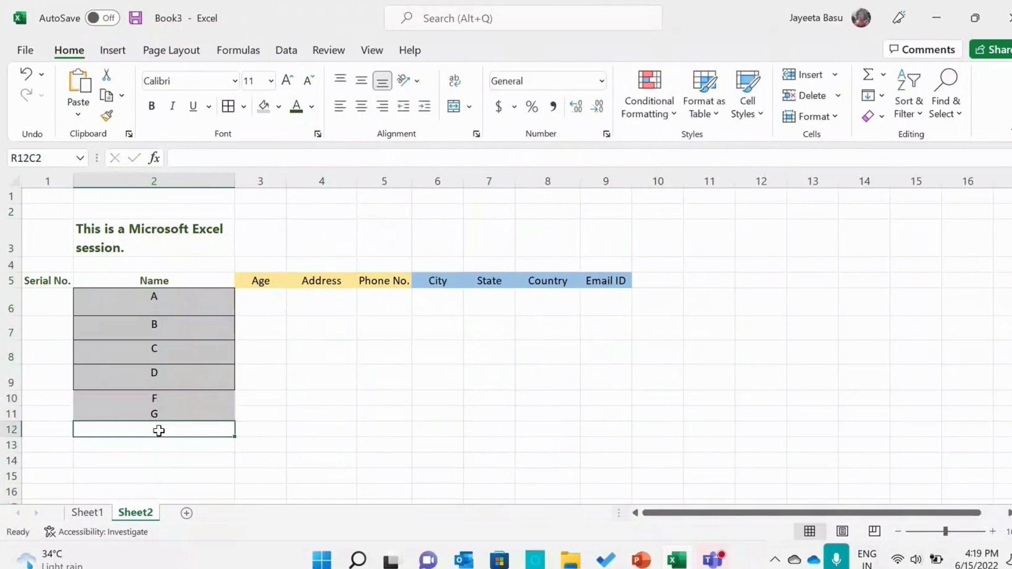
pyautogui.write('H')
pyautogui.click(302, 428)
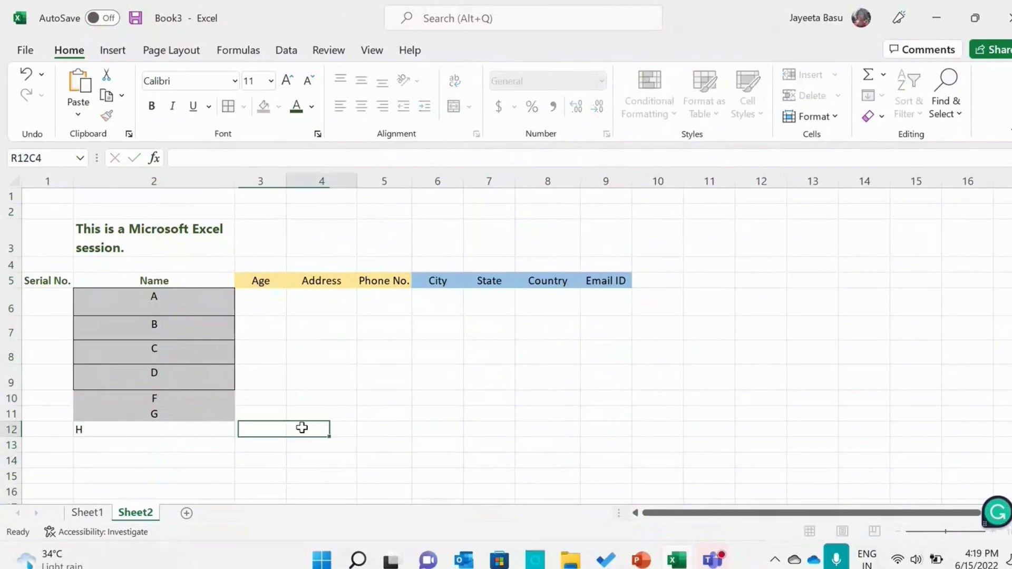
# Apply all borders to the F, G and H cells in the Name column
pyautogui.moveTo(153, 402); pyautogui.dragTo(154, 430)
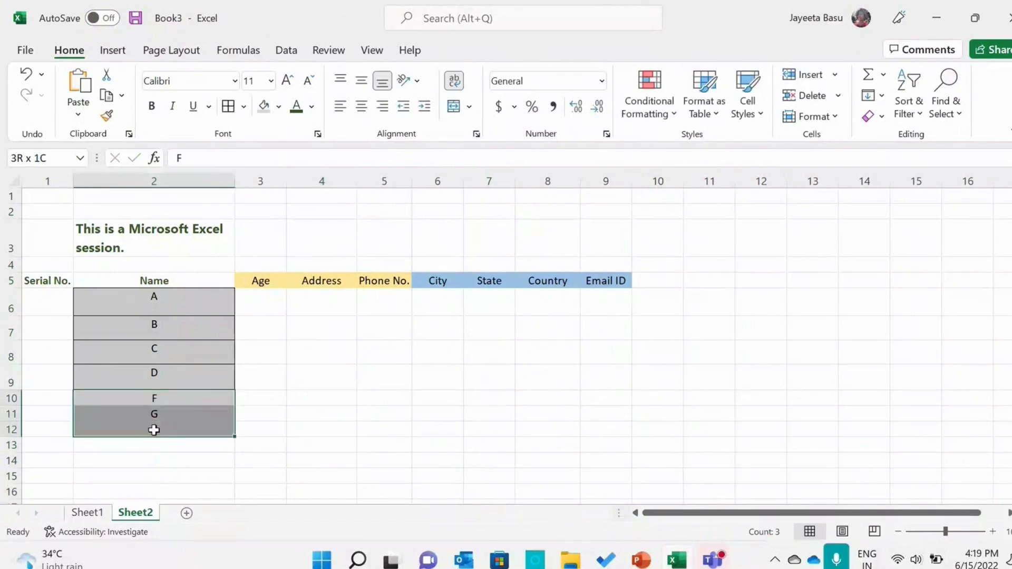
pyautogui.click(227, 106)
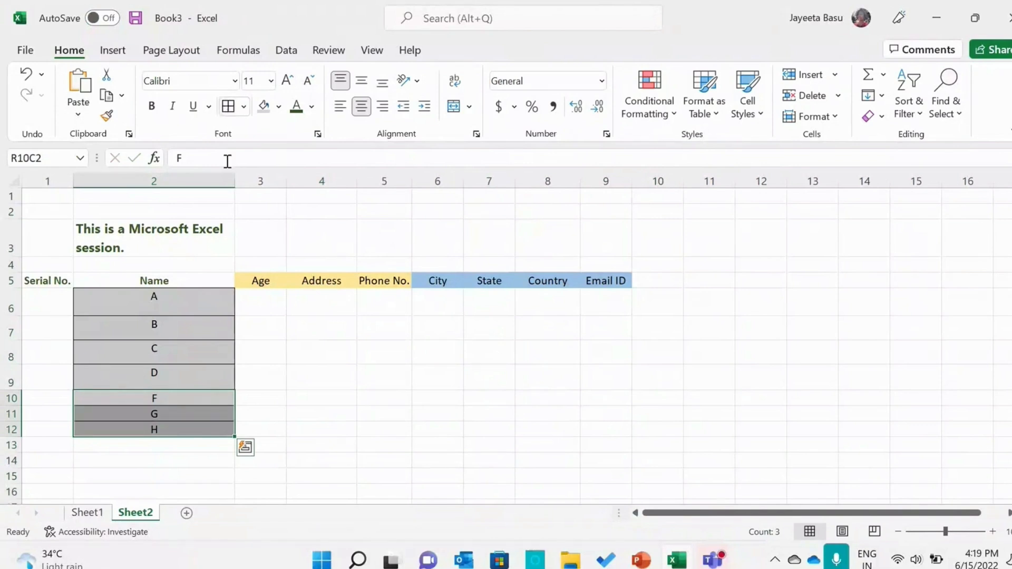
pyautogui.click(304, 417)
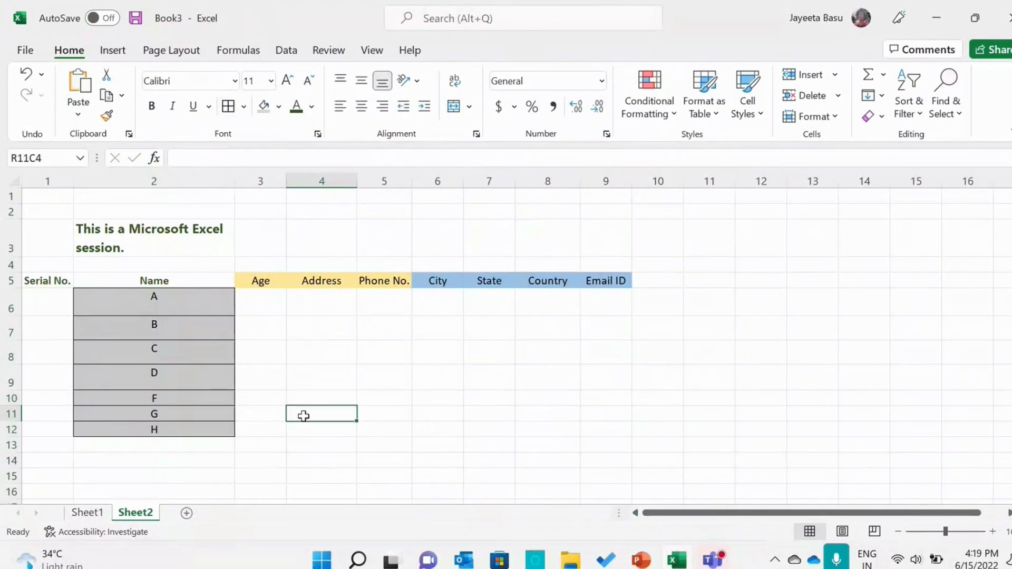
# Insert a new row above F and enter E in its Name cell
pyautogui.click(8, 401)
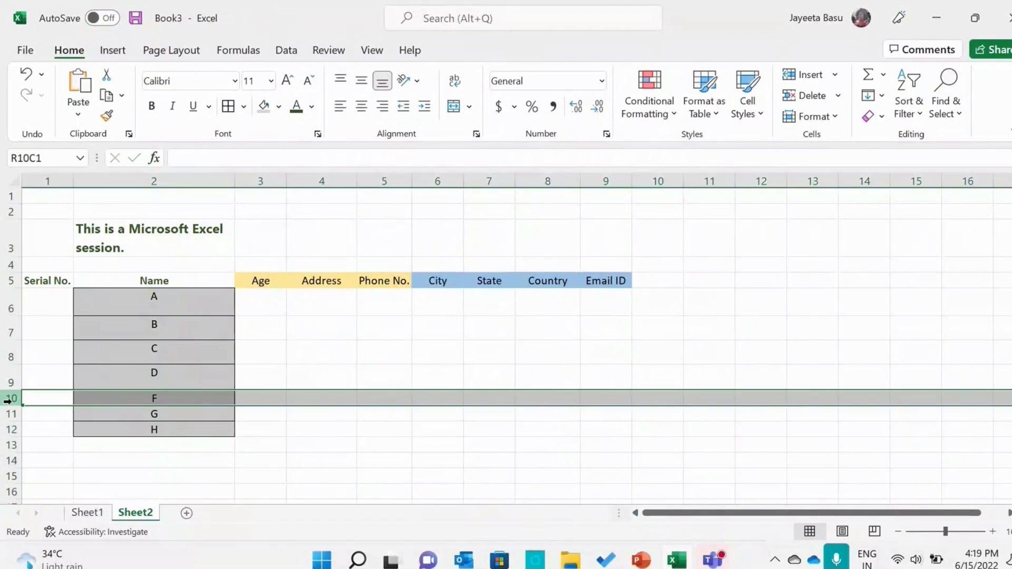
pyautogui.rightClick(8, 400)
pyautogui.click(20, 250)
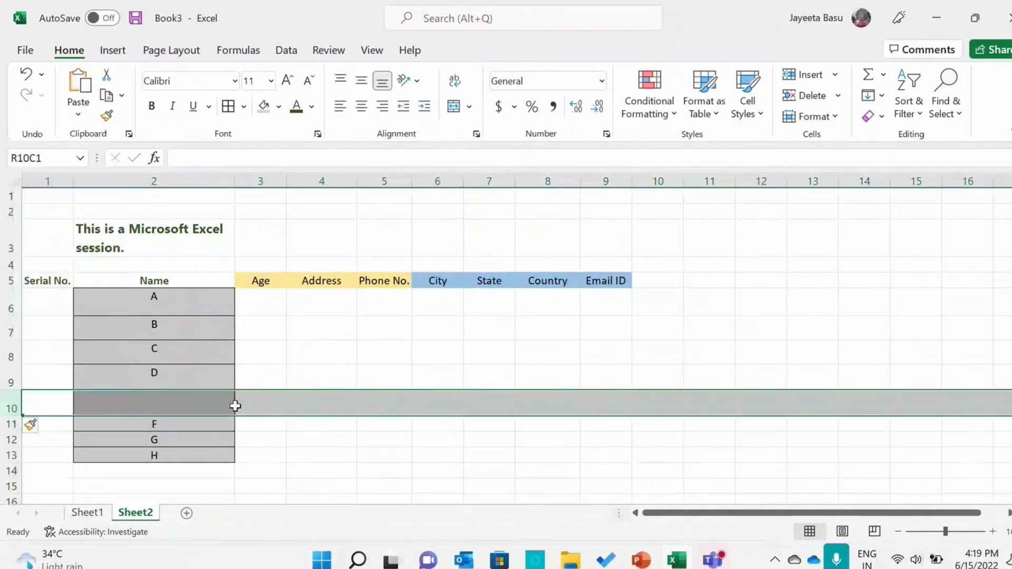
pyautogui.click(150, 405)
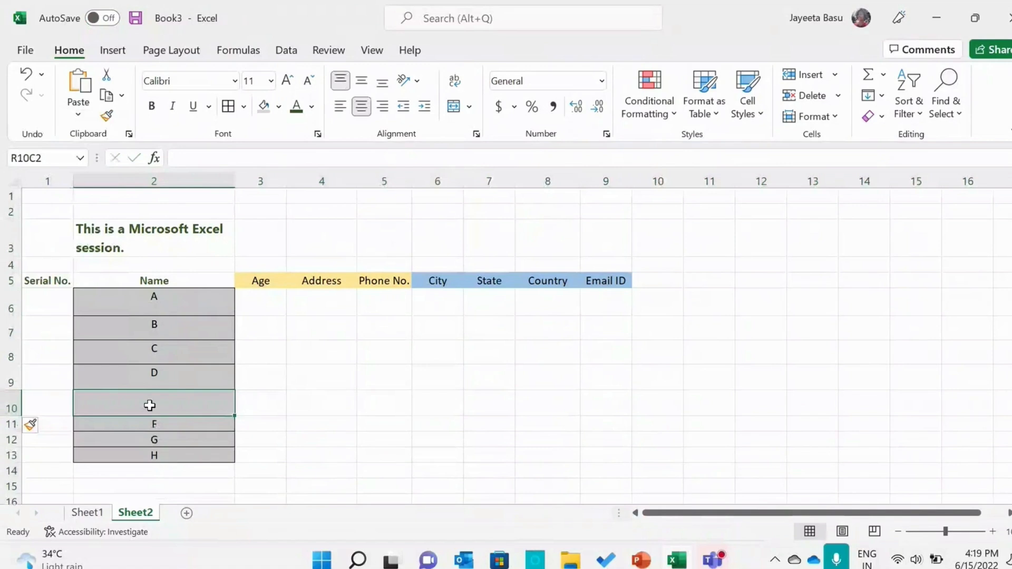
pyautogui.write('E')
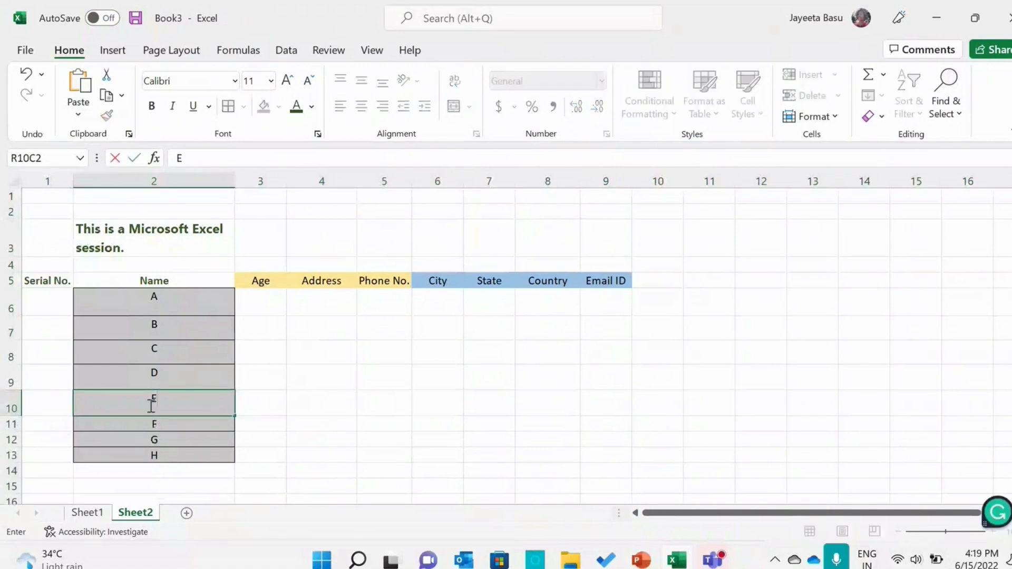
pyautogui.click(360, 412)
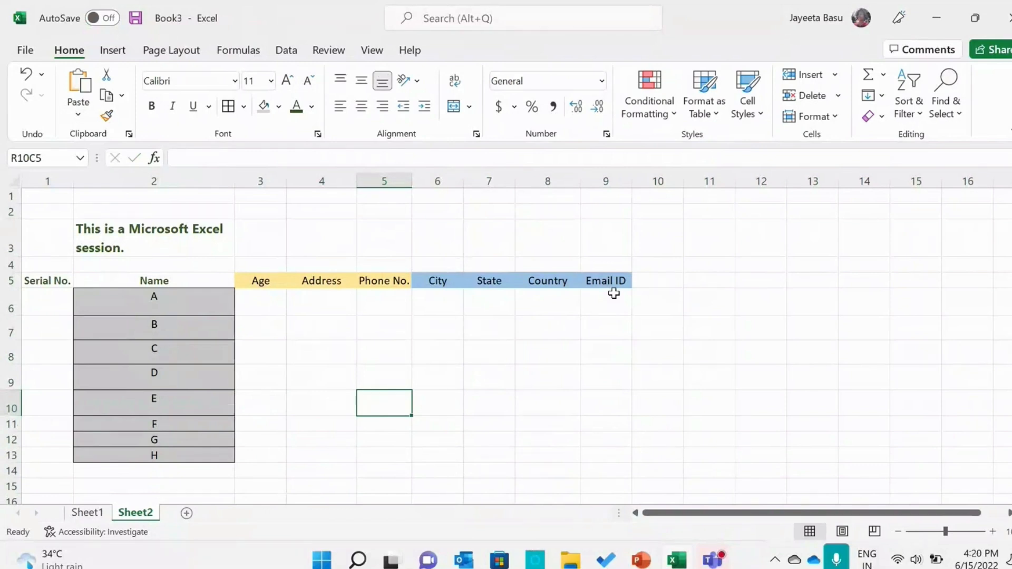
# Insert a sheet column between Address and Phone No. and give it the header Pincode
pyautogui.click(668, 285)
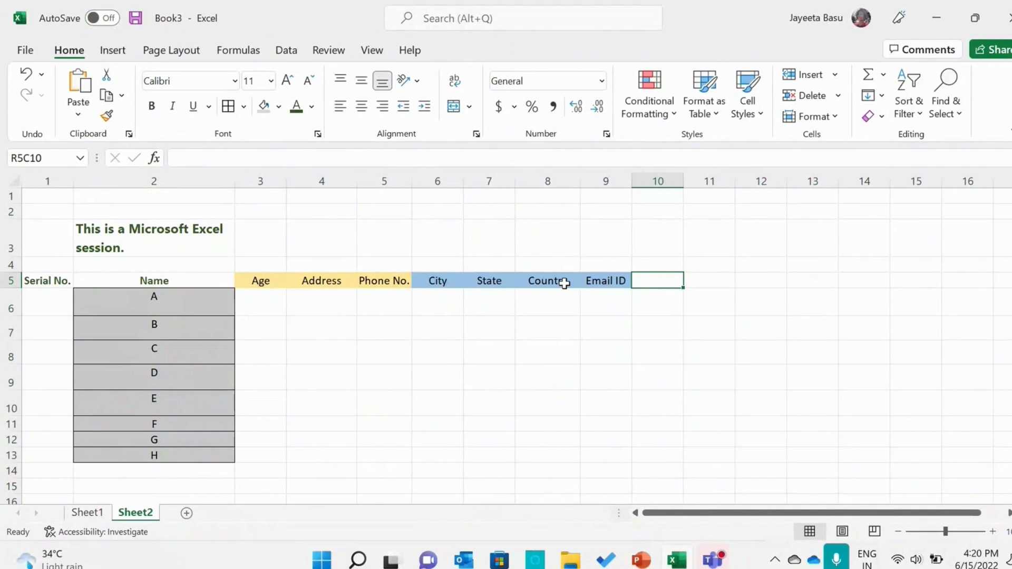
pyautogui.click(431, 280)
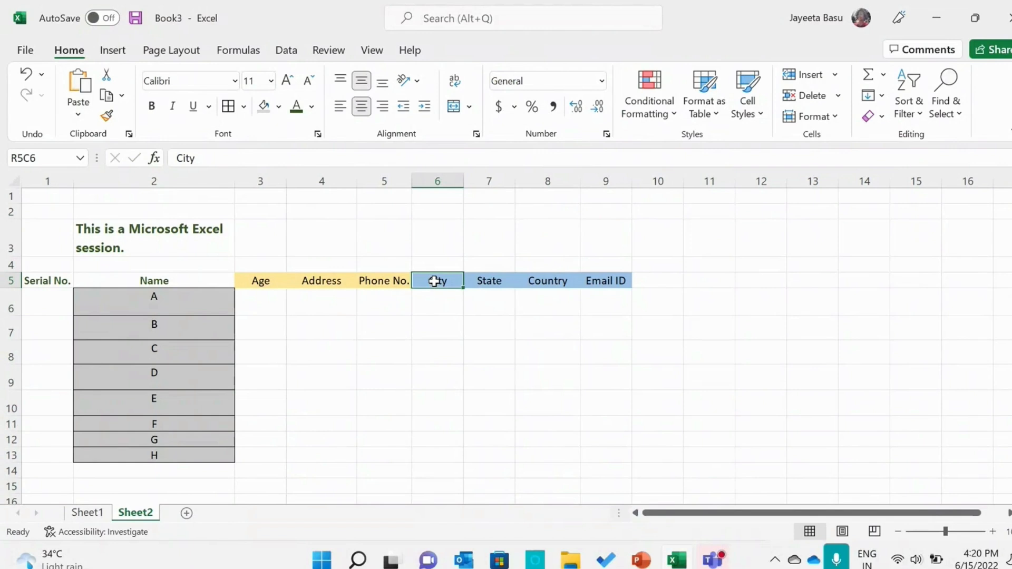
pyautogui.click(380, 282)
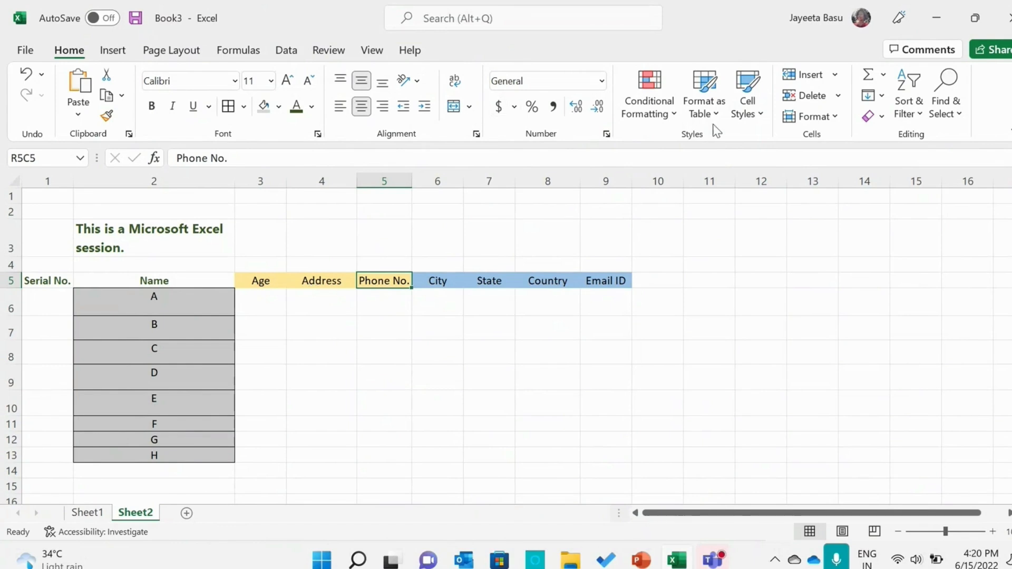
pyautogui.click(833, 75)
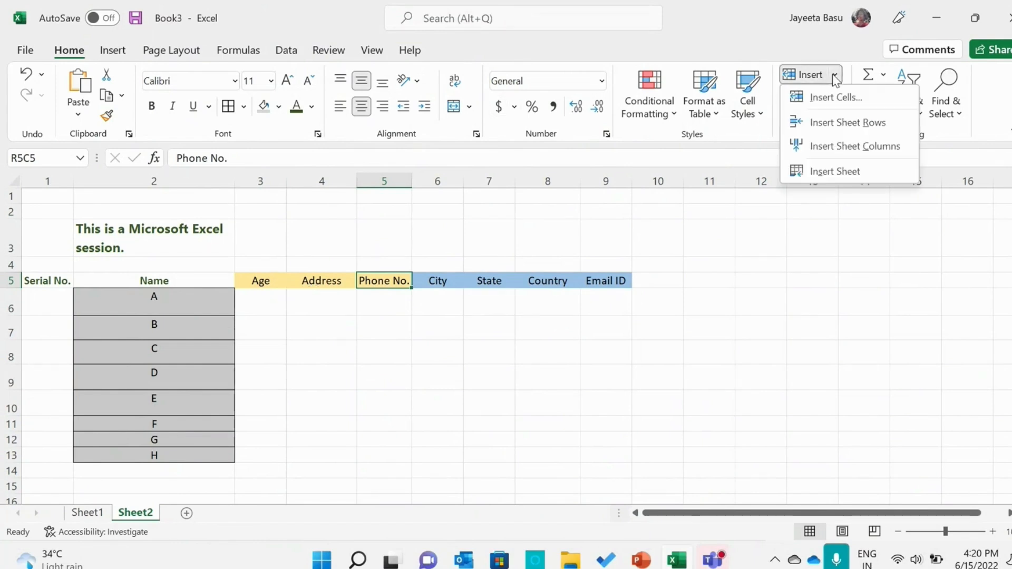
pyautogui.click(831, 148)
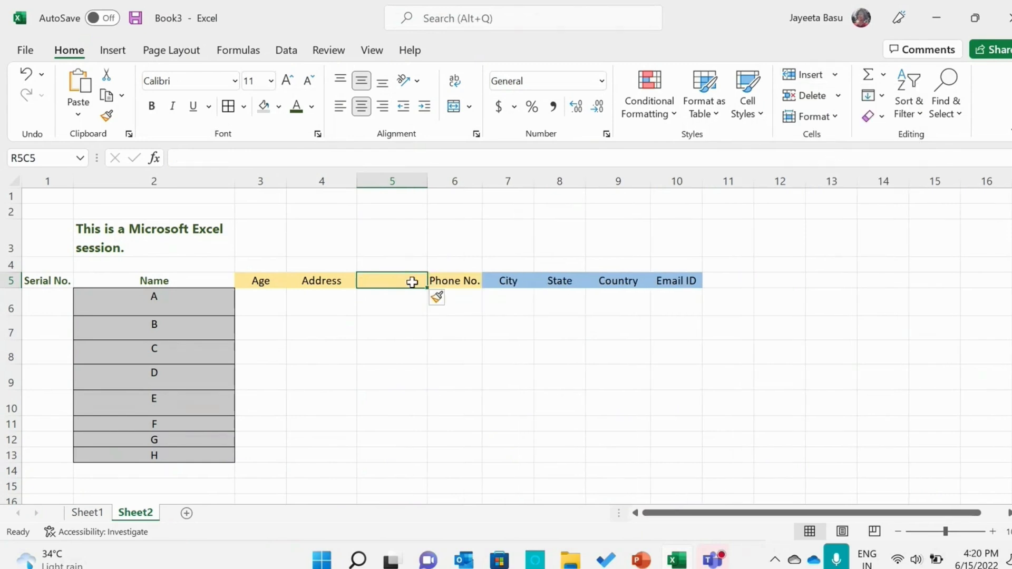
pyautogui.write('Pincode')
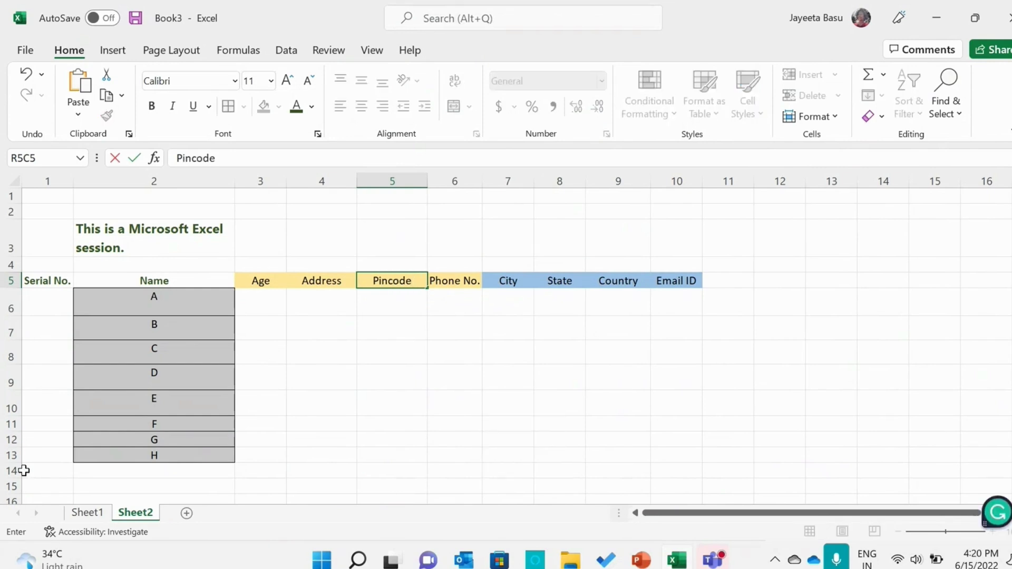
# Add the entries J and K below H in the Name column, in rows 14 and 15
pyautogui.click(170, 471)
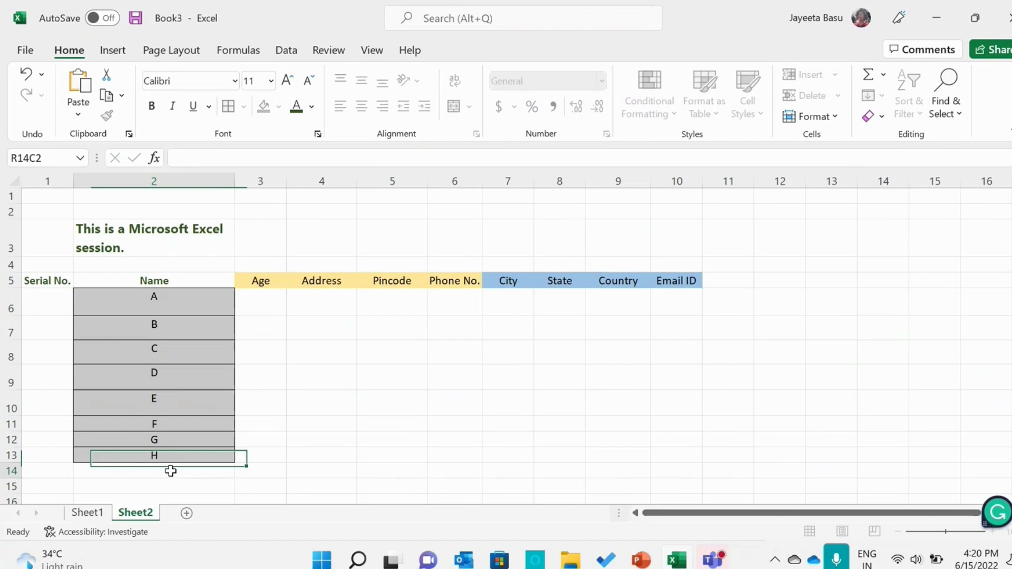
pyautogui.doubleClick(171, 471)
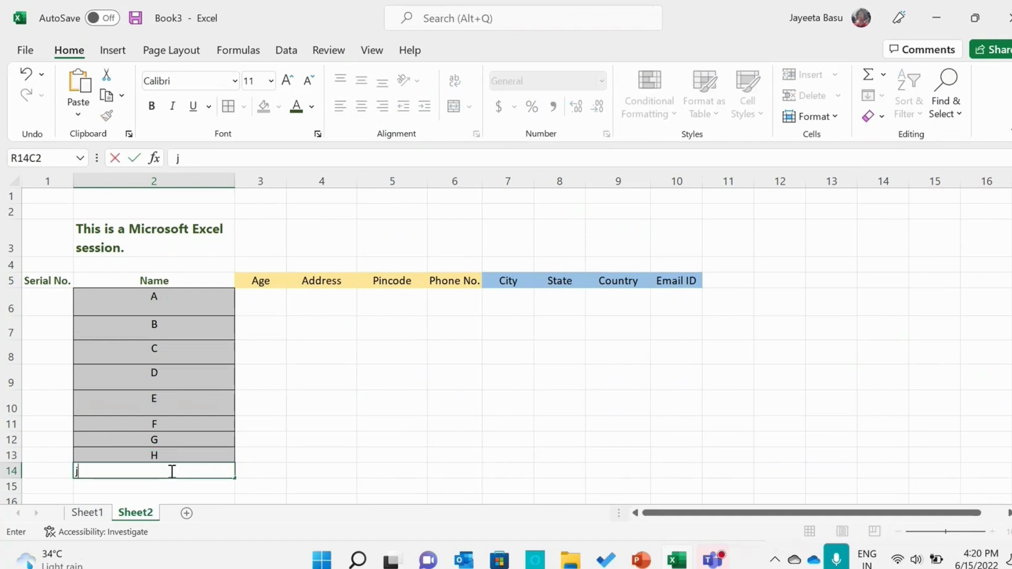
pyautogui.press('capslock')
pyautogui.write('J')
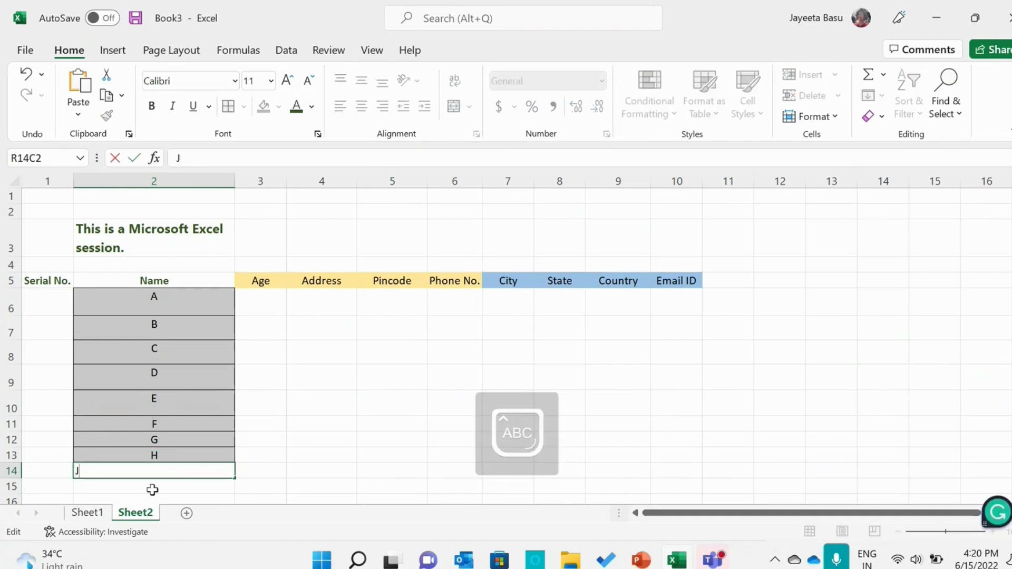
pyautogui.click(152, 490)
pyautogui.write('K')
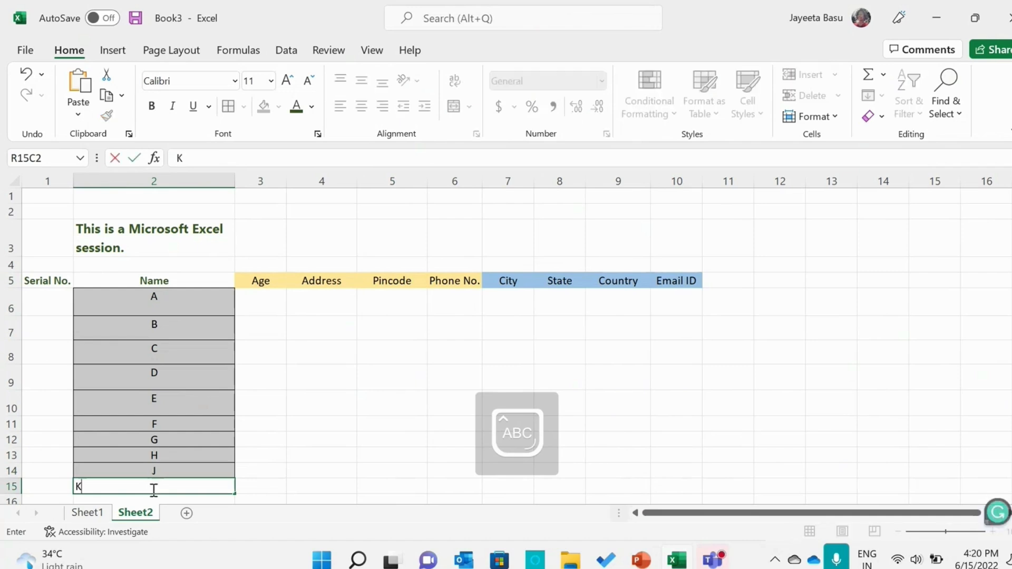
pyautogui.click(363, 445)
# Insert a sheet row above J and enter I in its Name cell
pyautogui.click(11, 470)
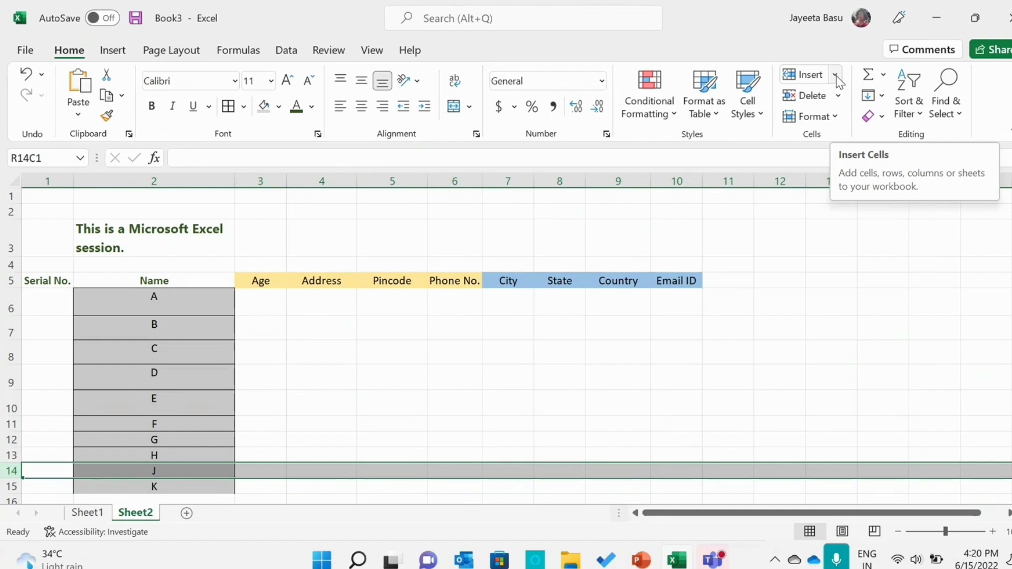
pyautogui.click(836, 79)
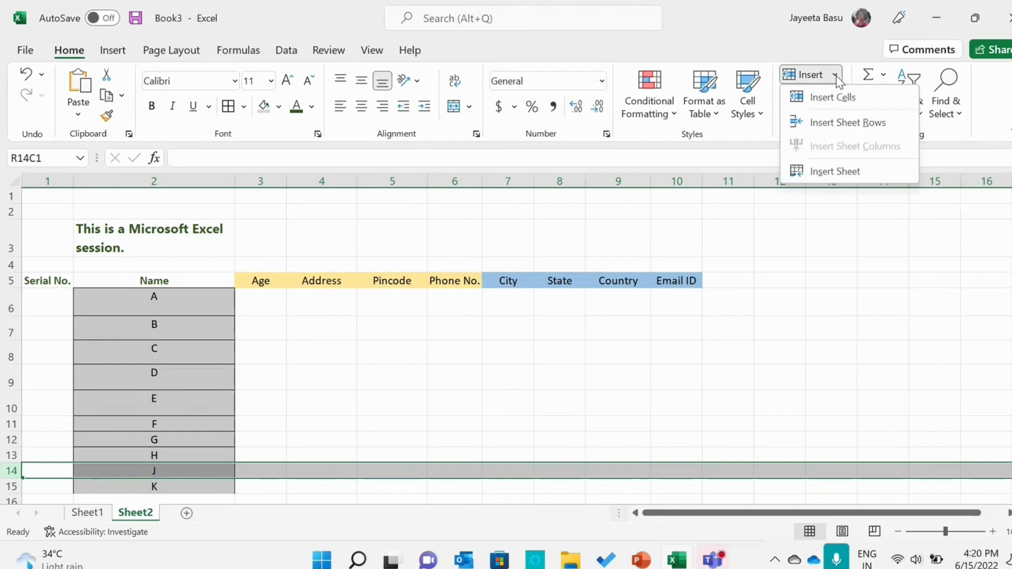
pyautogui.click(841, 124)
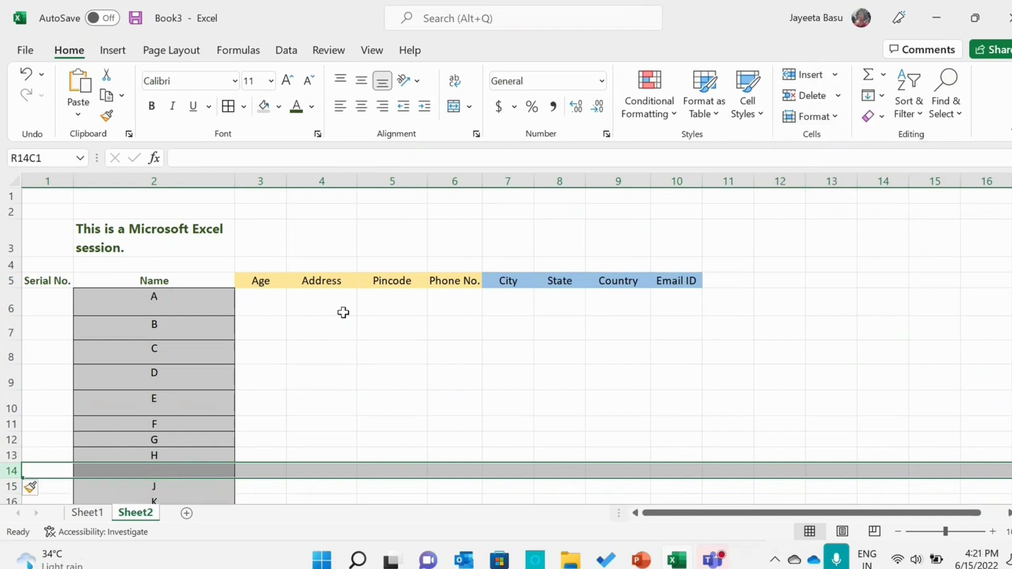
pyautogui.click(154, 471)
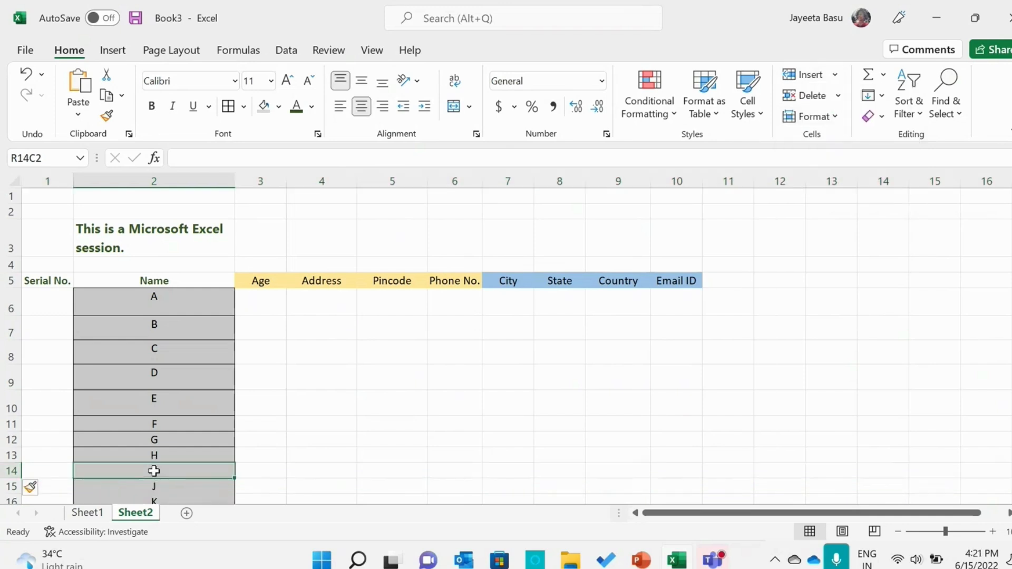
pyautogui.write('I')
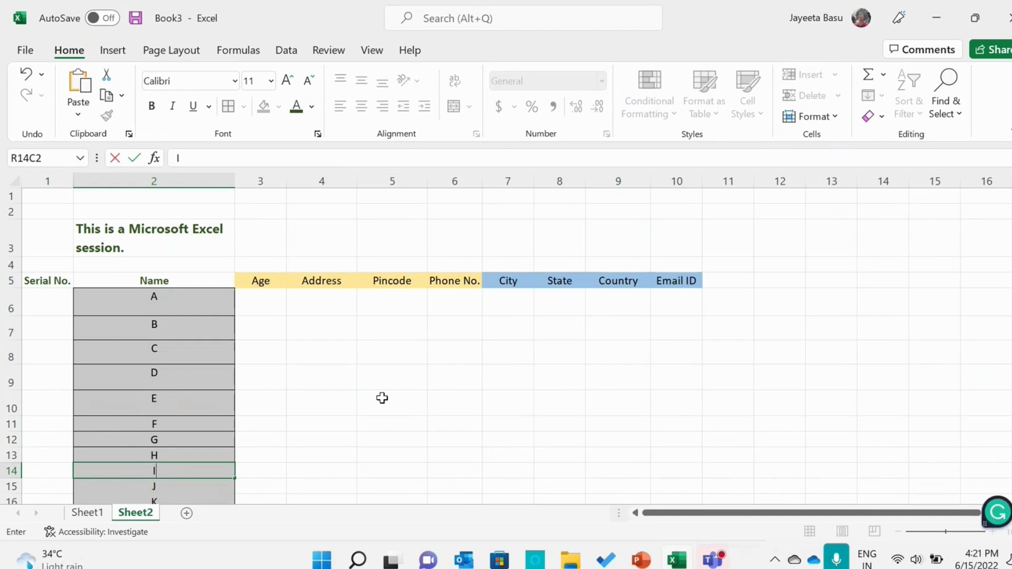
pyautogui.click(382, 398)
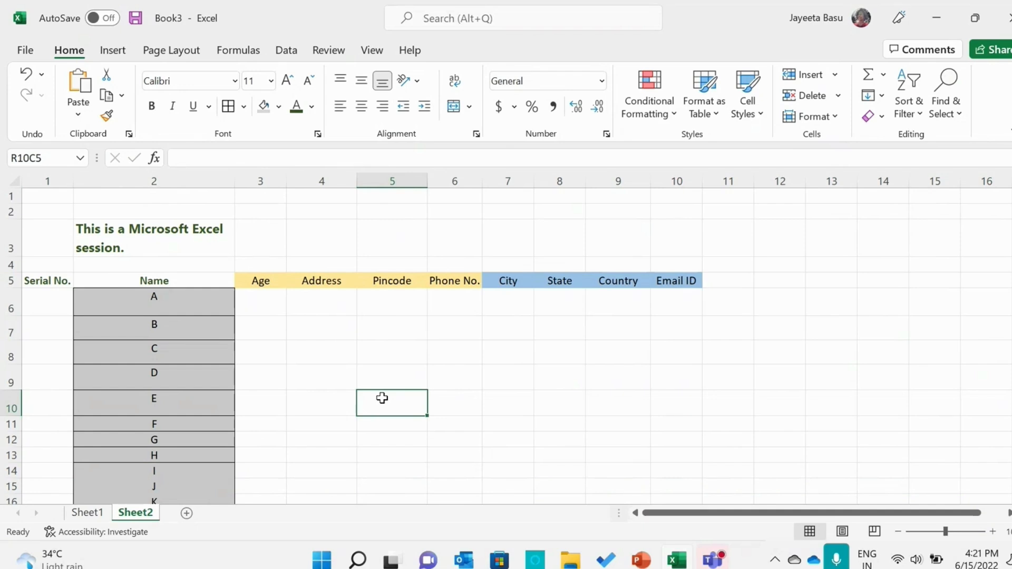
pyautogui.click(277, 419)
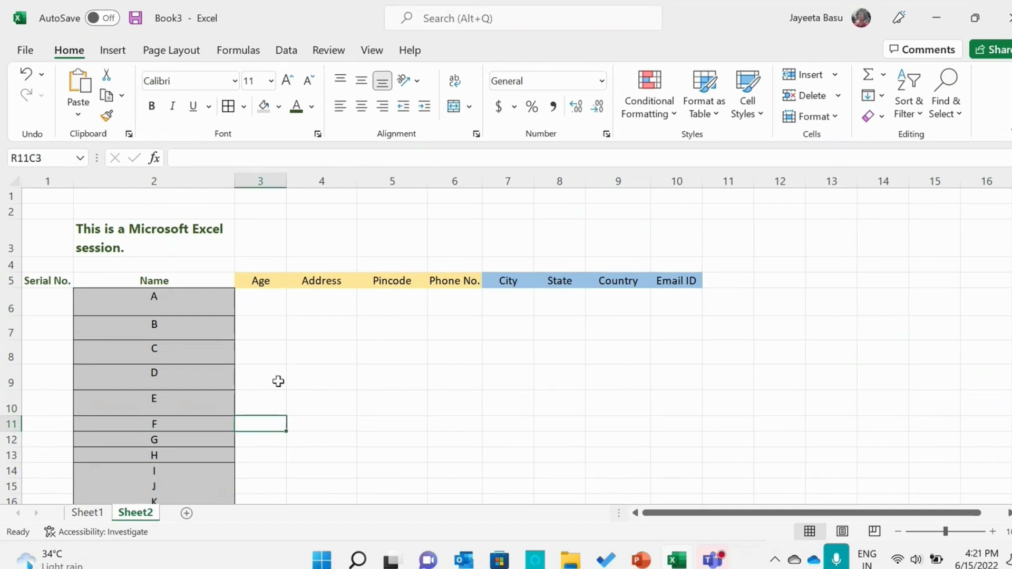
# Fill in row 10 for entry E with Age 5, Address ABC and Pincode 345
pyautogui.click(269, 405)
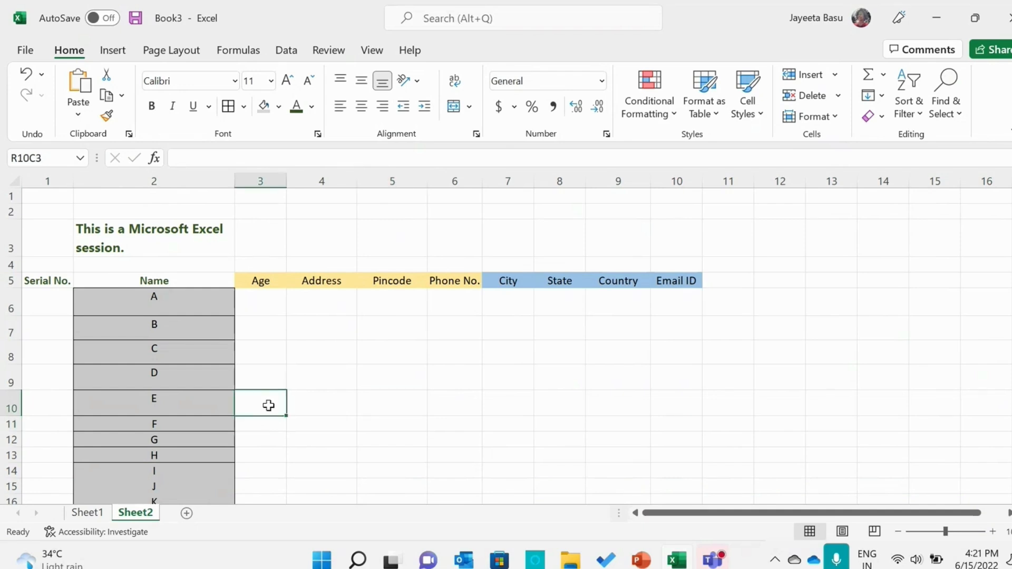
pyautogui.write('5')
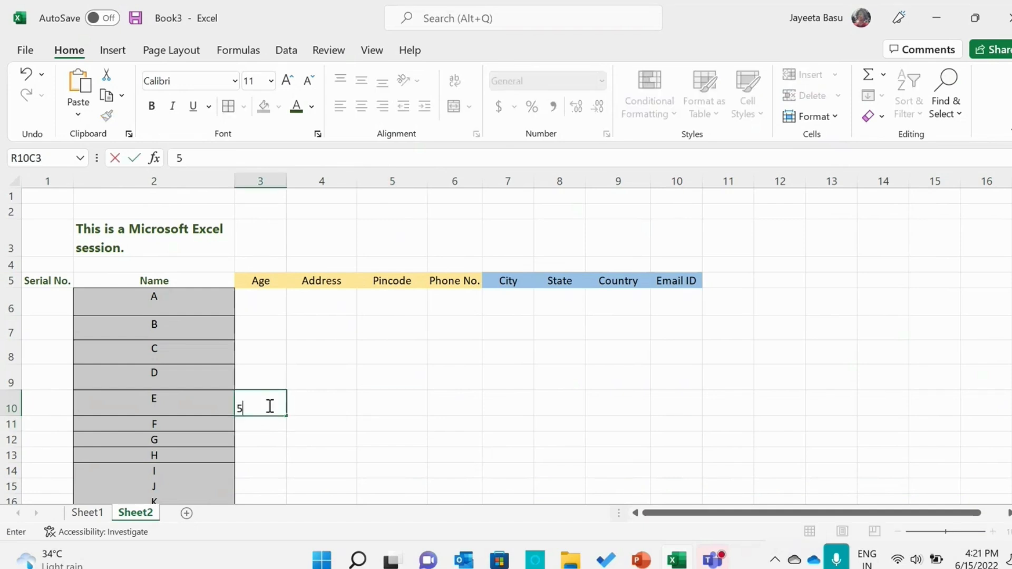
pyautogui.click(310, 405)
pyautogui.write('ABC')
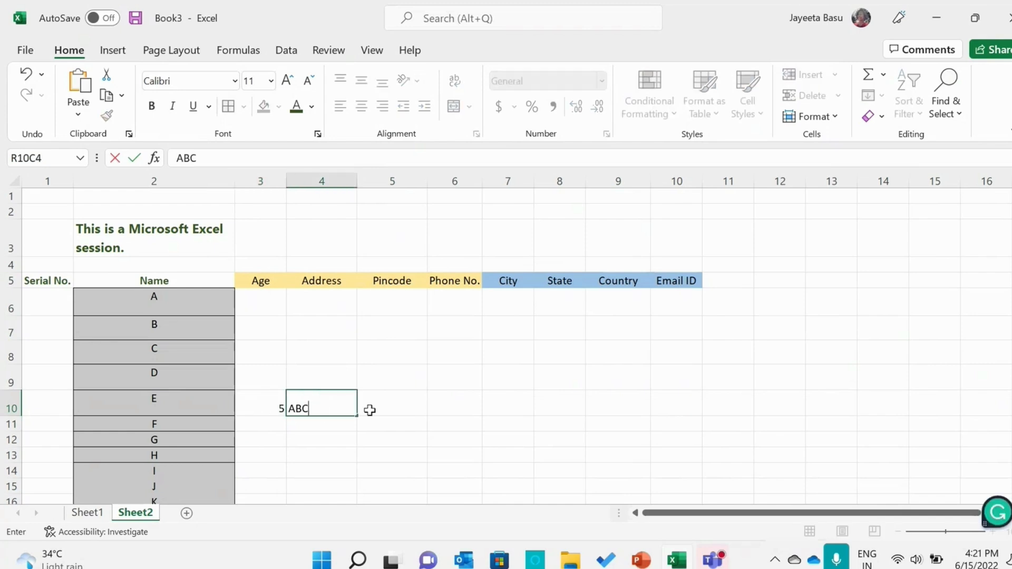
pyautogui.click(371, 409)
pyautogui.write('345')
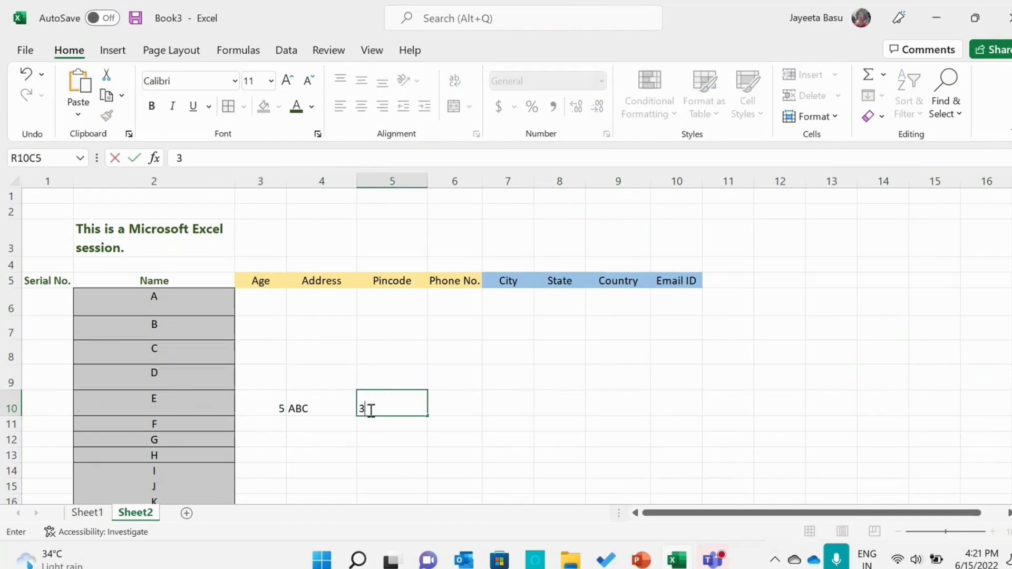
# Enter a ten-digit phone number in entry E's Phone No. cell
pyautogui.click(452, 395)
pyautogui.write('876543')
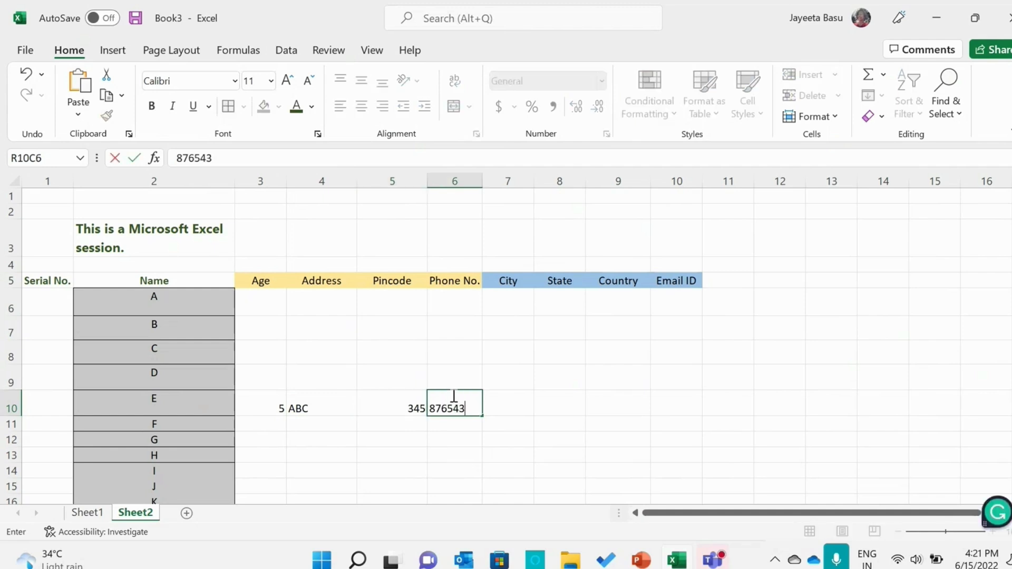
pyautogui.write('2190')
pyautogui.click(559, 402)
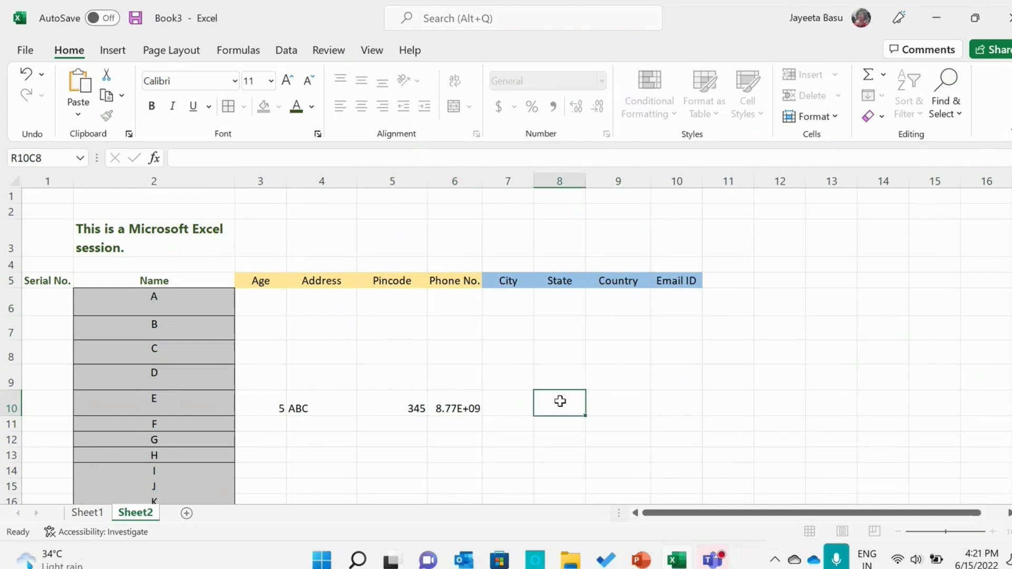
pyautogui.click(522, 405)
# Shorten entry E's phone number to its first five digits
pyautogui.click(461, 409)
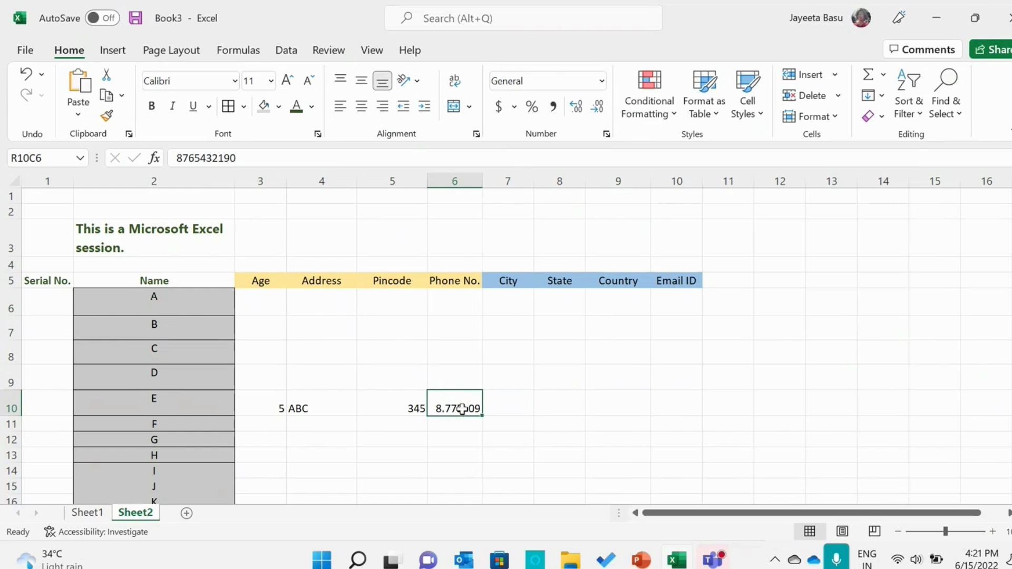
pyautogui.doubleClick(461, 409)
pyautogui.click(481, 409)
pyautogui.press('BackSpace')
pyautogui.press('BackSpace')
pyautogui.press('BackSpace')
pyautogui.press('BackSpace')
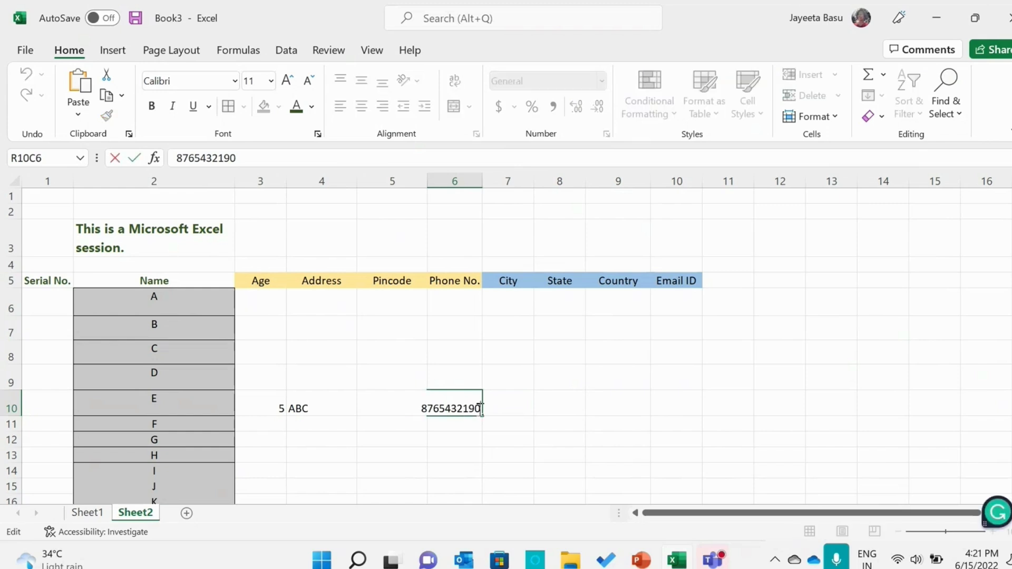
pyautogui.press('BackSpace')
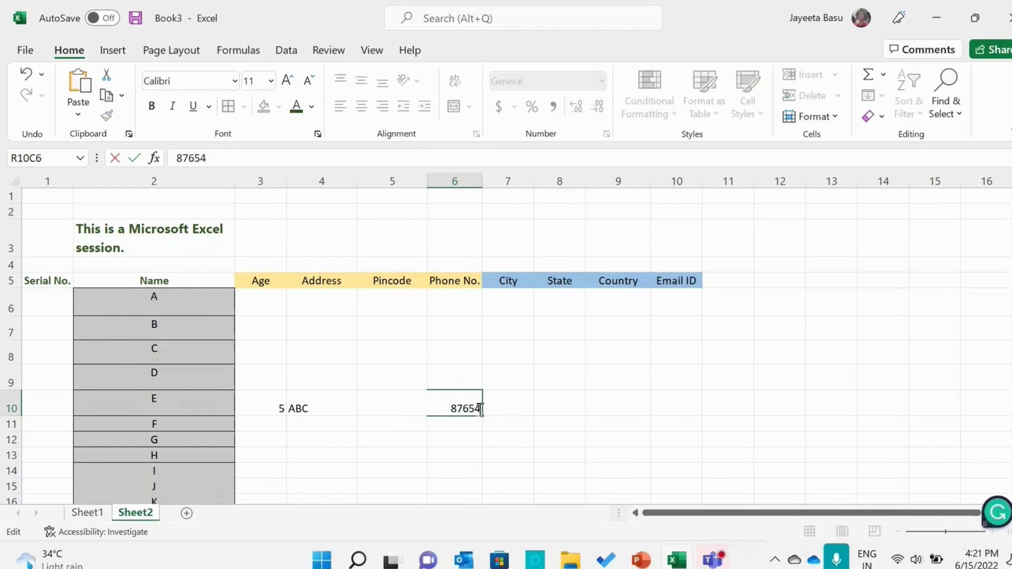
# Enter XYZ in entry E's City cell
pyautogui.click(528, 405)
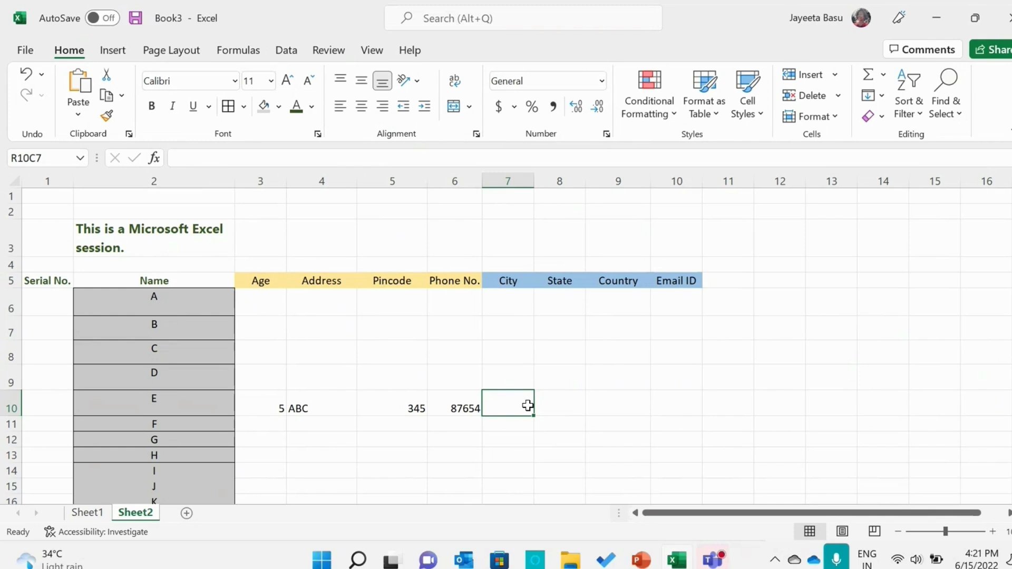
pyautogui.write('XYZ')
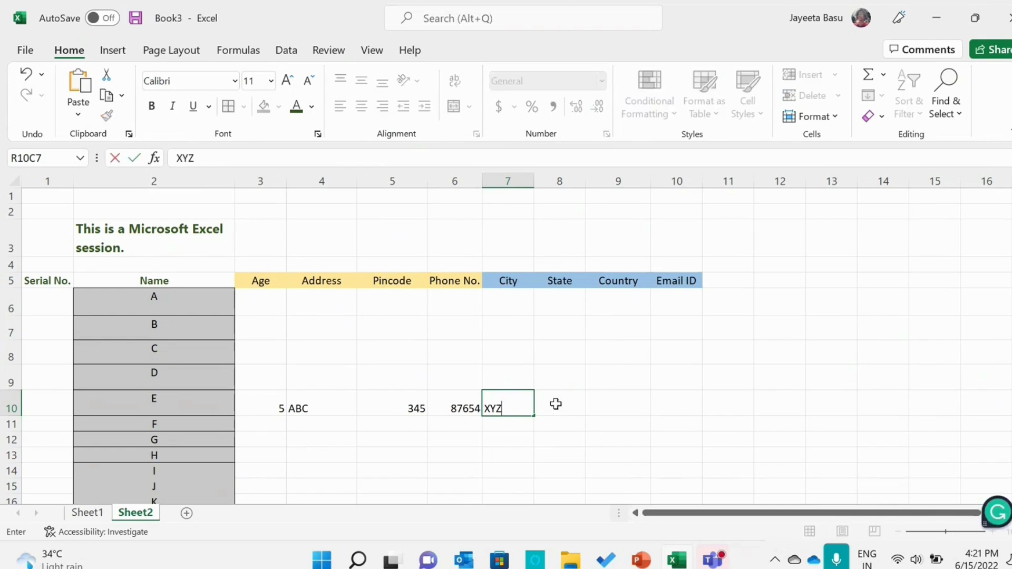
pyautogui.click(555, 403)
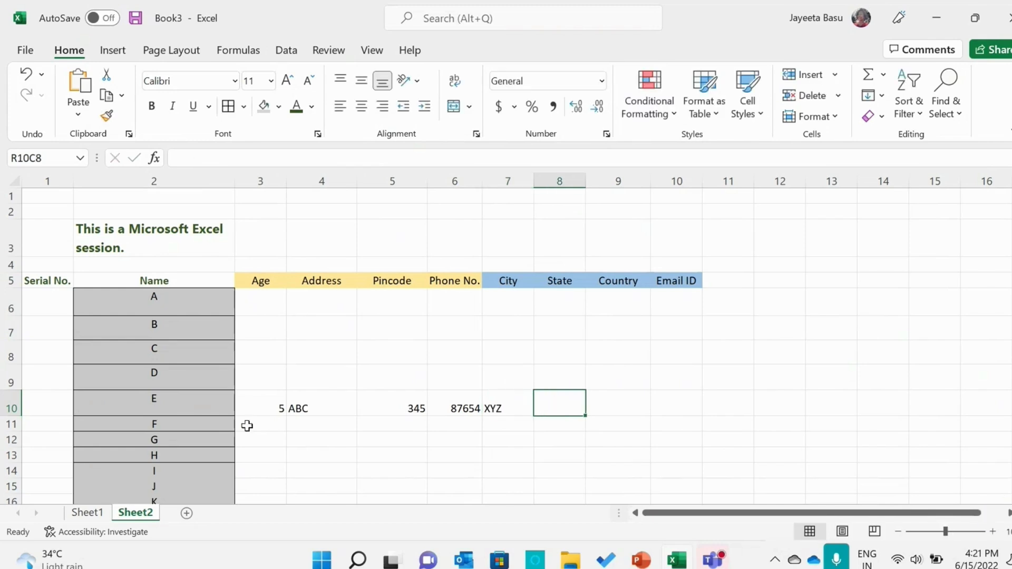
# Insert a blank cell at XYZ in the City column, shifting the cells right
pyautogui.click(507, 405)
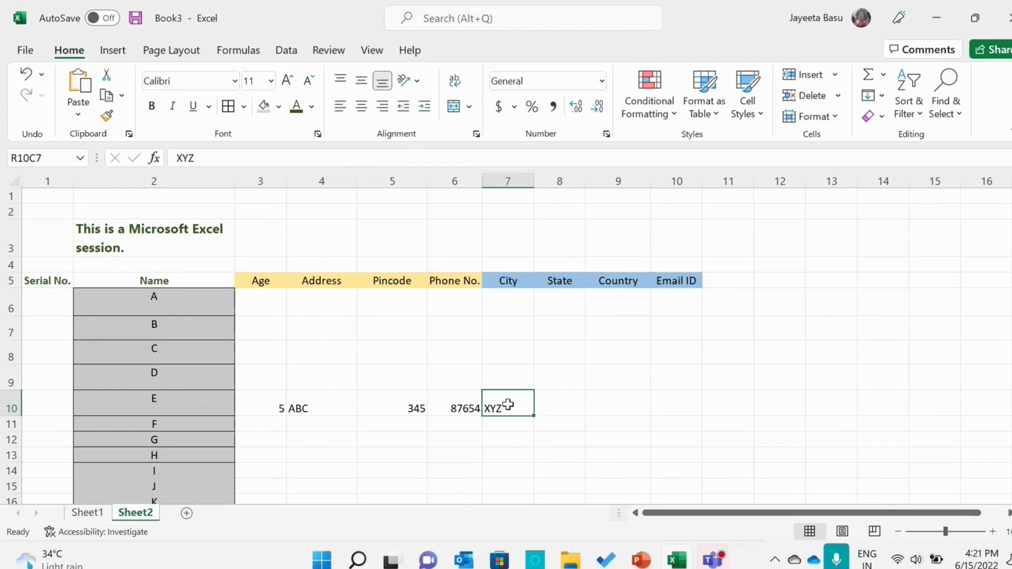
pyautogui.click(834, 70)
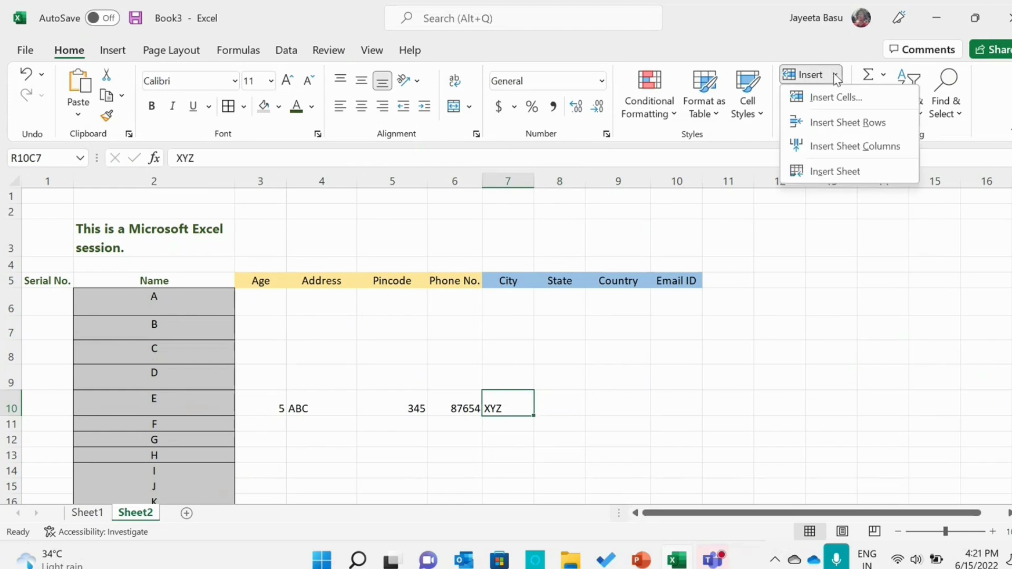
pyautogui.click(833, 101)
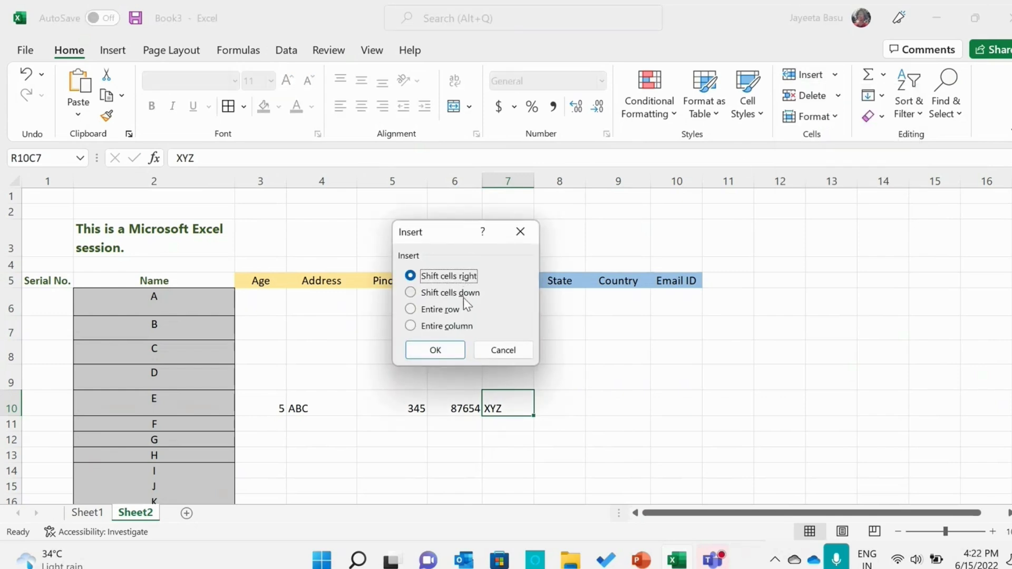
pyautogui.click(451, 350)
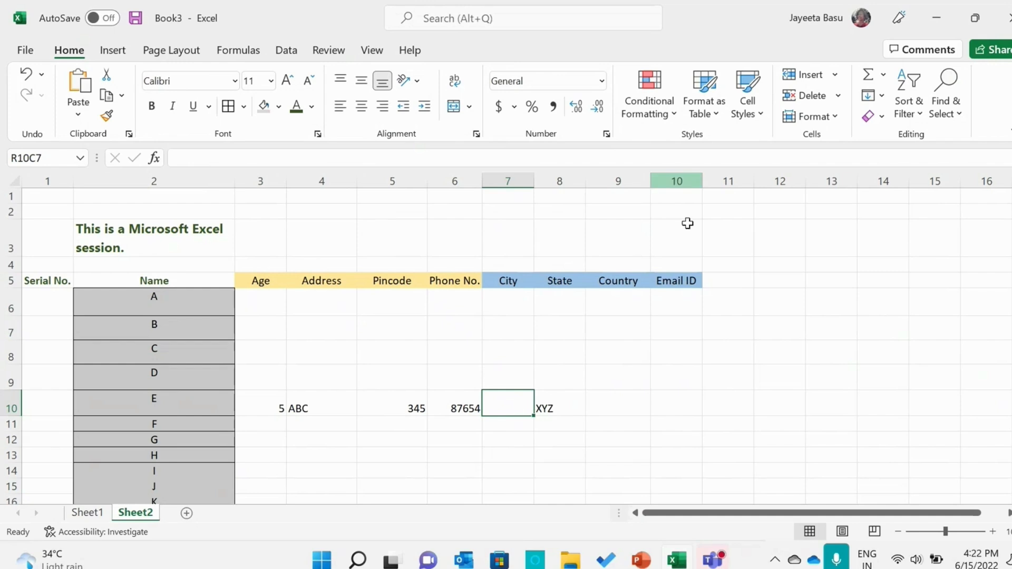
# Insert two blank cells at XYZ in the State column of row 10, shifting the cells down
pyautogui.click(562, 406)
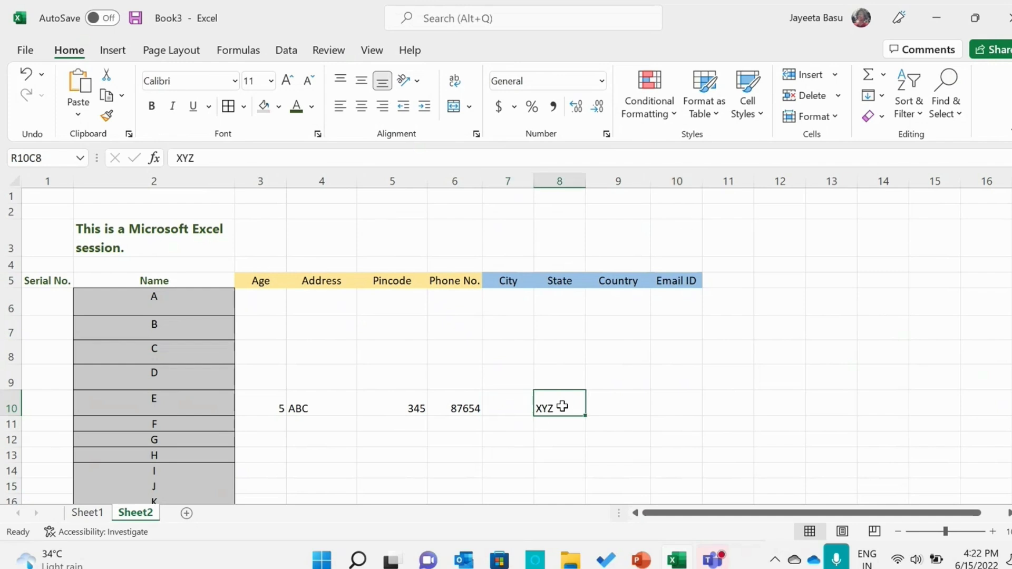
pyautogui.click(835, 75)
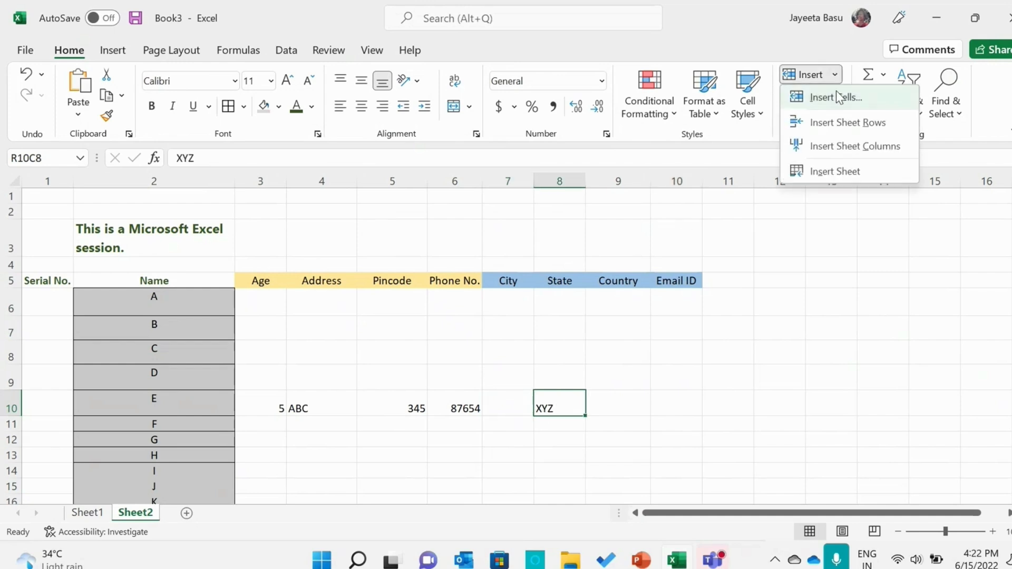
pyautogui.click(836, 93)
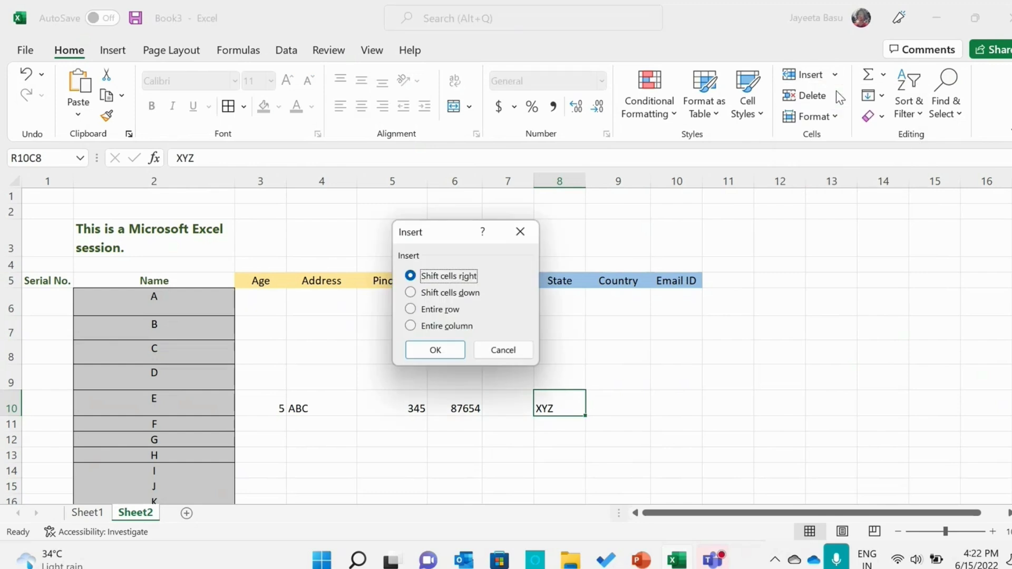
pyautogui.click(464, 294)
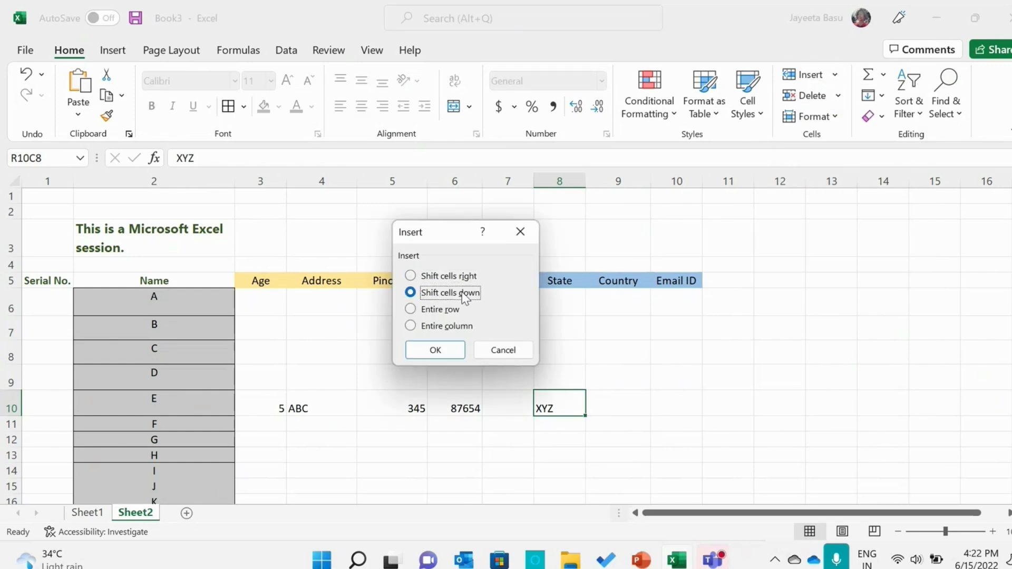
pyautogui.click(435, 351)
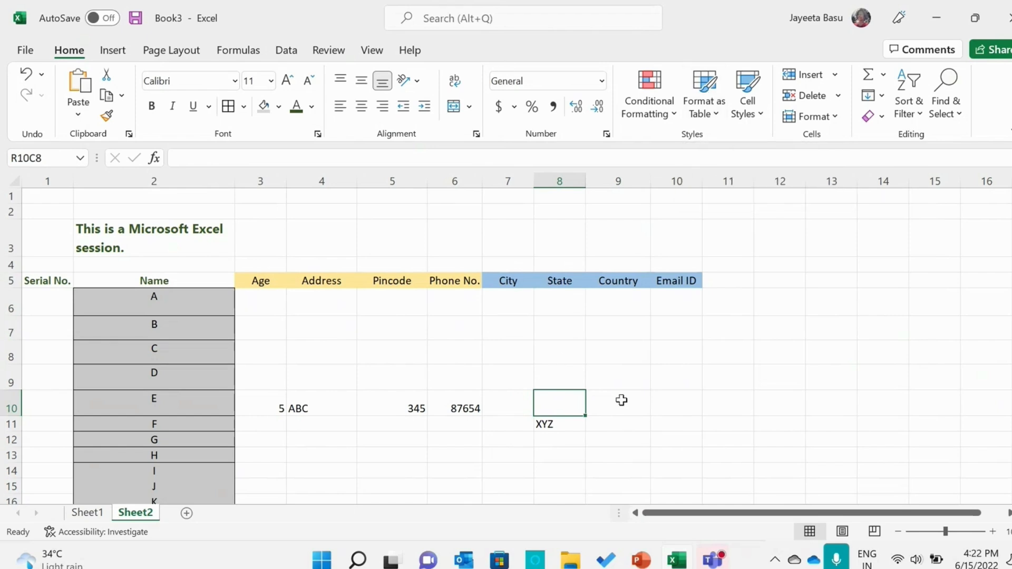
pyautogui.click(820, 77)
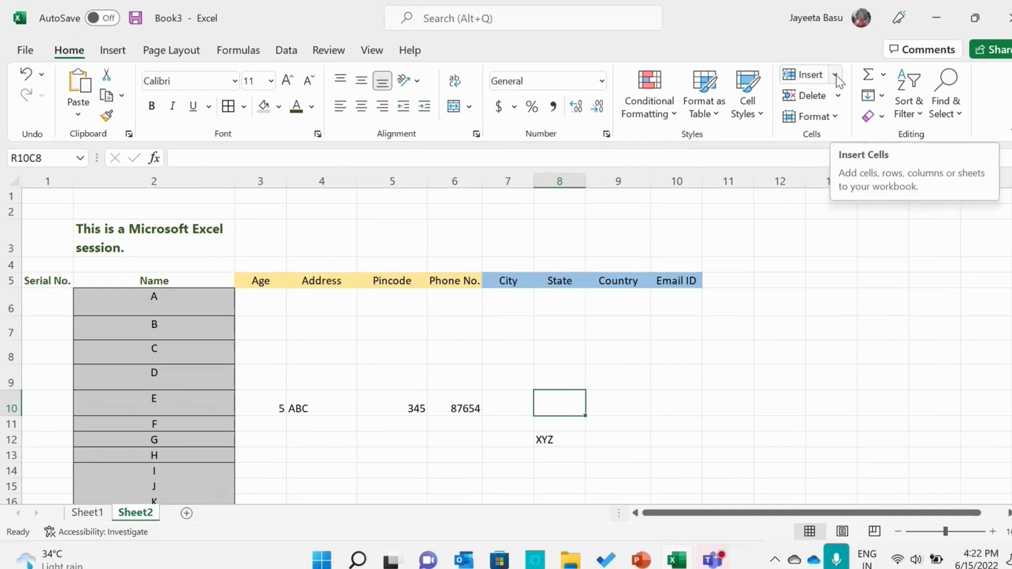
# Insert a new worksheet before Sheet2 and add another one after Sheet2
pyautogui.click(837, 77)
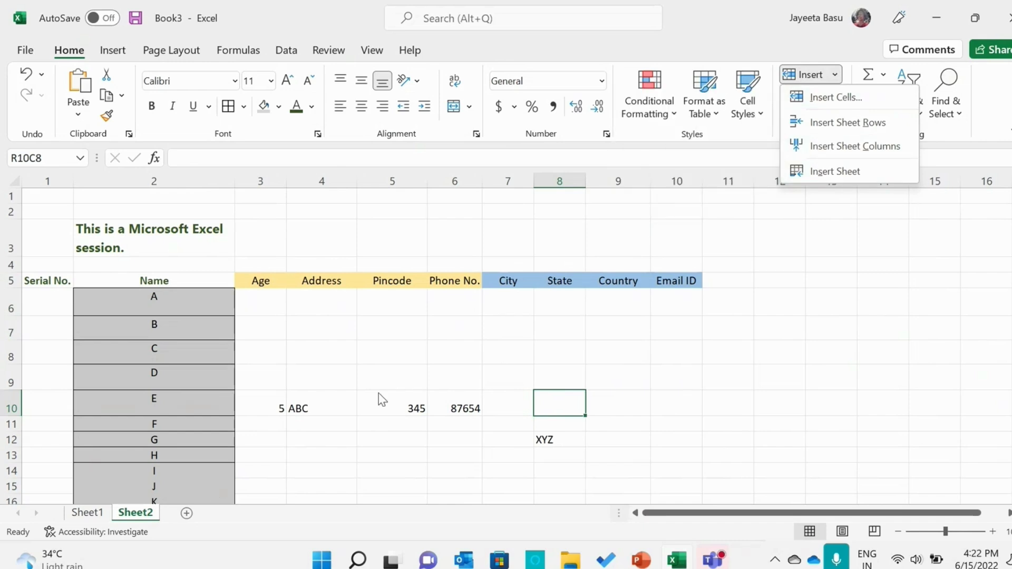
pyautogui.click(836, 174)
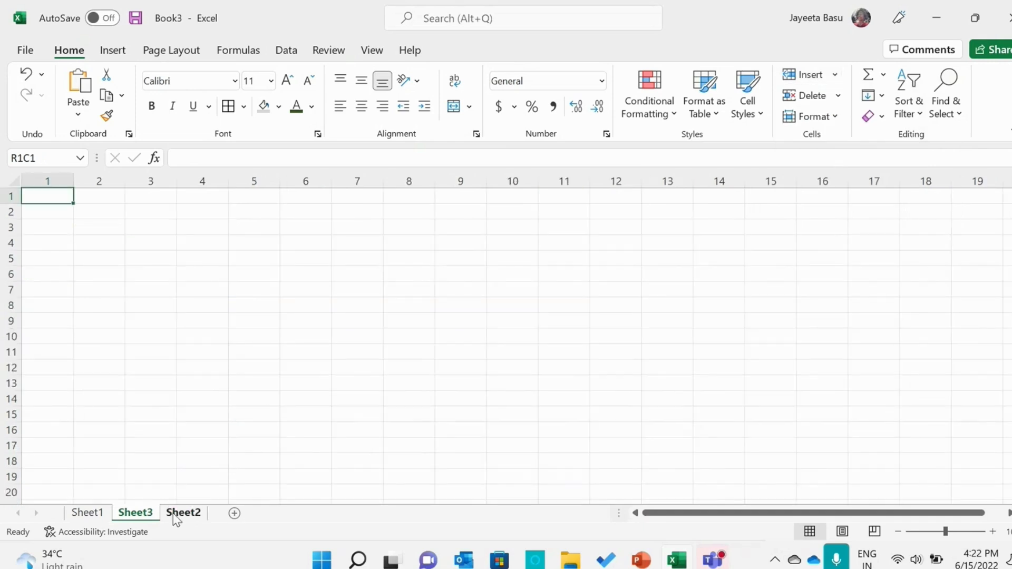
pyautogui.click(173, 513)
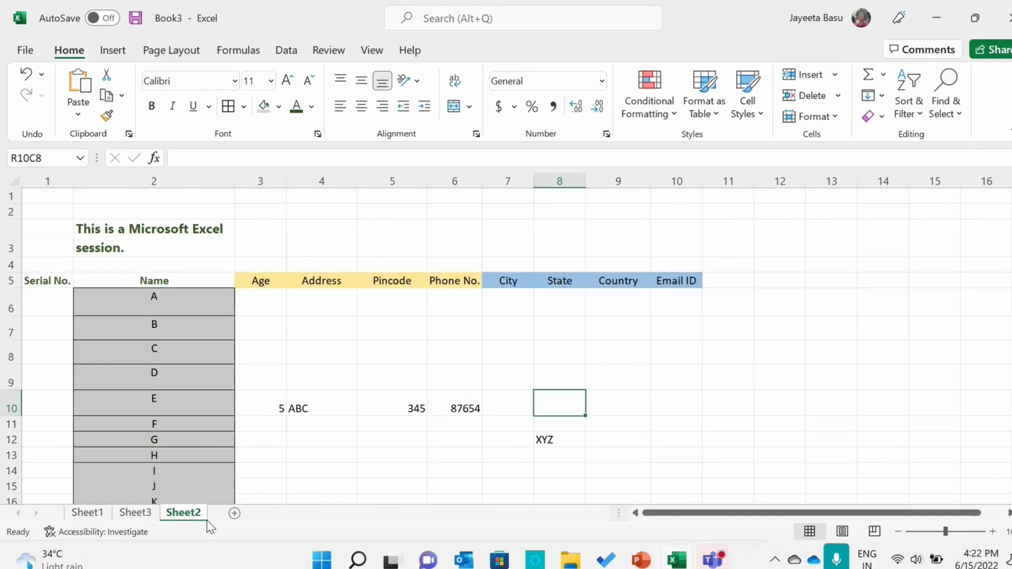
pyautogui.click(235, 513)
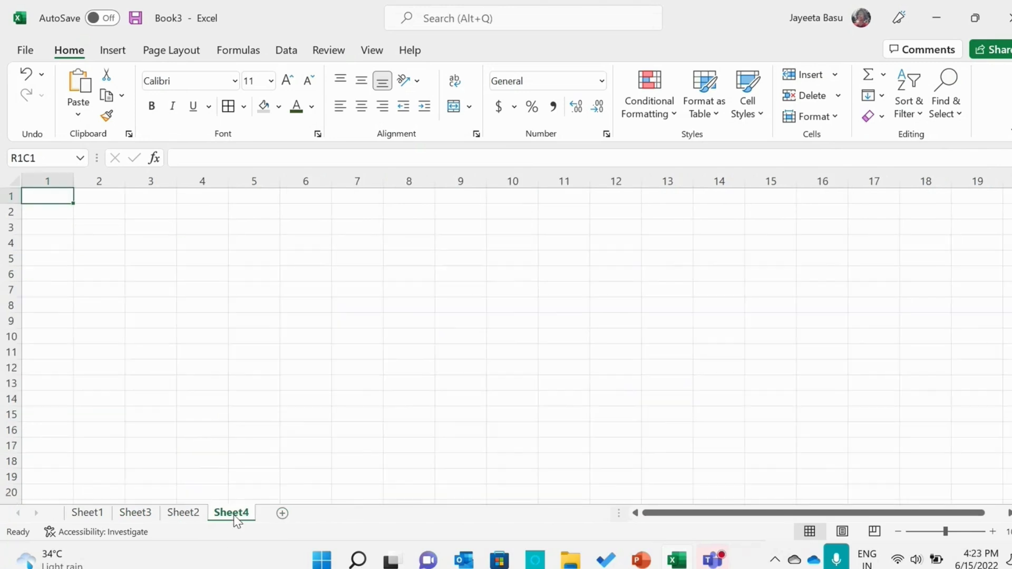
# View Sheet1 and check the Inserting Rows and Columns slide in PowerPoint before returning to Excel
pyautogui.click(79, 518)
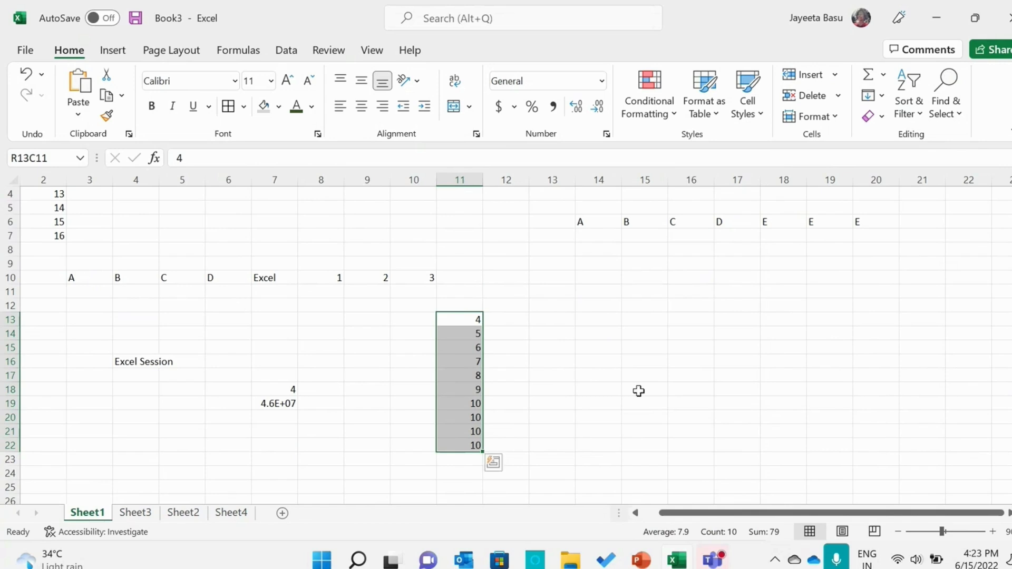
pyautogui.click(641, 560)
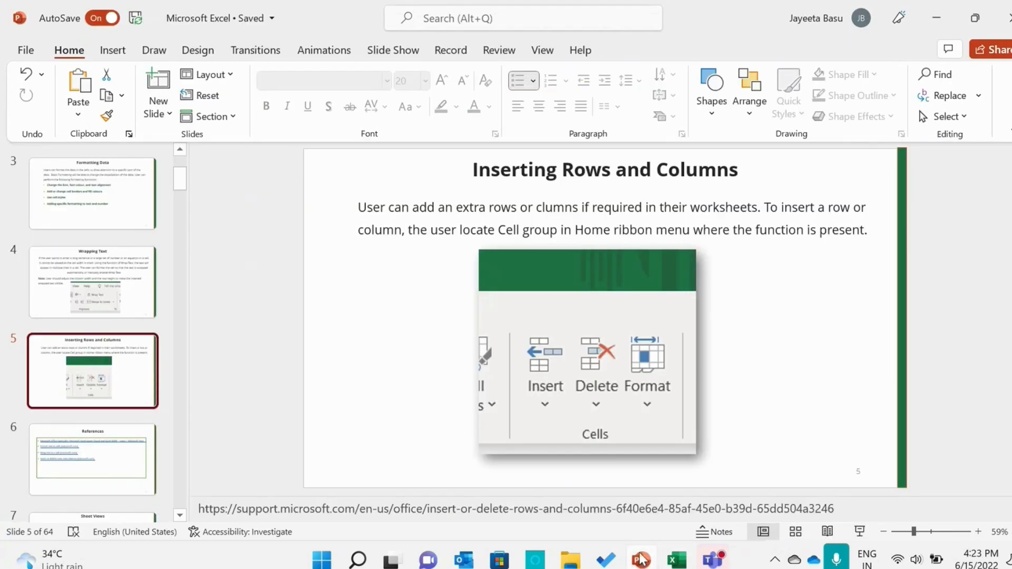
pyautogui.click(641, 560)
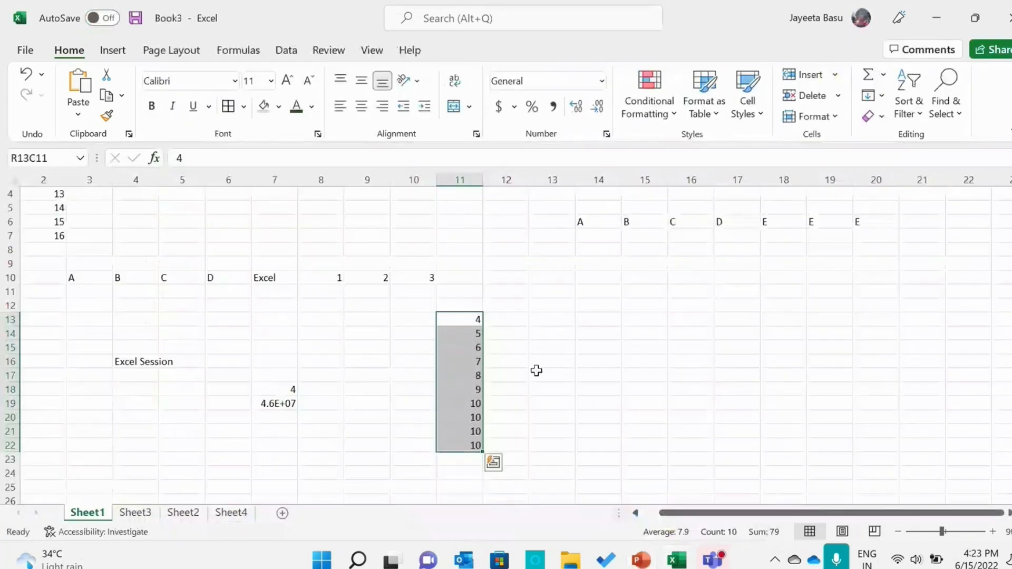
# Delete the entire Name column from Sheet2
pyautogui.click(190, 513)
pyautogui.moveTo(163, 280); pyautogui.dragTo(142, 497)
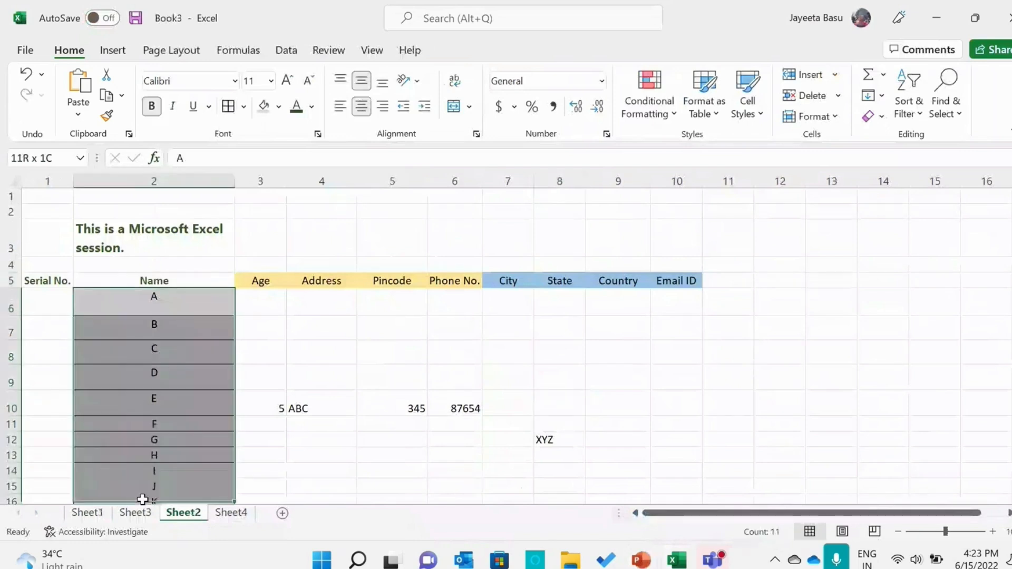
pyautogui.click(196, 182)
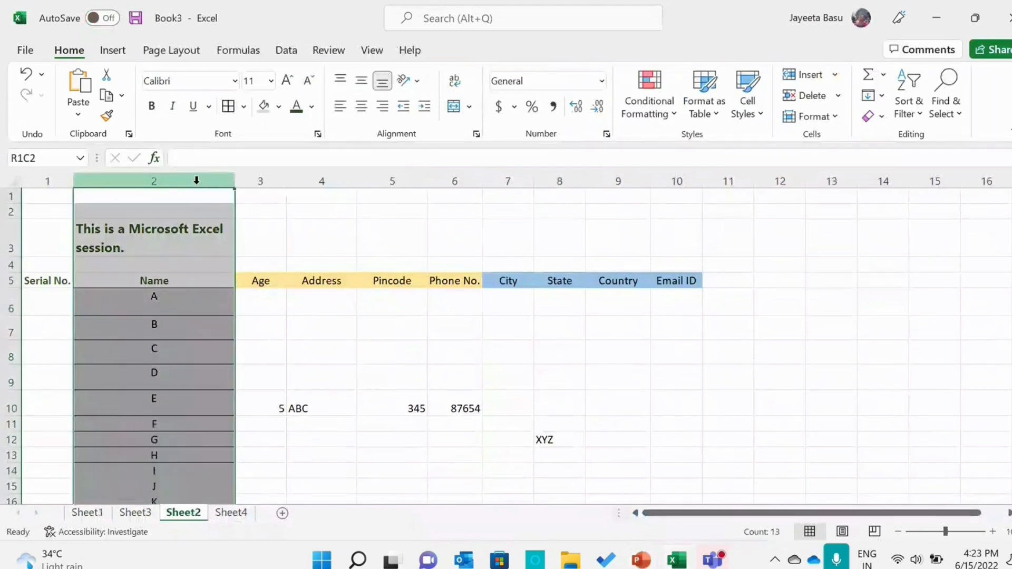
pyautogui.click(836, 101)
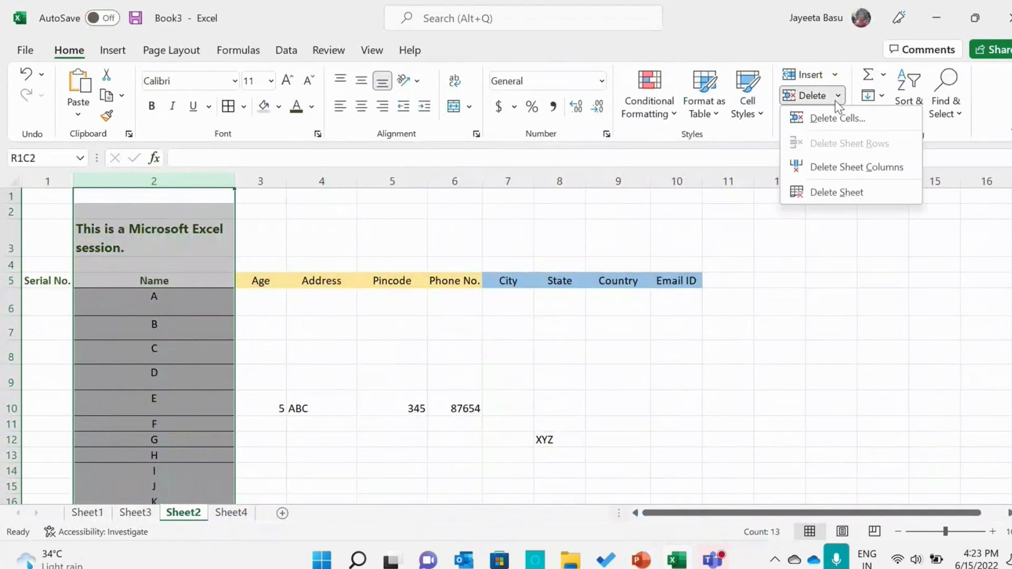
pyautogui.click(846, 167)
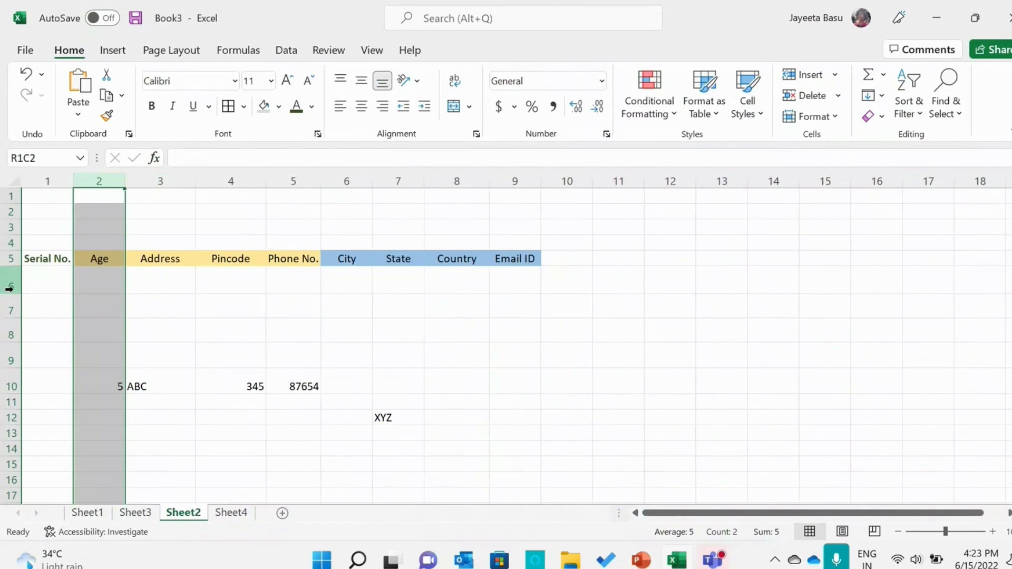
# Delete the empty sheet row 6 directly below the headers
pyautogui.click(9, 287)
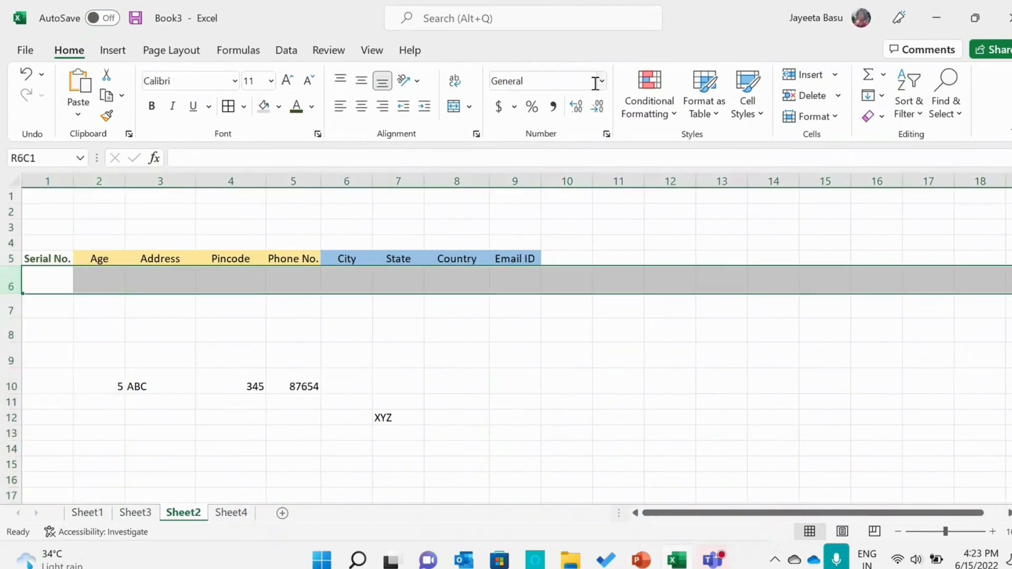
pyautogui.click(837, 96)
pyautogui.click(838, 142)
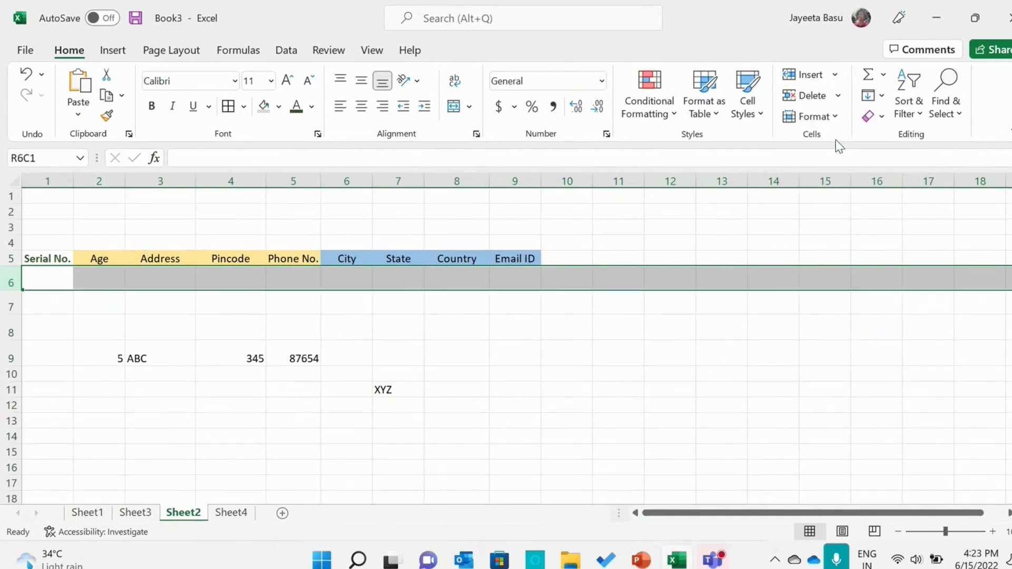
# Delete the cell containing XYZ in the State column with Delete Cells
pyautogui.click(411, 389)
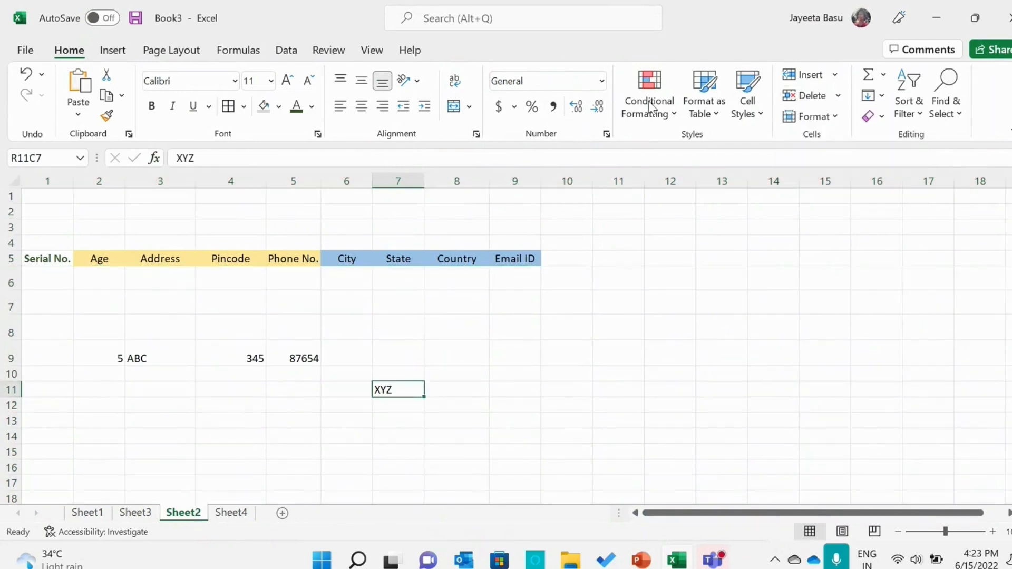
pyautogui.click(838, 74)
pyautogui.click(838, 74)
pyautogui.click(837, 95)
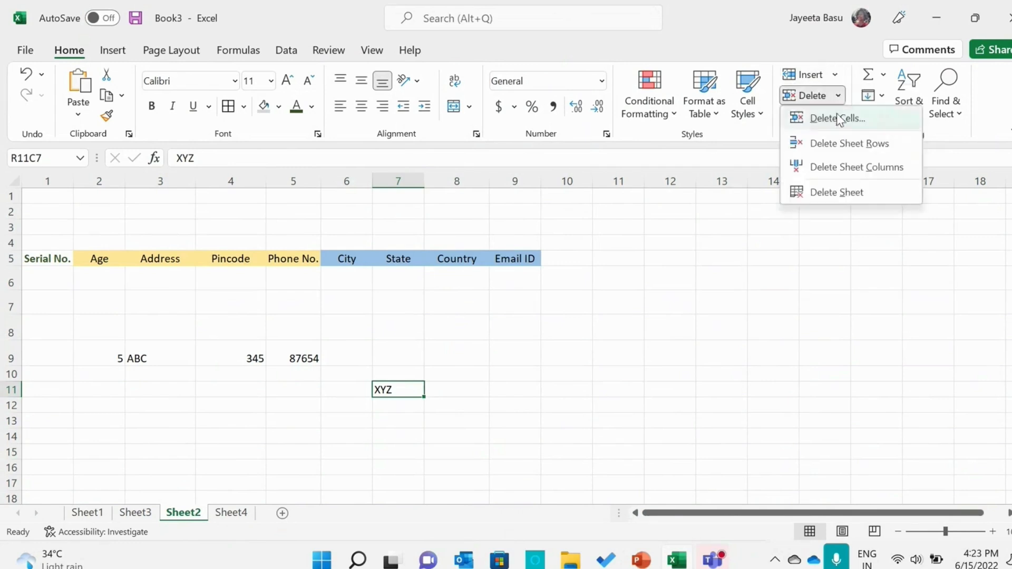
pyautogui.click(836, 114)
pyautogui.click(431, 350)
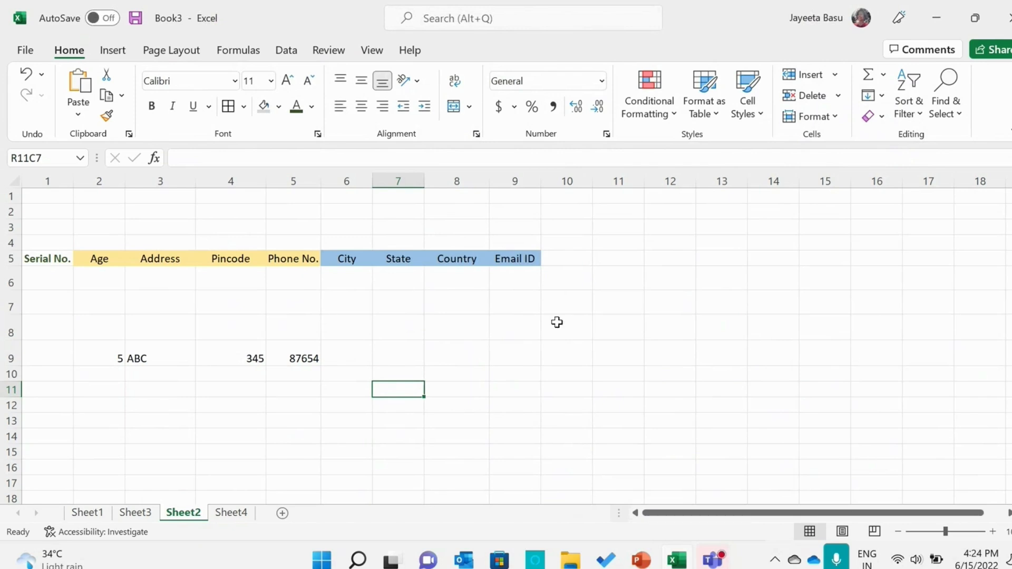
# Switch to PowerPoint and start the slide show from the Inserting Rows and Columns slide
pyautogui.click(648, 561)
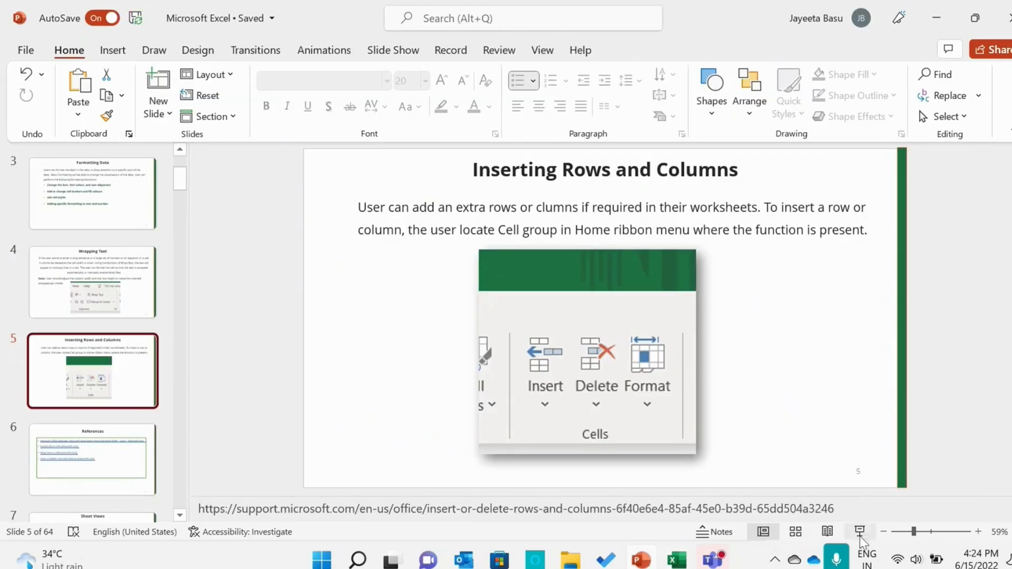
pyautogui.click(860, 535)
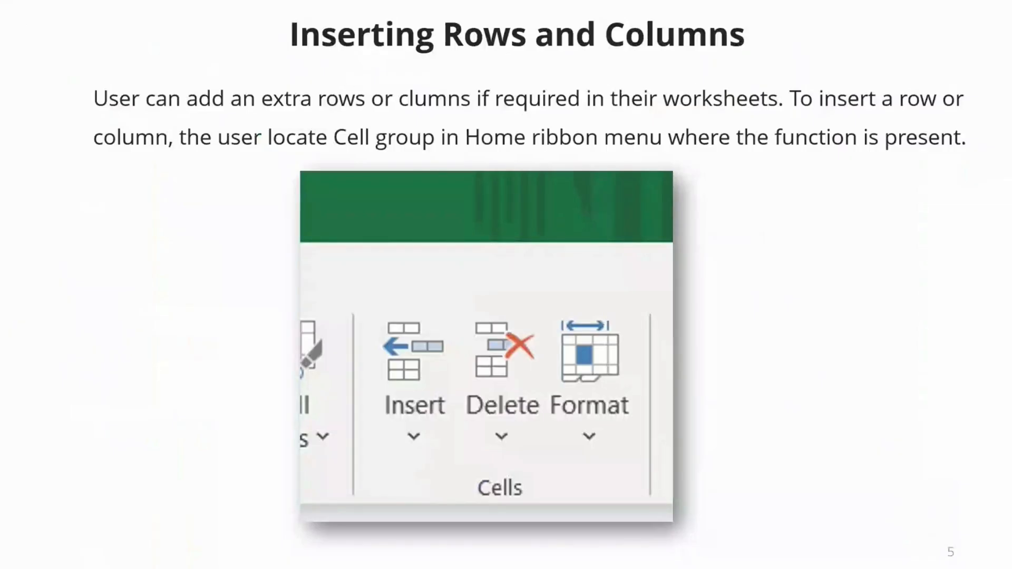